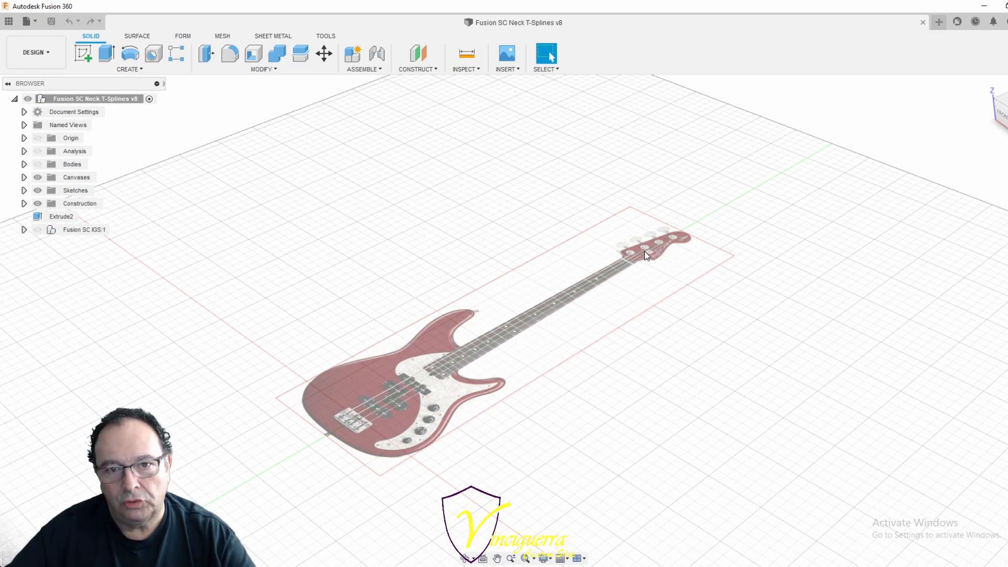
- Switch to the web browser and search the web's images for "fender p bass"
left_click(507, 69)
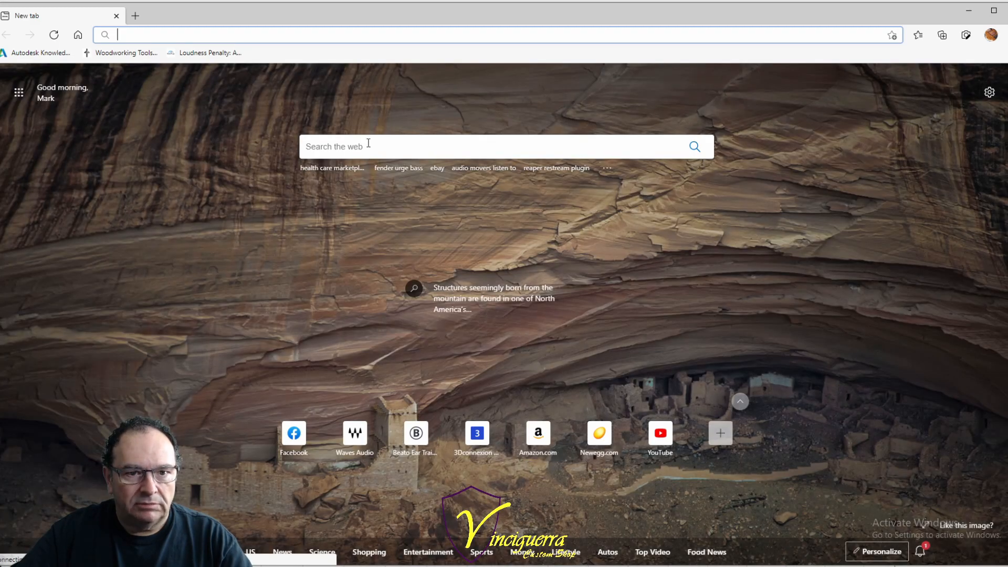
left_click(354, 150)
type("fender ")
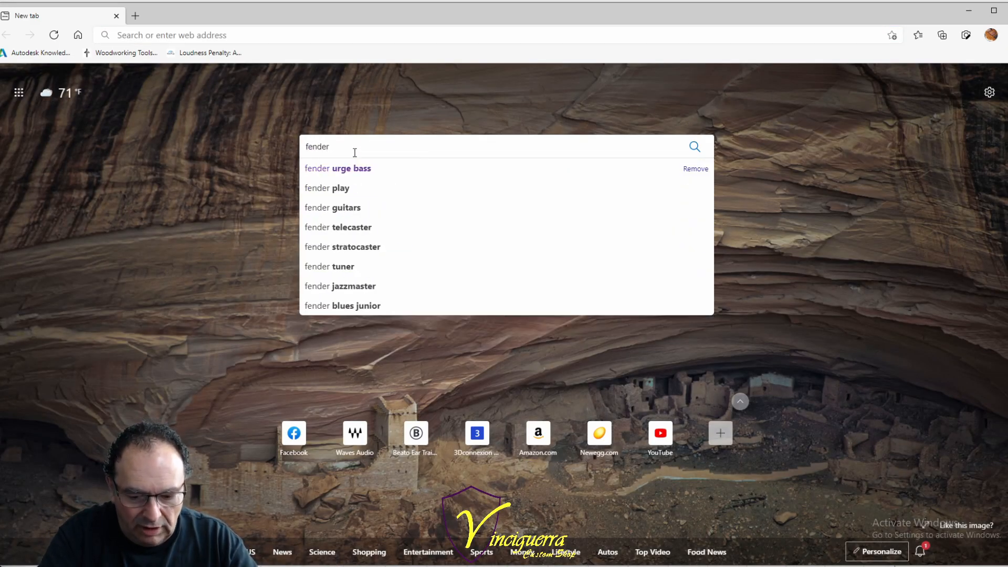
type("p bass")
key("Return")
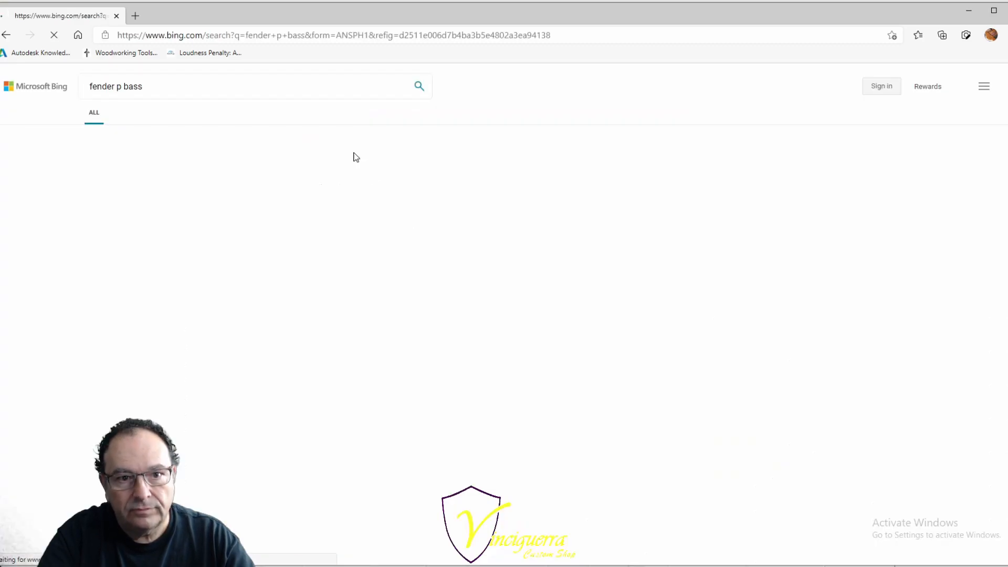
left_click(171, 113)
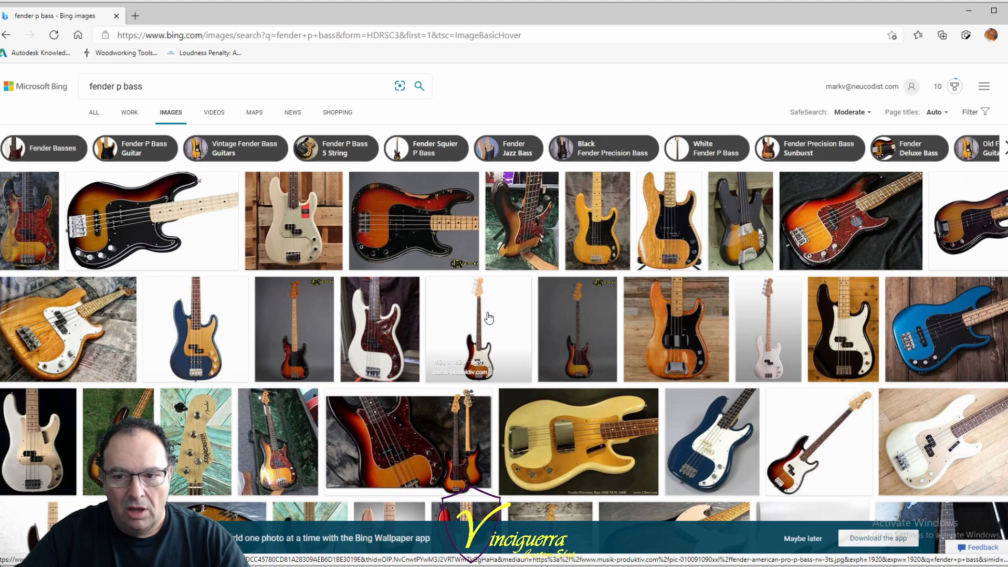
- Open the full-length front-view photo of the white Fender Standard Precision Bass with maple fretboard
left_click(768, 323)
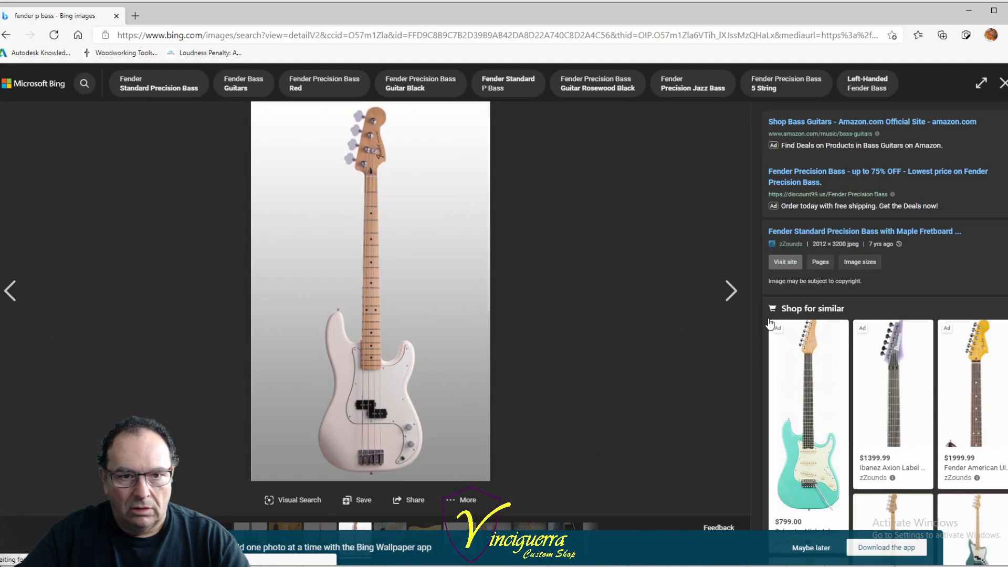
right_click(377, 301)
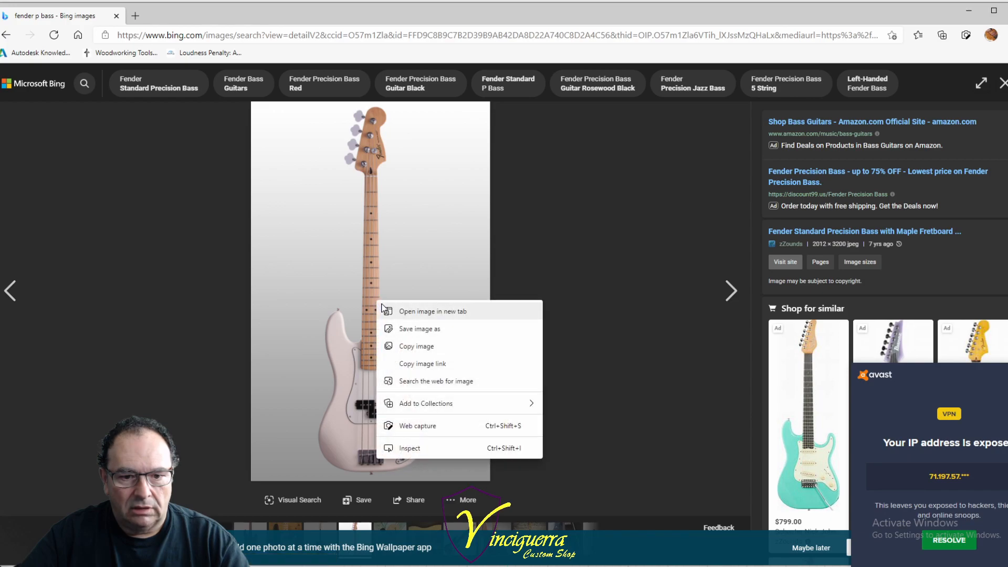
key("Escape")
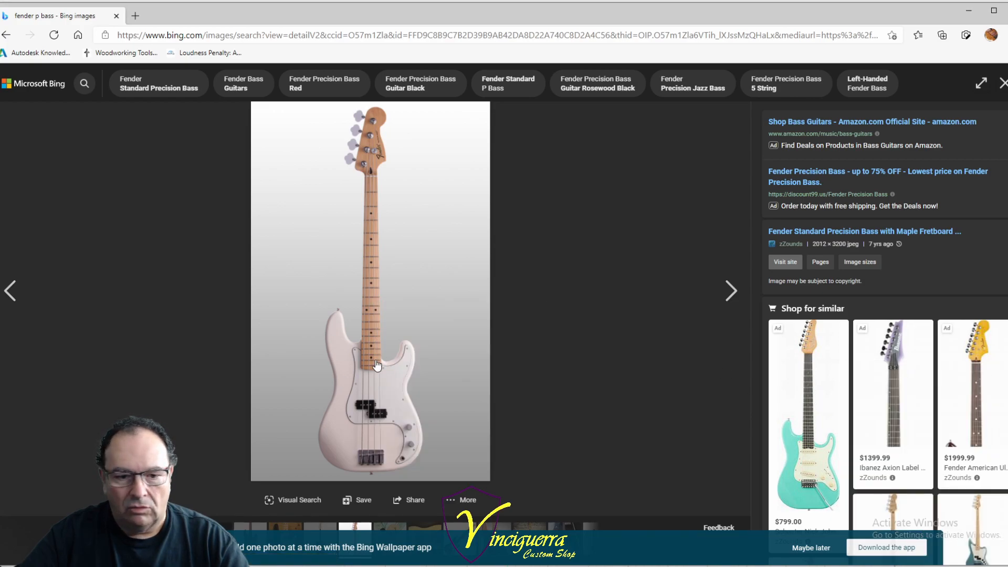
- Save the white bass photo to the Desktop as a JPEG named "p bass"
right_click(366, 359)
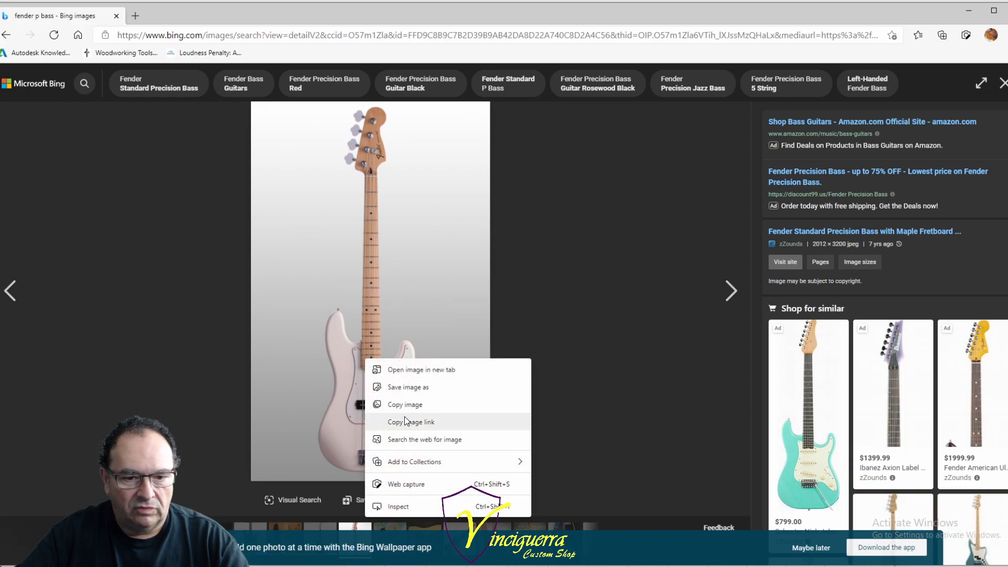
left_click(398, 402)
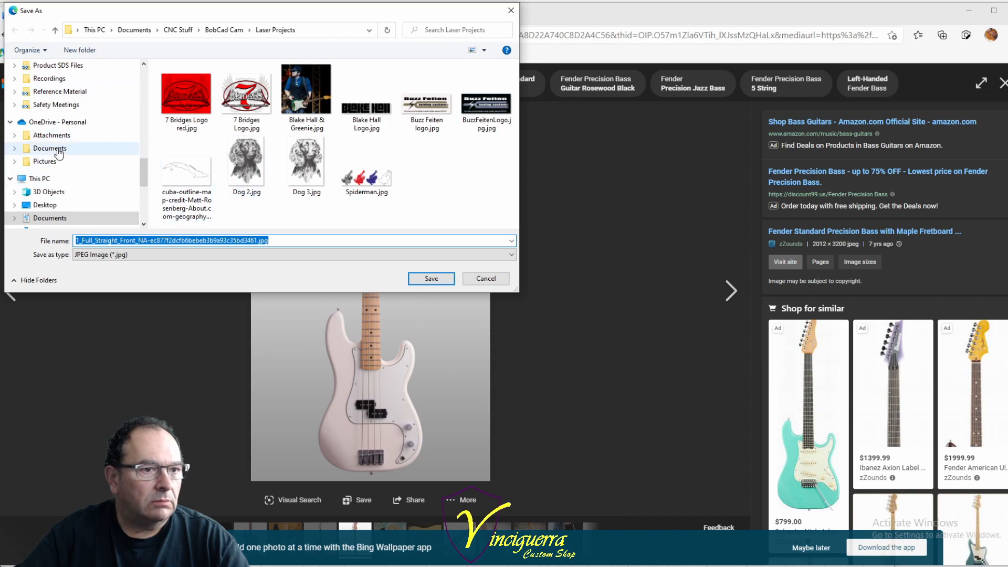
scroll(58, 142, "up", 8)
left_click(52, 87)
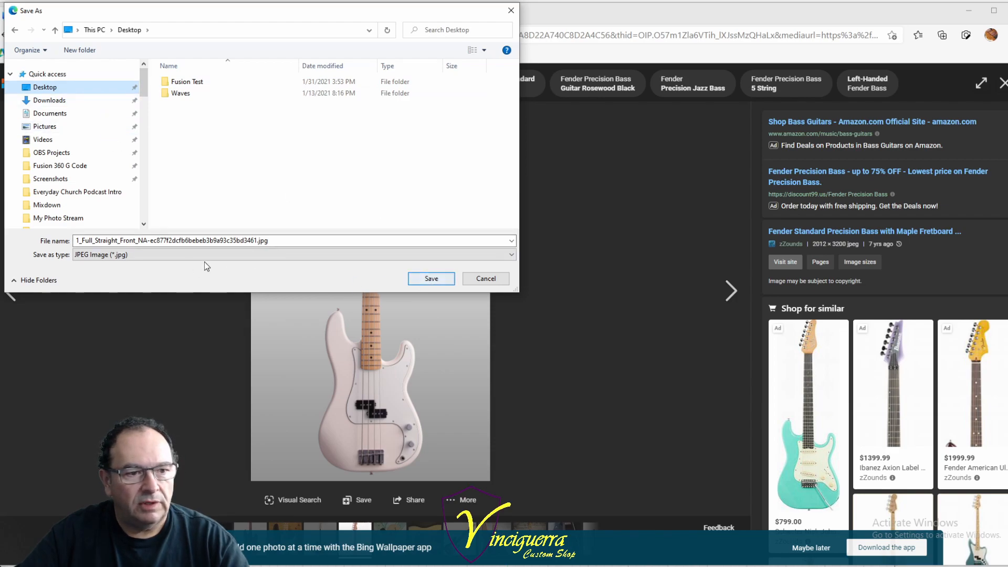
left_click(232, 240)
key("ctrl+a")
type("p")
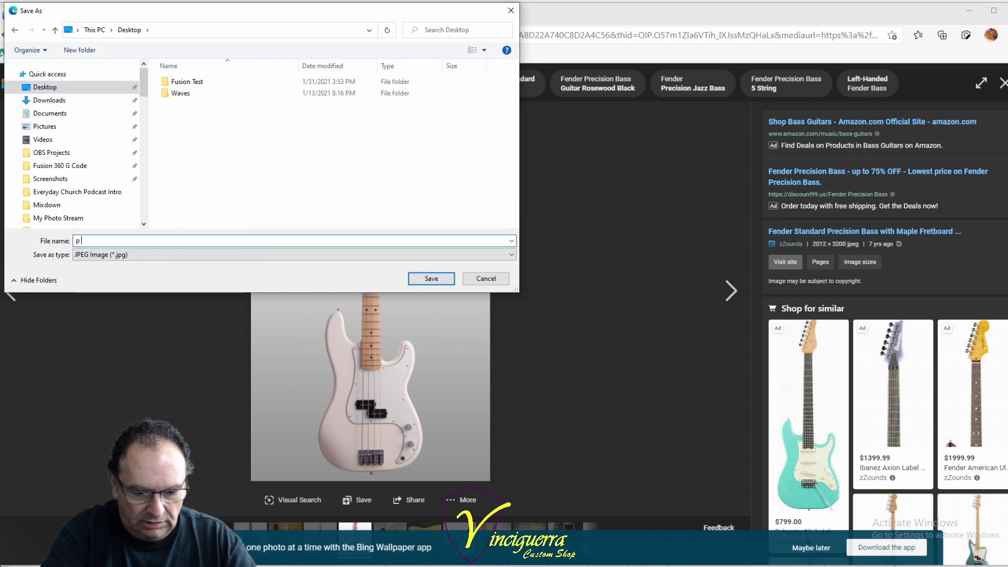
type(" bass")
key("Return")
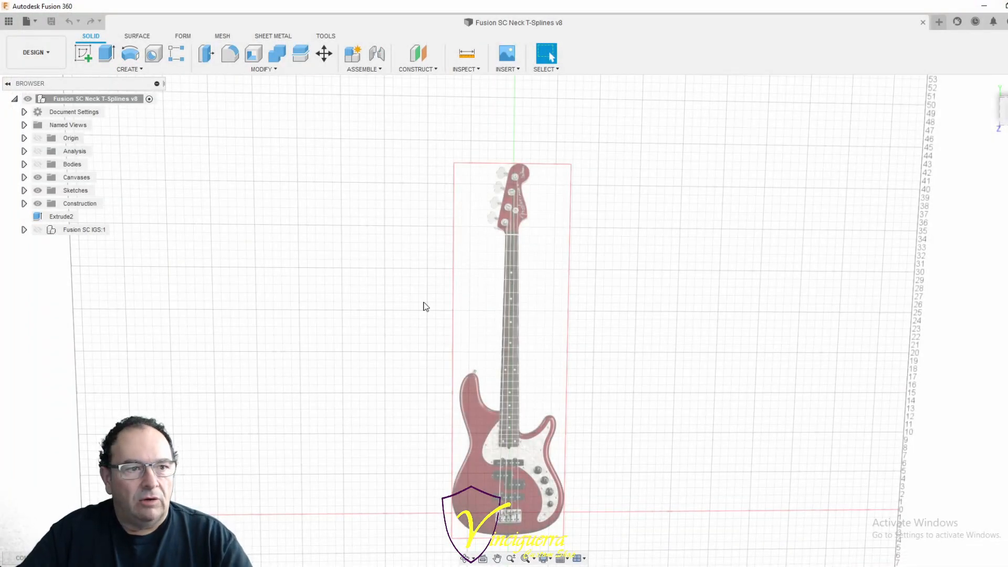
- Switch back to Fusion 360 and hide the existing Fender Stu Hamm Urge bass canvas
left_click(24, 177)
left_click(51, 191)
left_click(49, 190)
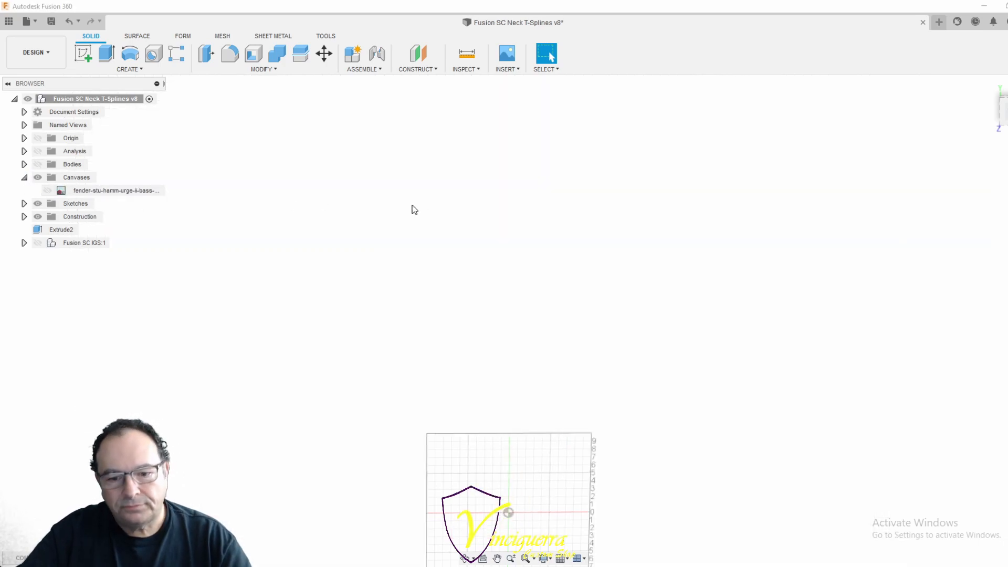
- Insert p bass.jpg from the computer's Desktop as a canvas and place it on the XY origin plane
left_click(509, 69)
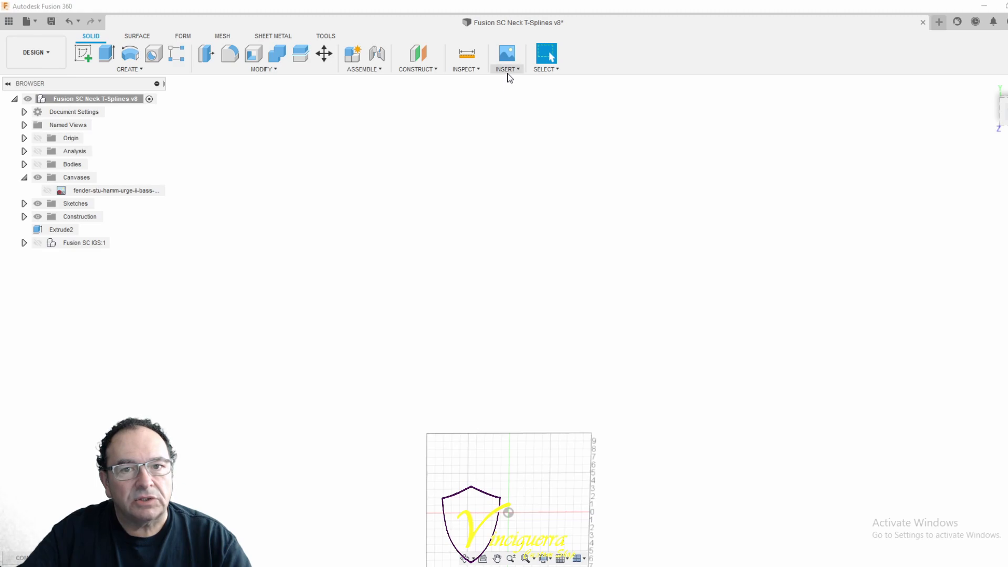
left_click(513, 92)
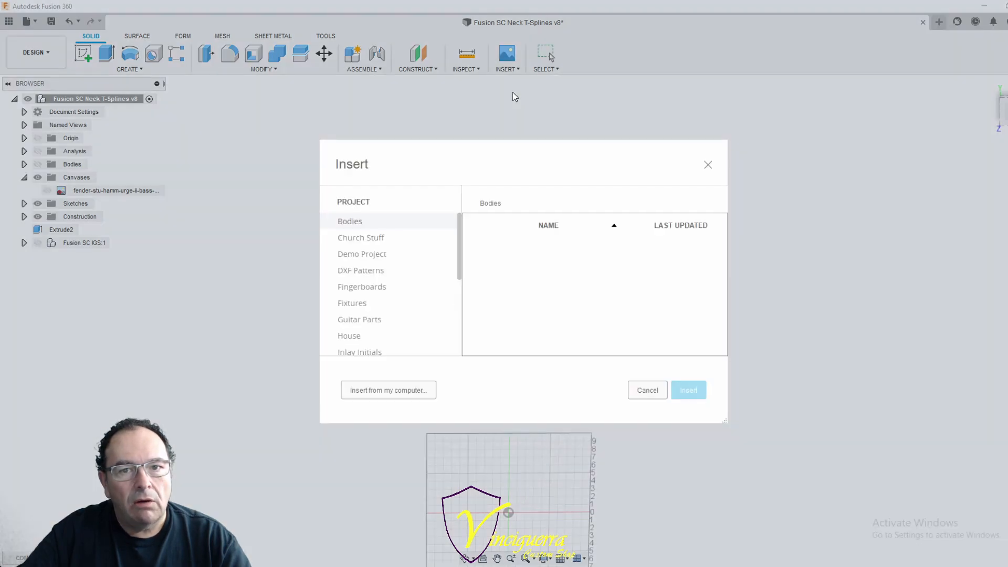
left_click(396, 390)
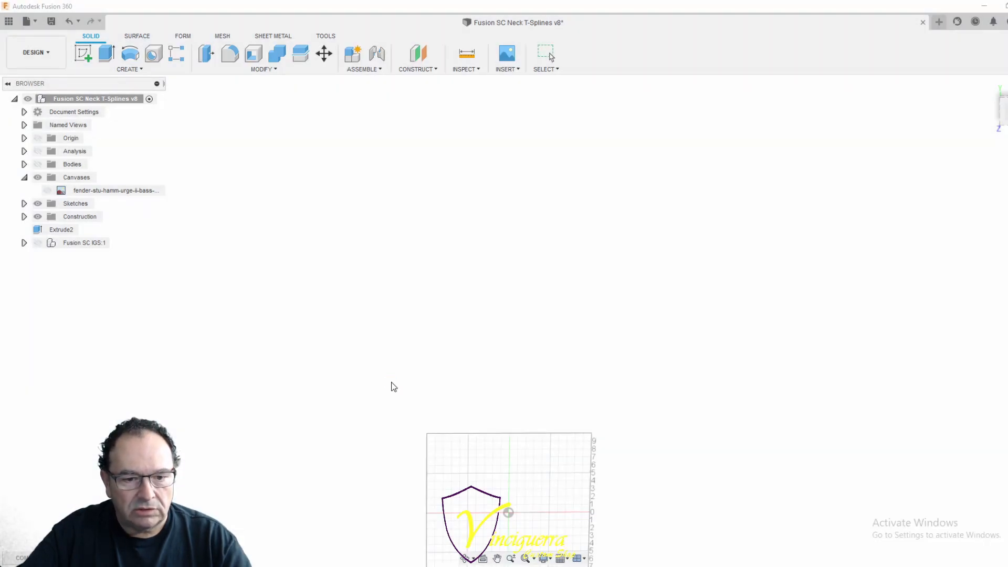
scroll(66, 163, "up", 3)
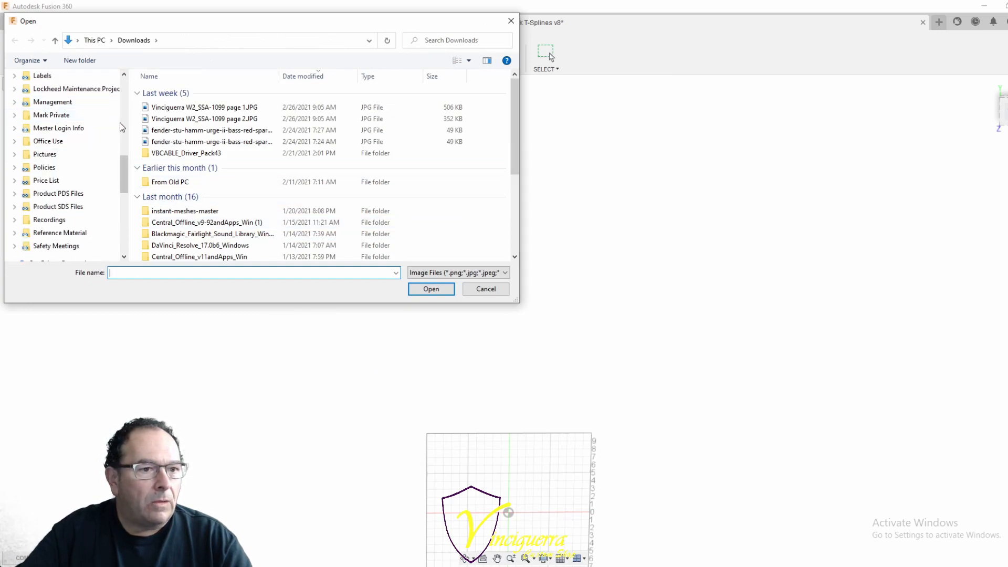
left_click_drag(126, 174, 141, 74)
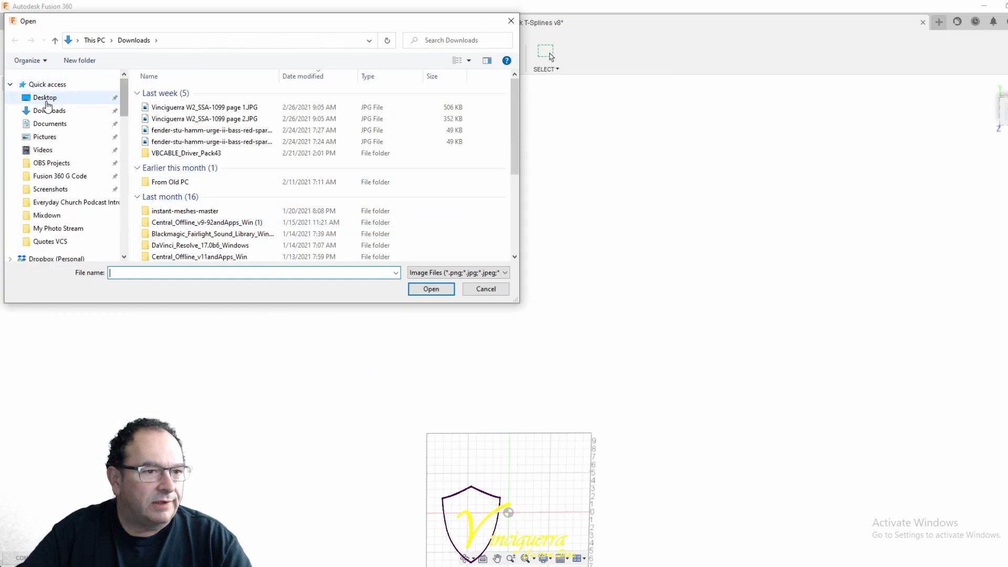
left_click(44, 98)
left_click(173, 115)
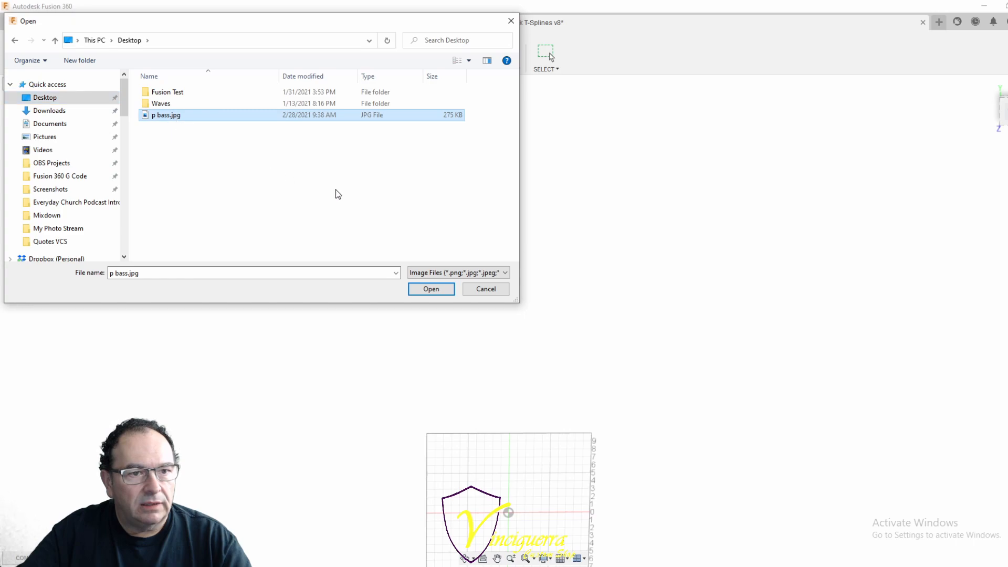
left_click(423, 290)
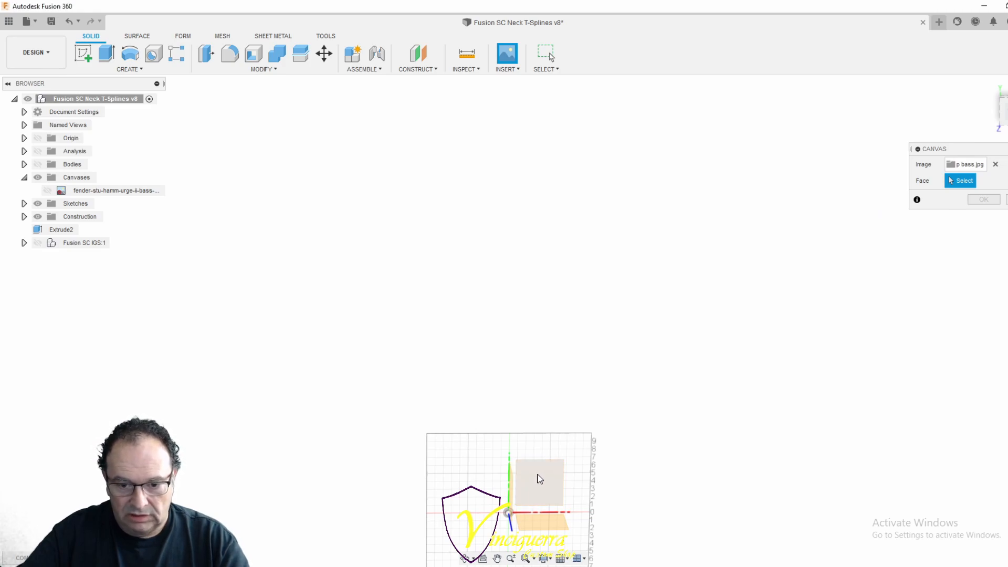
left_click(540, 477)
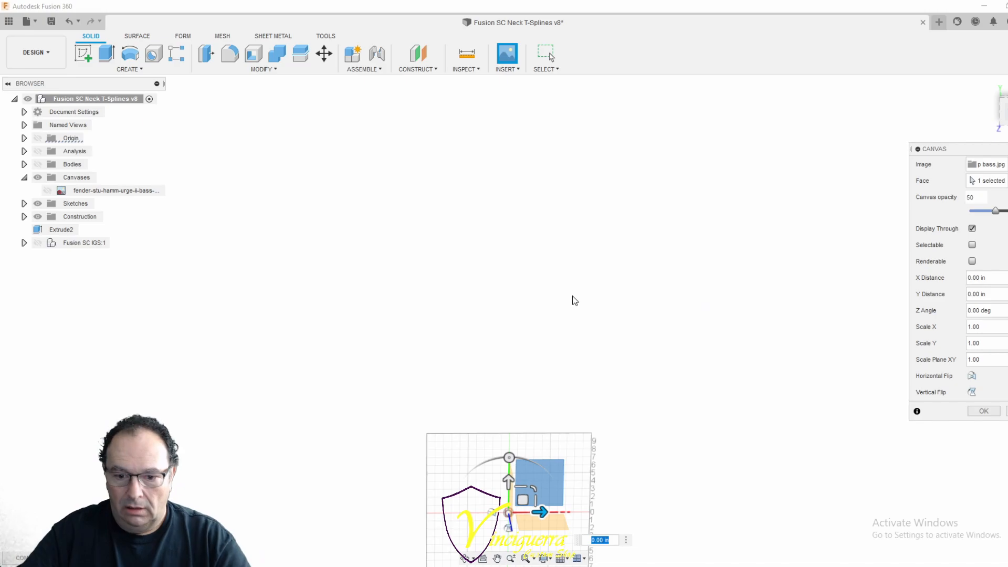
- Examine the bass canvas along the vertical centerline, checking the alignment of its bridge, neck and headstock
scroll(575, 300, "down", 1)
scroll(612, 417, "up", 1)
scroll(586, 351, "down", 4)
scroll(571, 525, "up", 8)
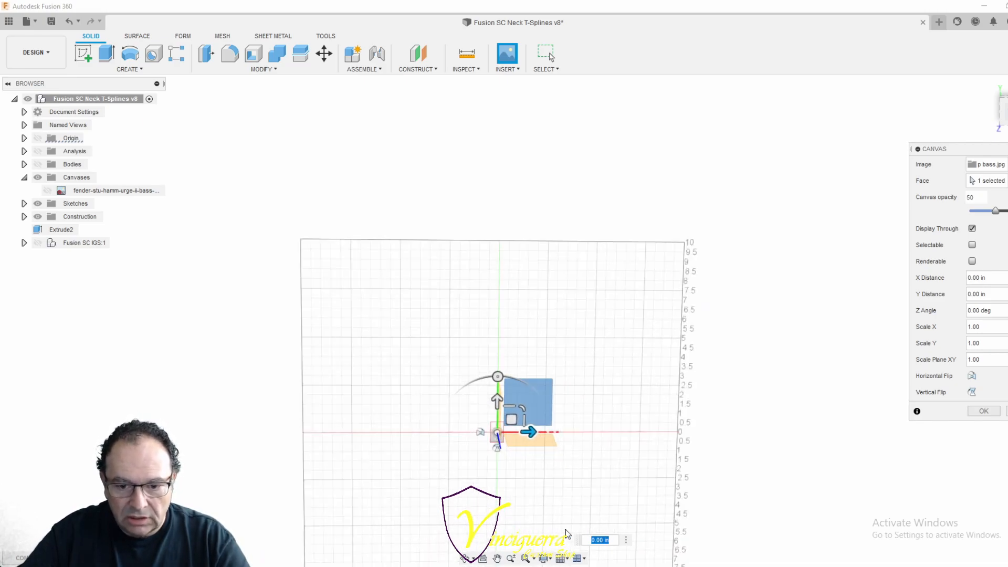
scroll(504, 489, "up", 10)
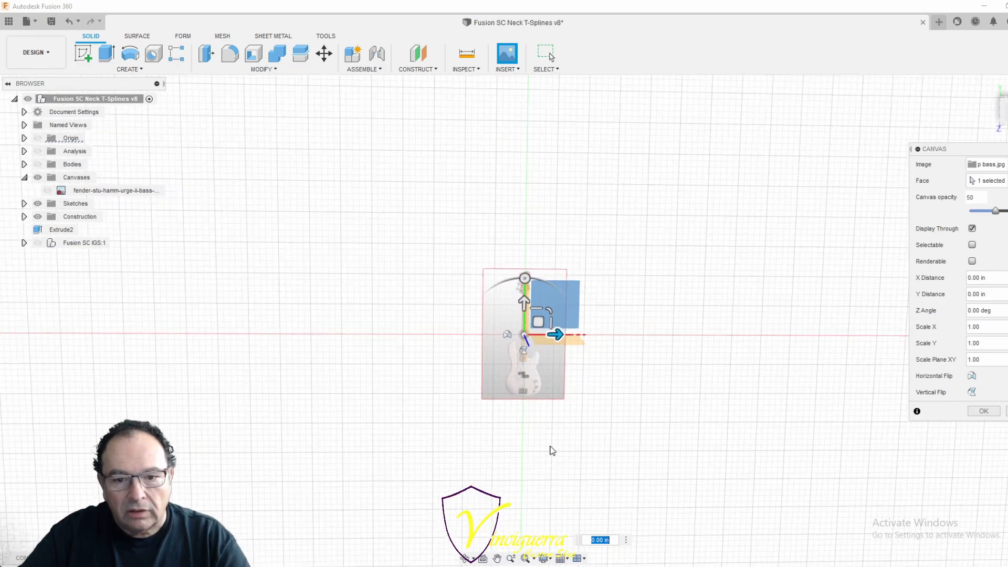
scroll(541, 448, "up", 5)
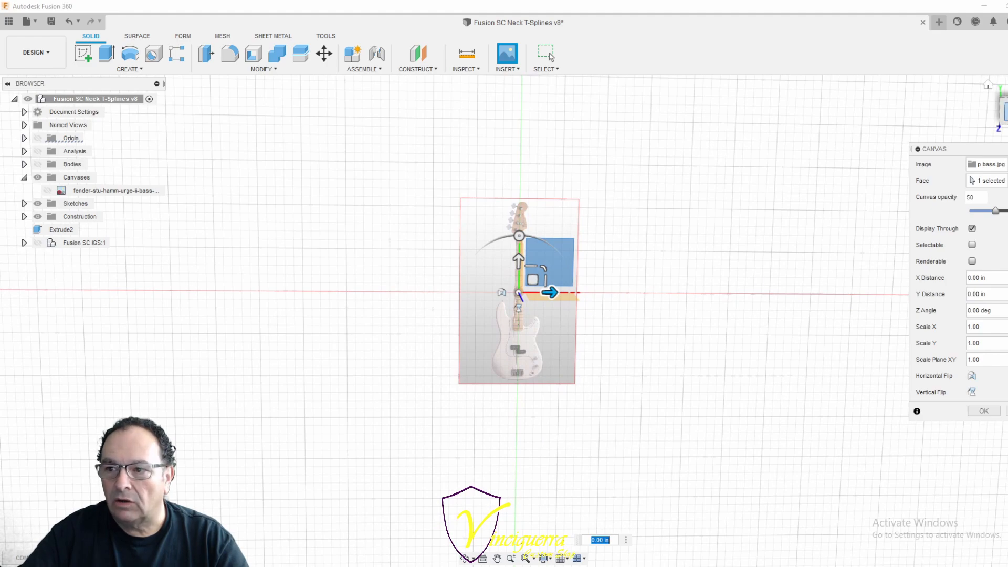
scroll(575, 465, "up", 10)
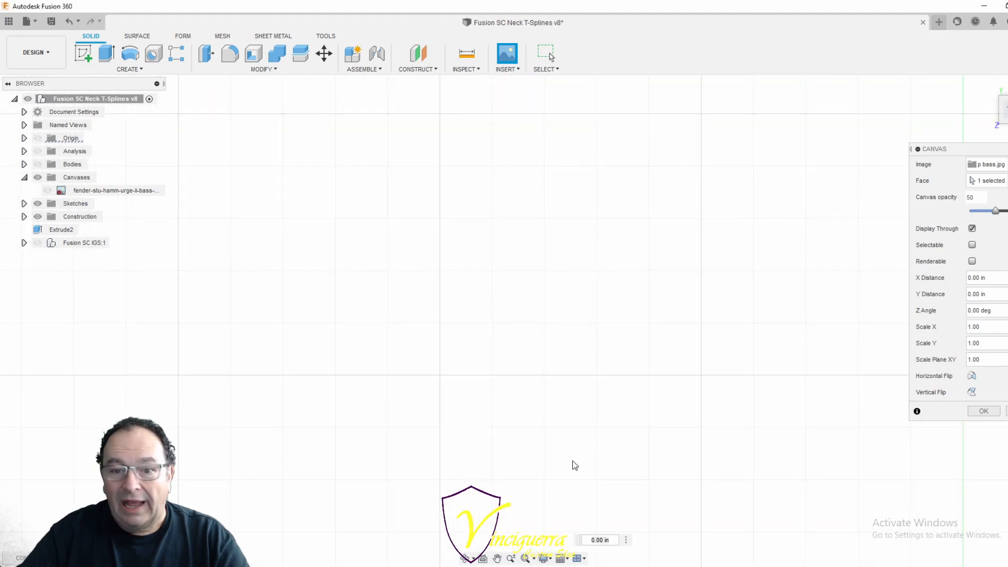
scroll(551, 393, "down", 2)
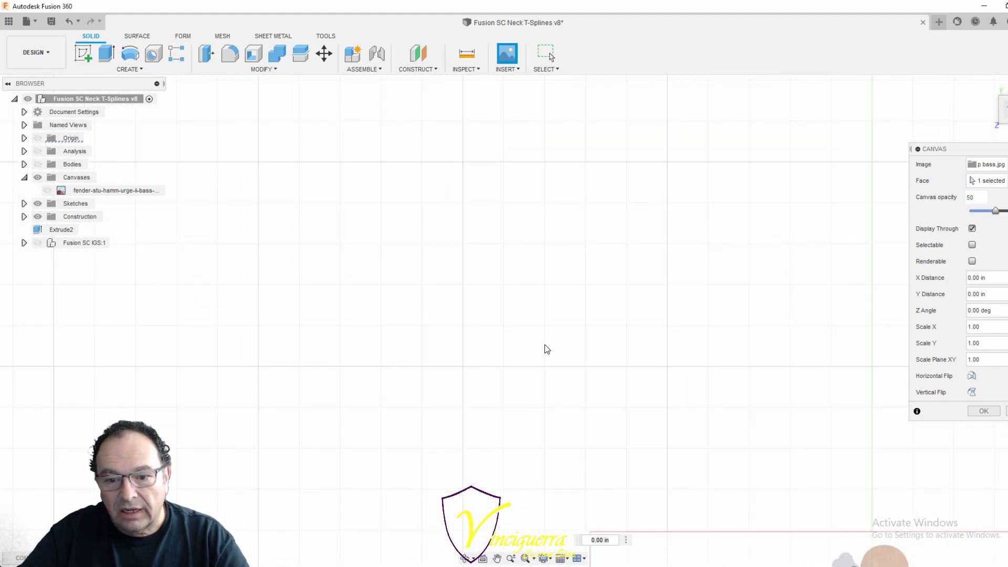
scroll(531, 283, "down", 10)
scroll(547, 399, "up", 5)
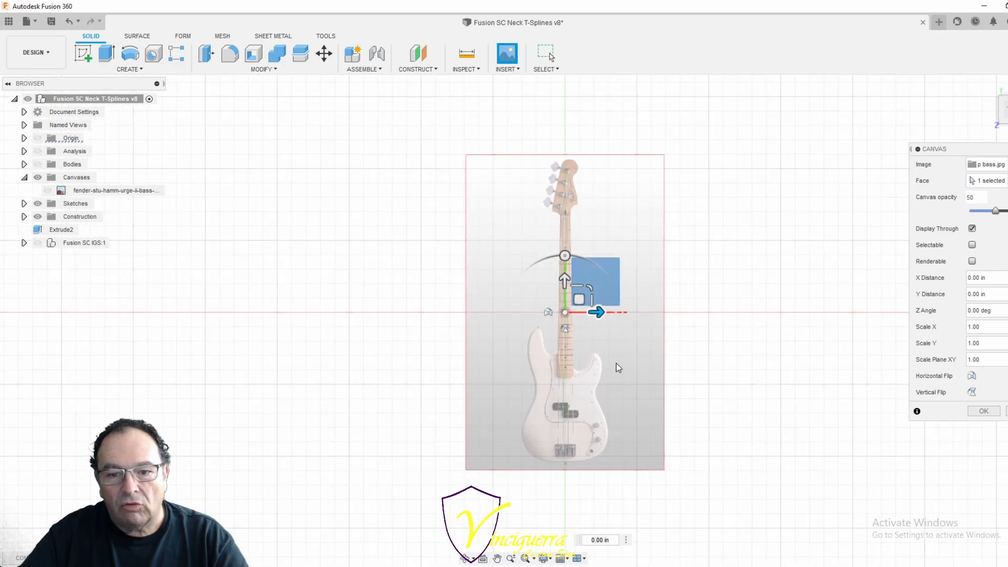
scroll(617, 363, "up", 2)
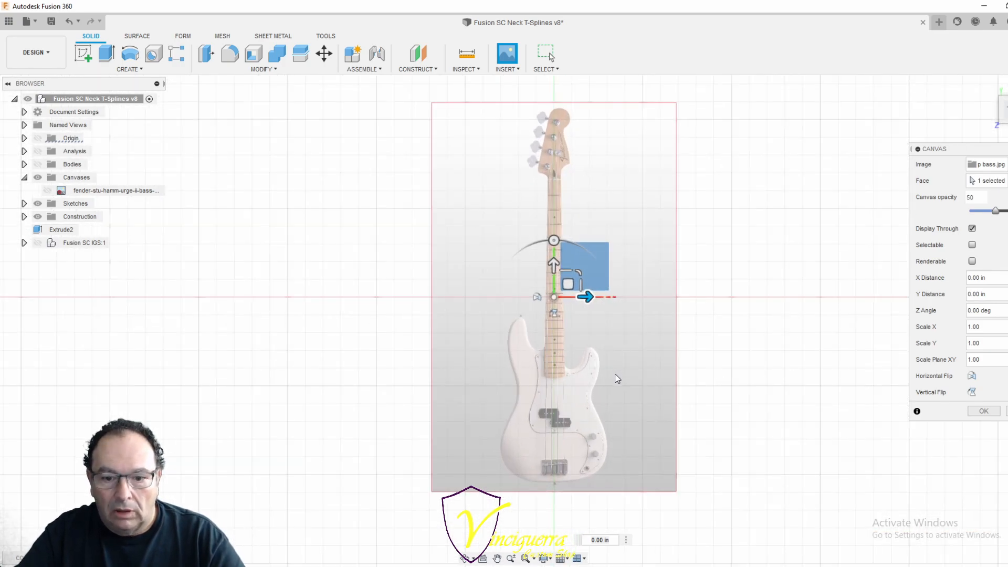
scroll(546, 481, "up", 7)
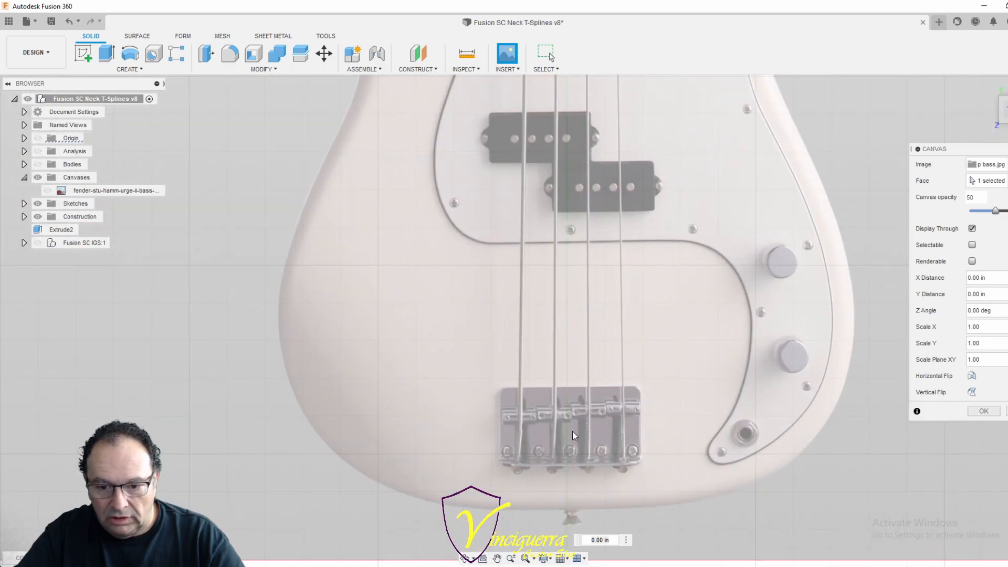
scroll(584, 460, "down", 8)
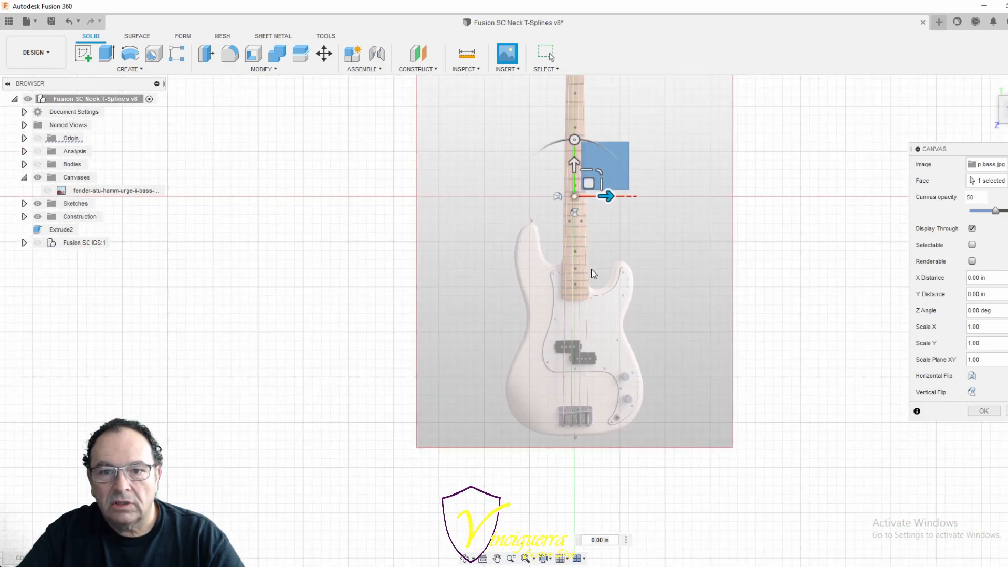
scroll(584, 195, "up", 10)
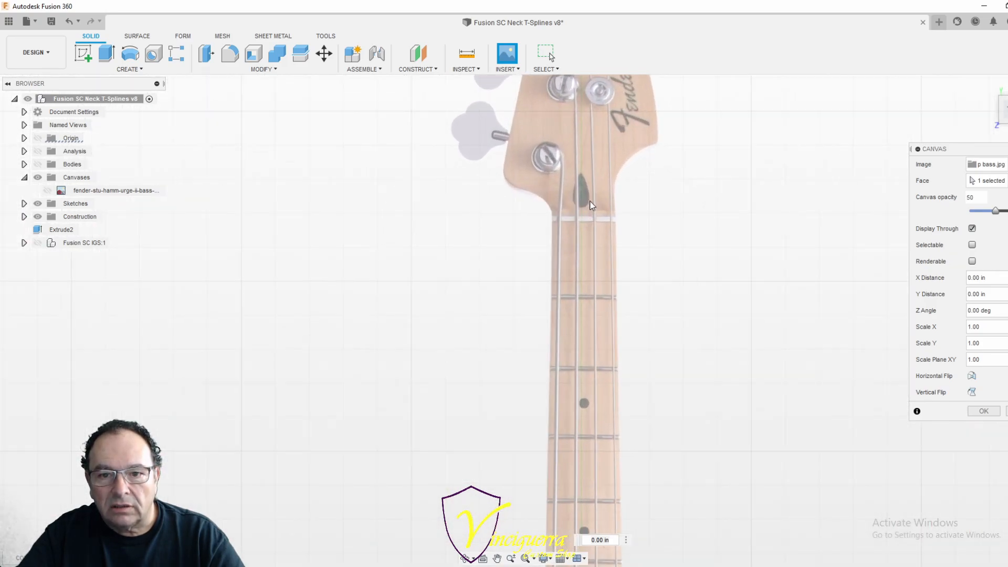
scroll(573, 230, "down", 8)
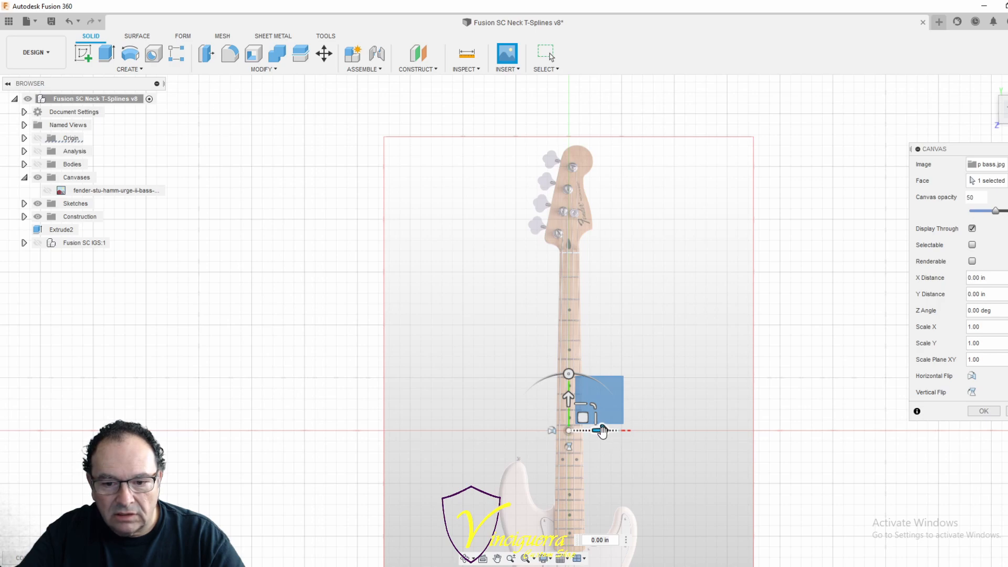
- Set the p bass canvas's horizontal offset to 0 and finish inserting the canvas
left_click(603, 430)
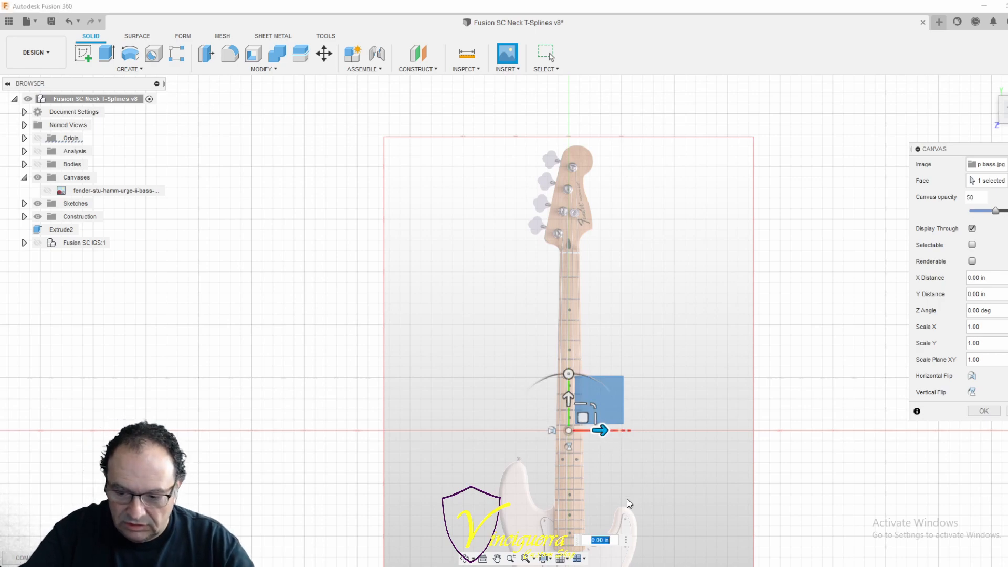
type("-")
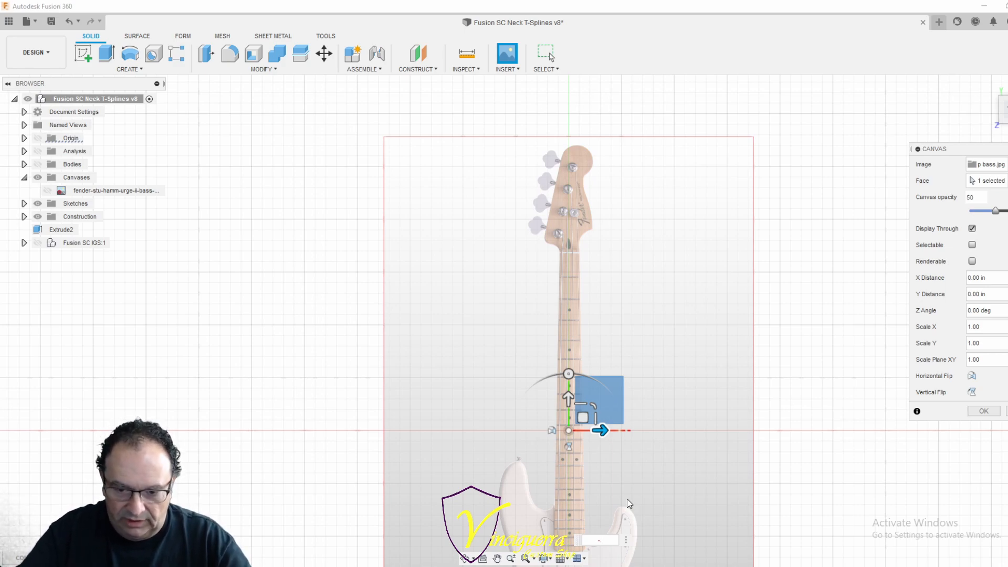
type(".")
key("BackSpace")
key("BackSpace")
type("0")
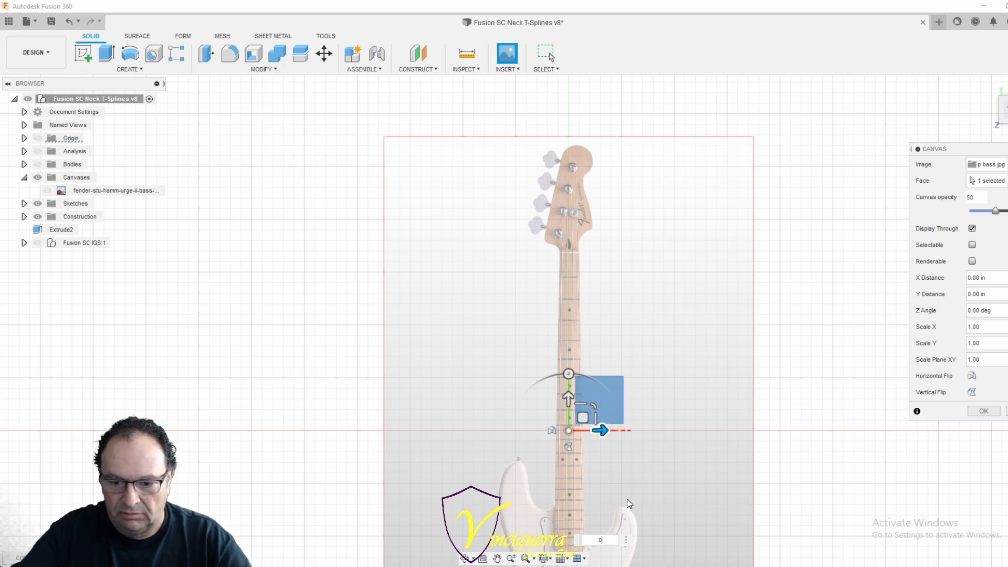
key("Return")
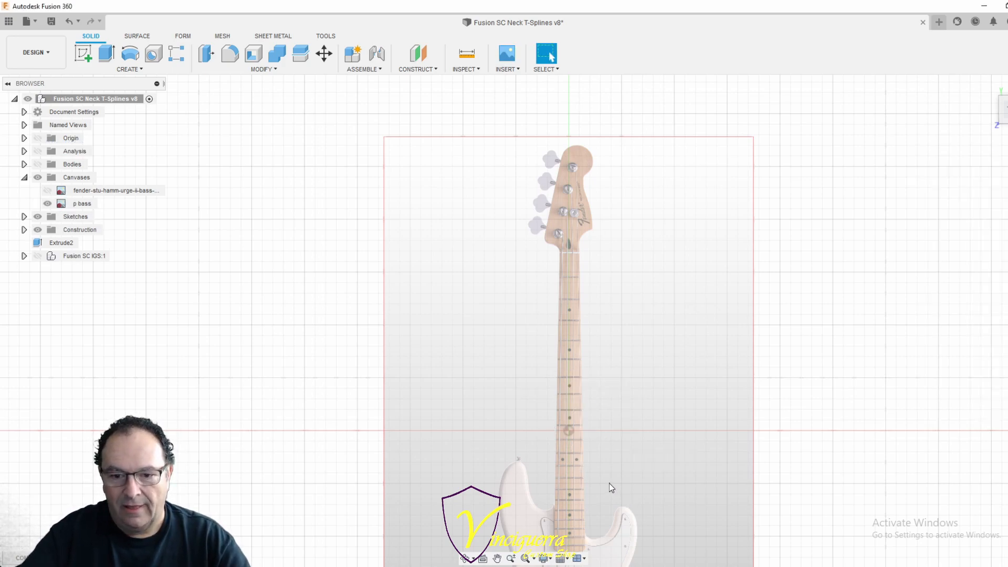
- Start calibrating the p bass canvas, picking the first reference point at the bridge saddles near the centerline
scroll(572, 325, "down", 1)
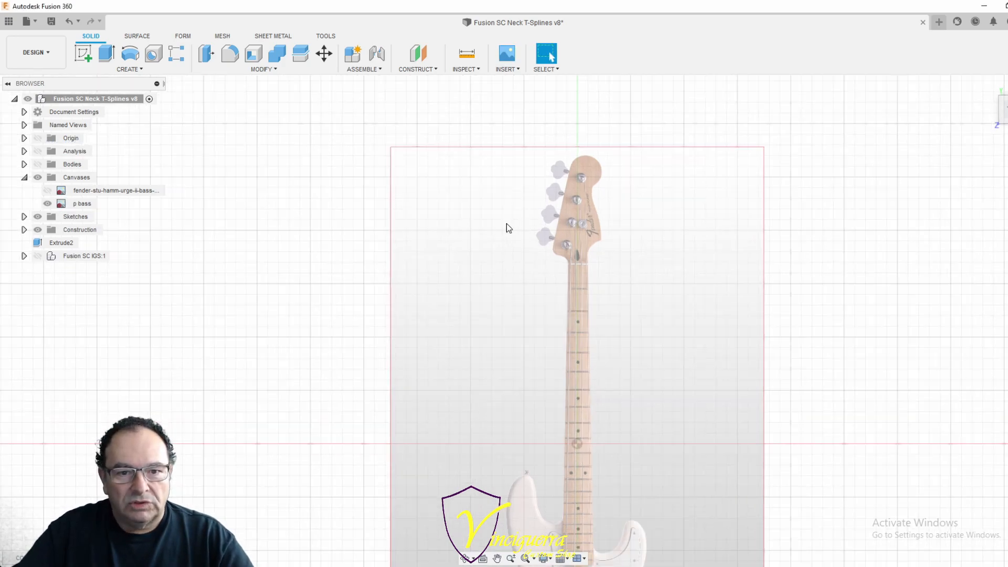
scroll(504, 226, "down", 4)
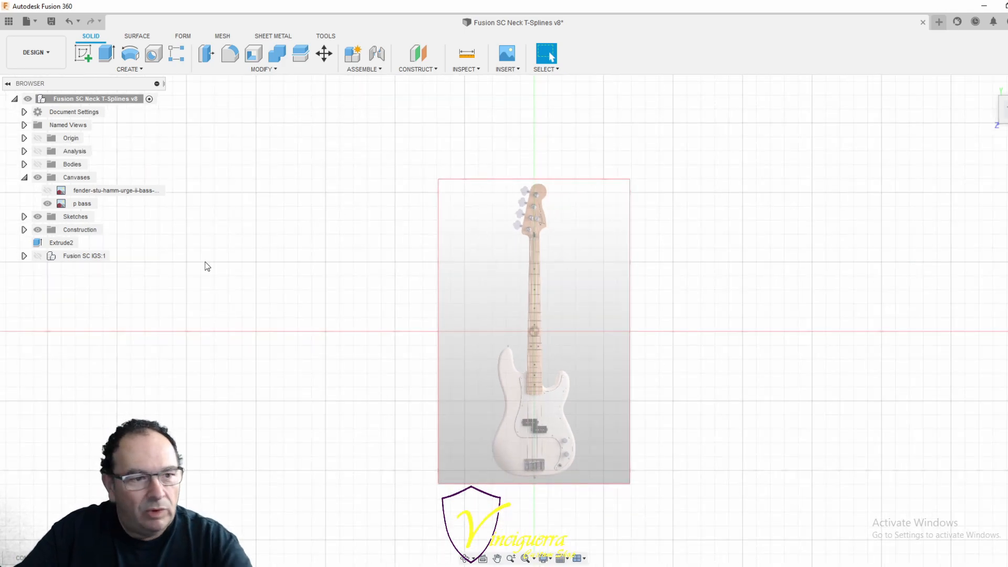
right_click(83, 208)
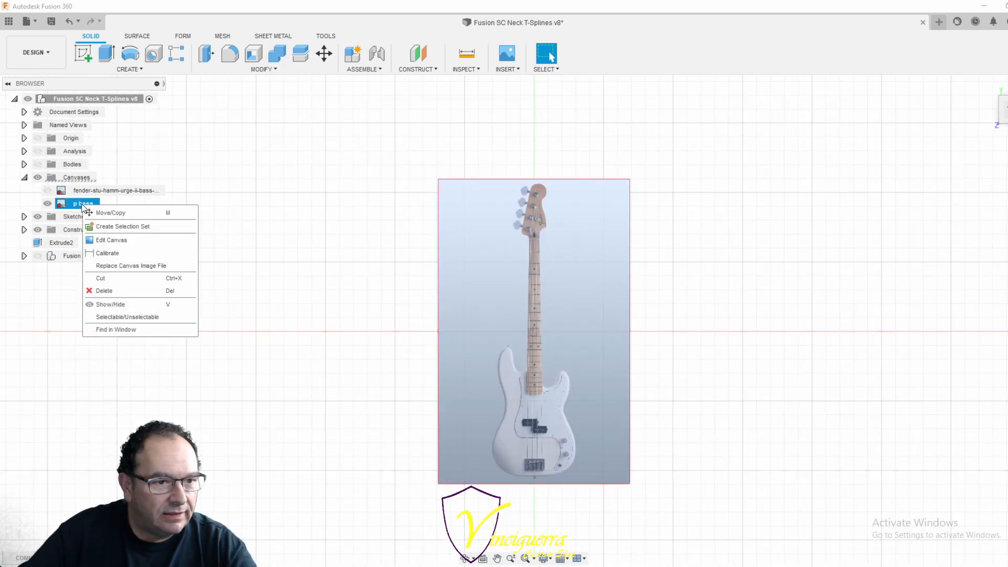
left_click(106, 254)
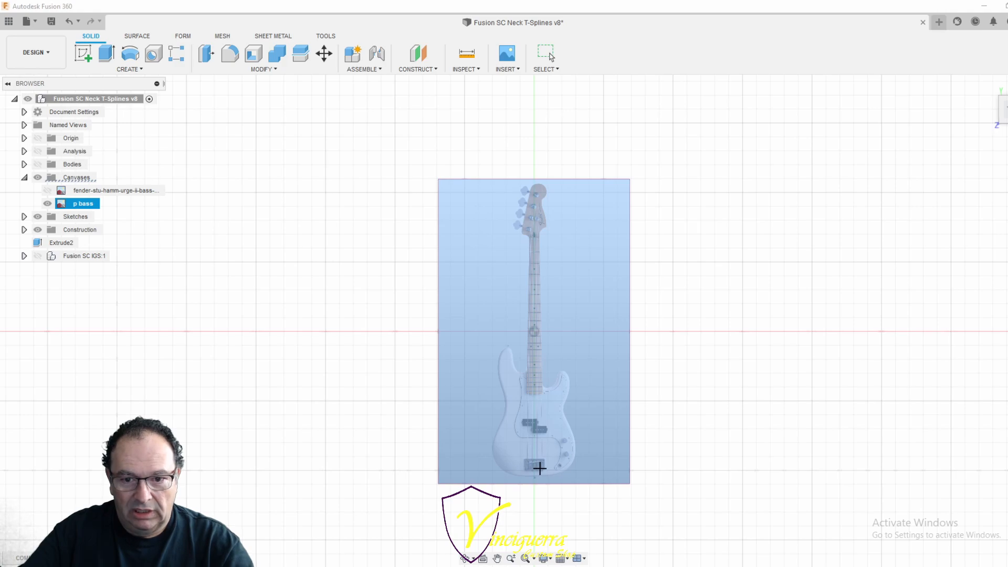
scroll(538, 466, "up", 2)
scroll(538, 465, "up", 6)
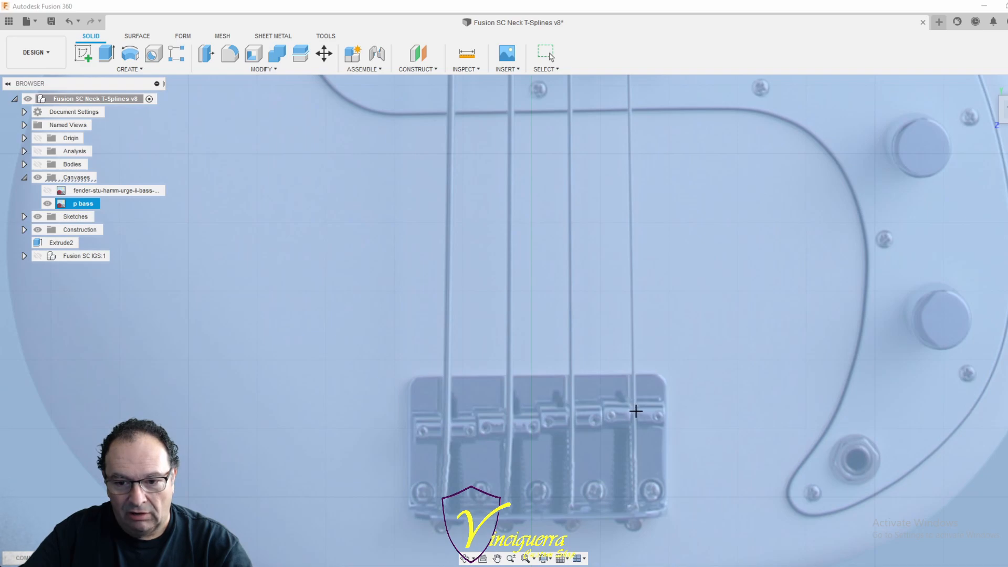
left_click(540, 414)
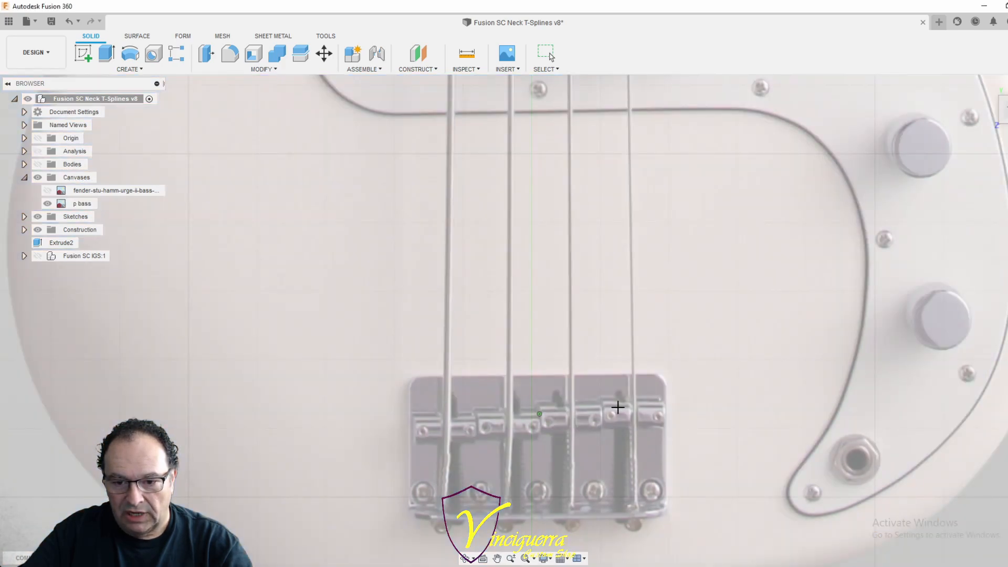
- Pick the second calibration point at the nut's fretboard-side edge and set the distance between the points to 34 in
scroll(576, 479, "down", 10)
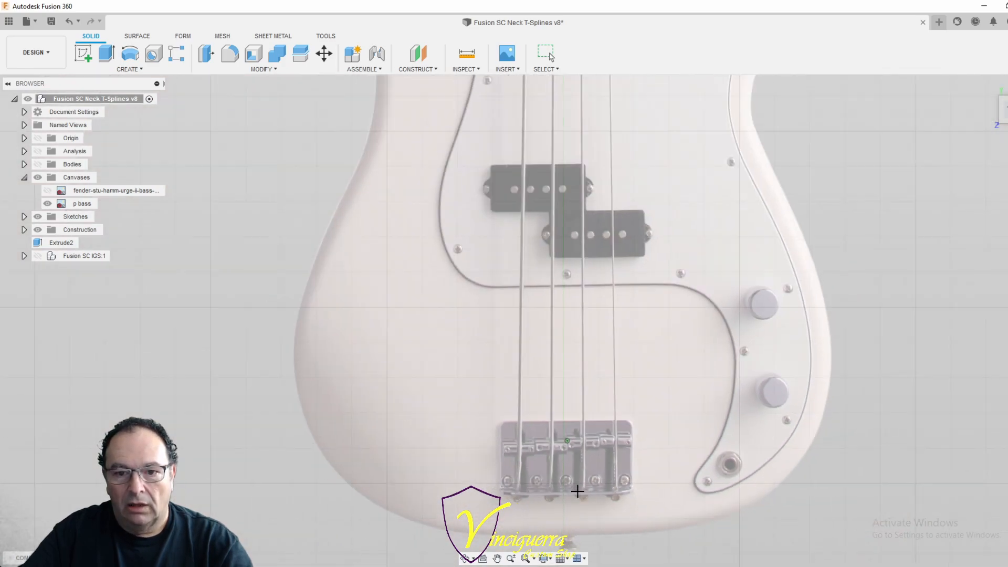
scroll(572, 232, "up", 10)
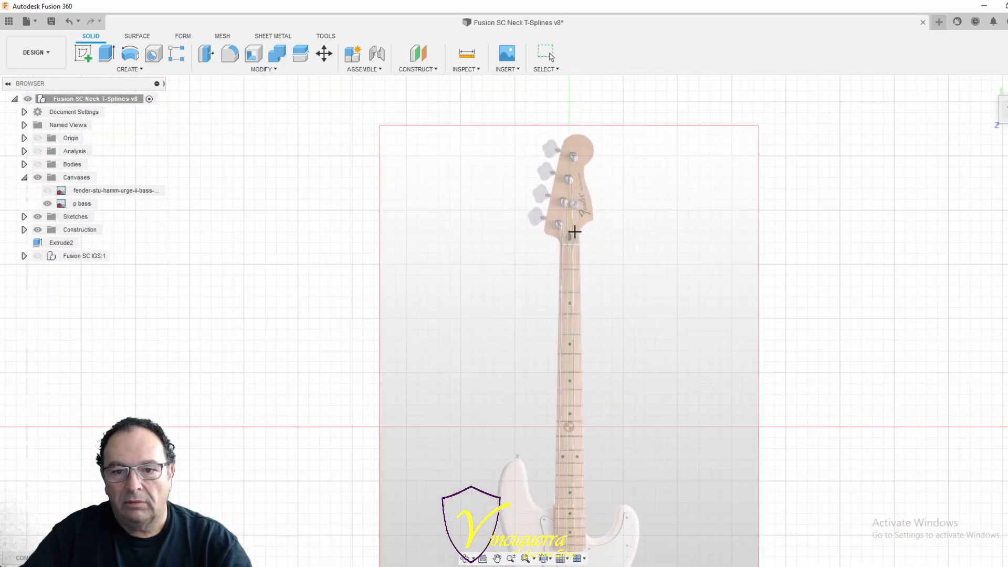
scroll(572, 239, "up", 2)
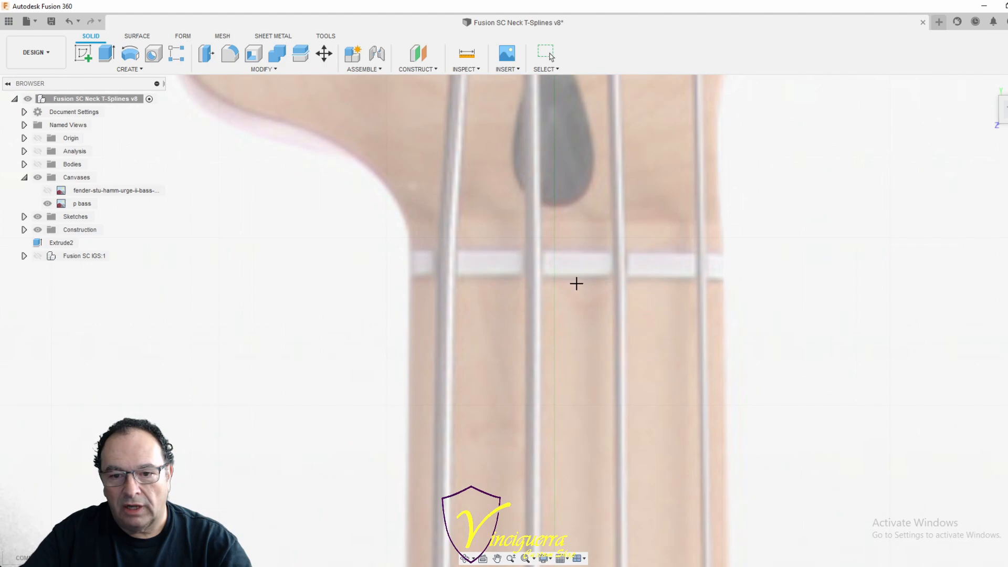
left_click(577, 277)
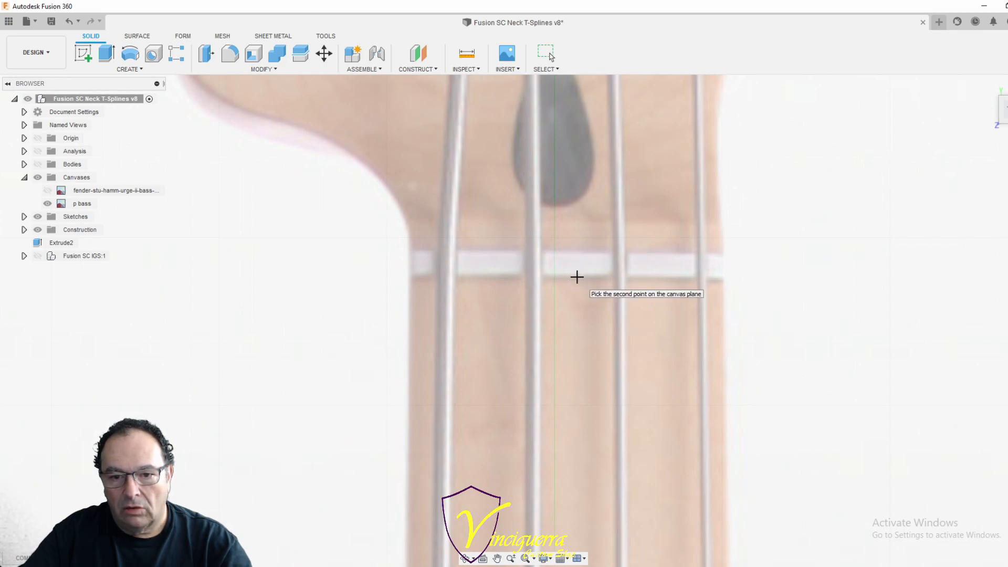
left_click(578, 274)
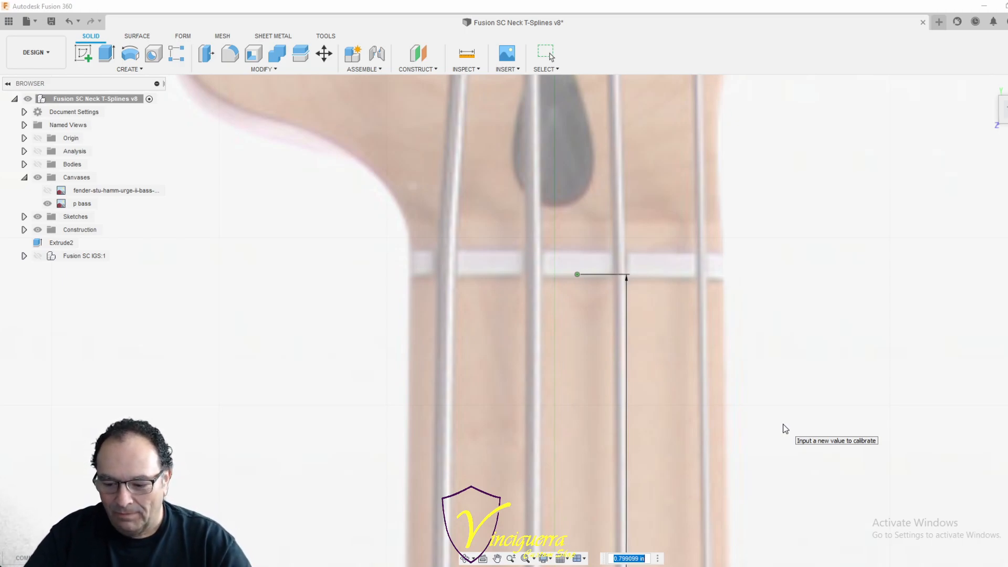
type("34")
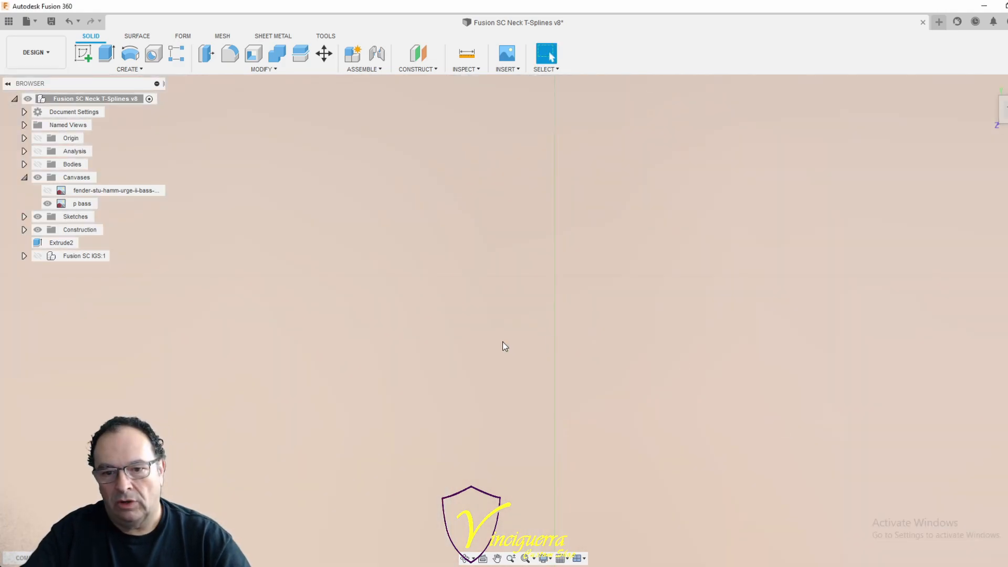
- Examine the calibrated bass canvas at the bridge and nut, comparing their centers with the vertical centerline
scroll(615, 289, "up", 2)
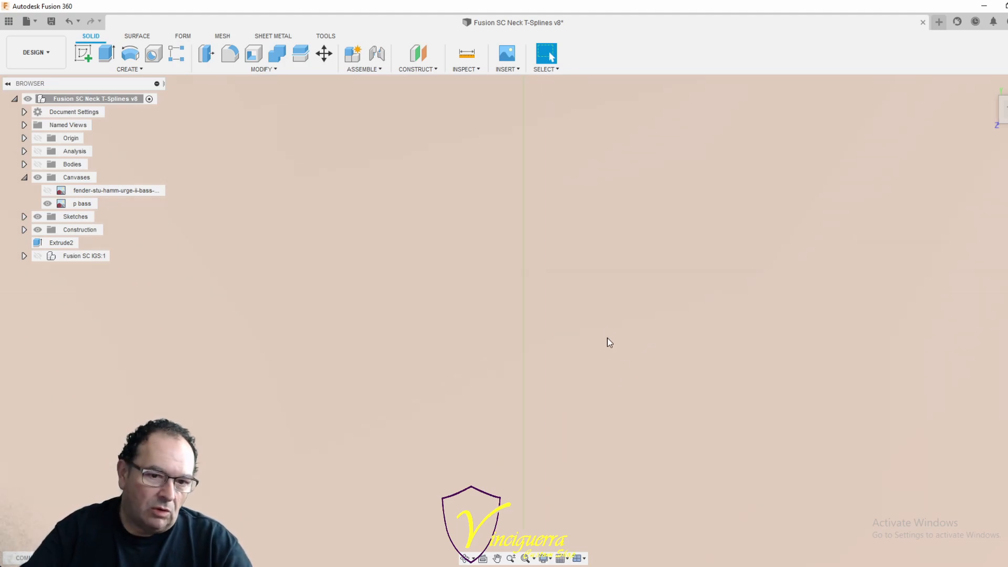
scroll(525, 315, "down", 3)
scroll(524, 318, "down", 8)
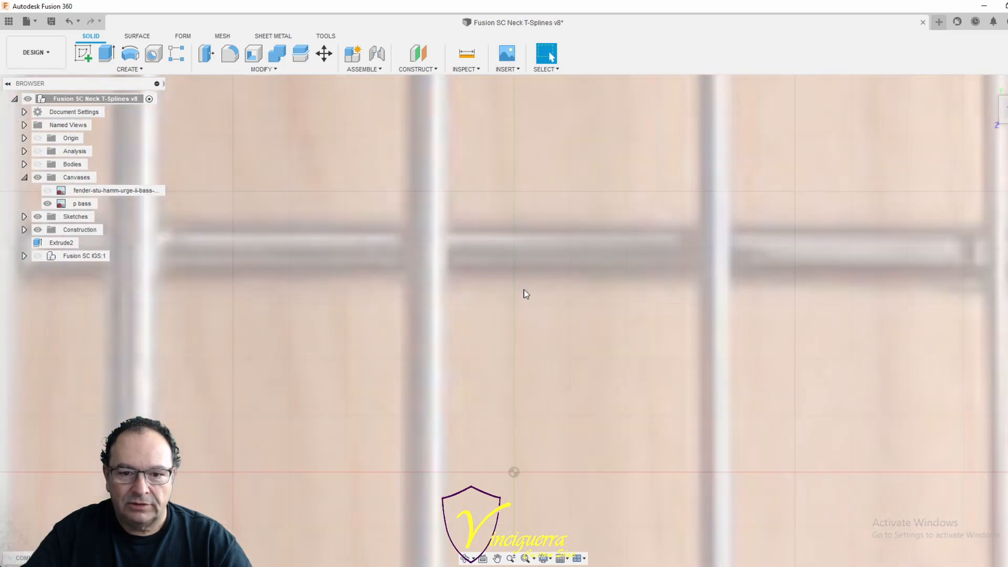
scroll(498, 253, "down", 5)
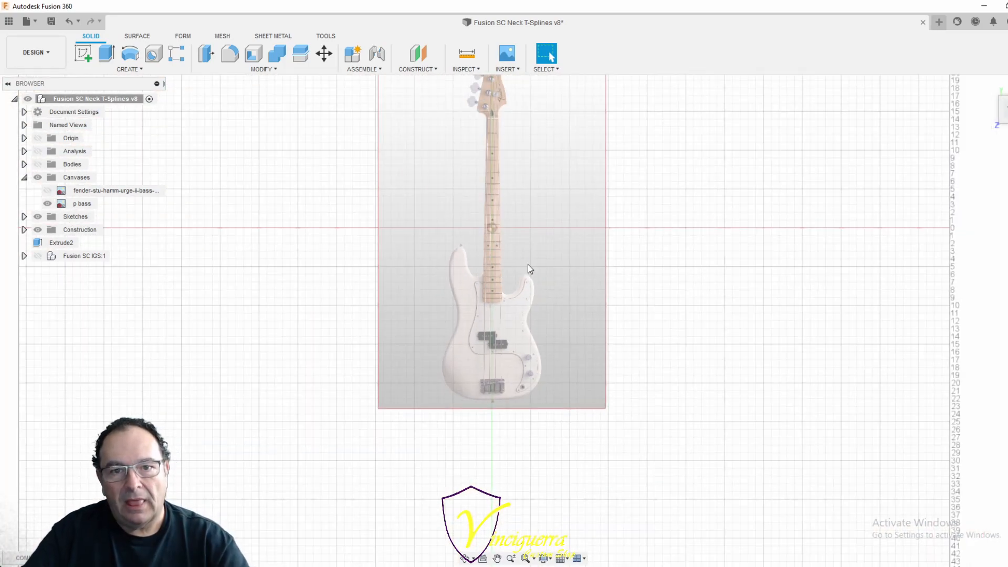
scroll(487, 406, "up", 5)
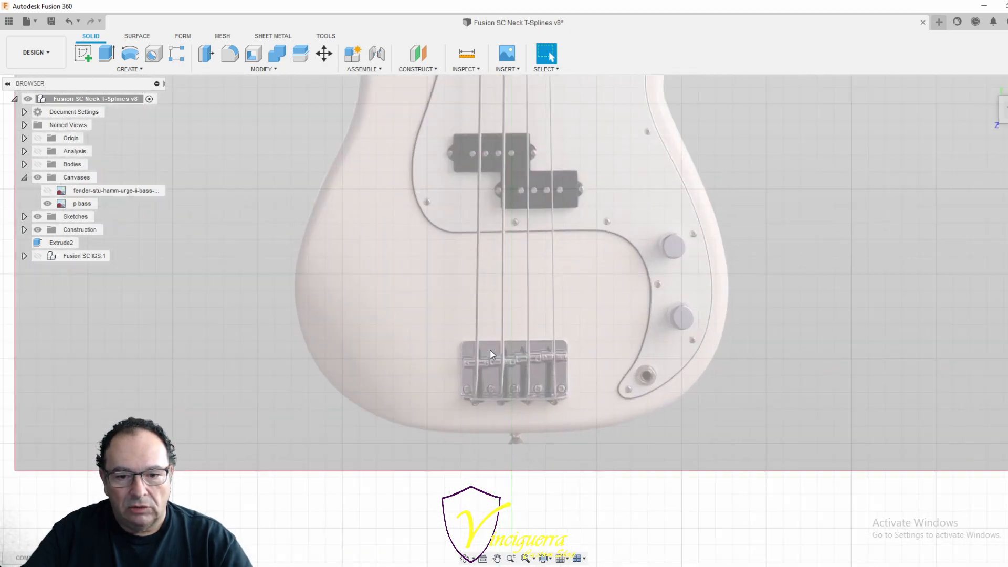
scroll(540, 378, "up", 3)
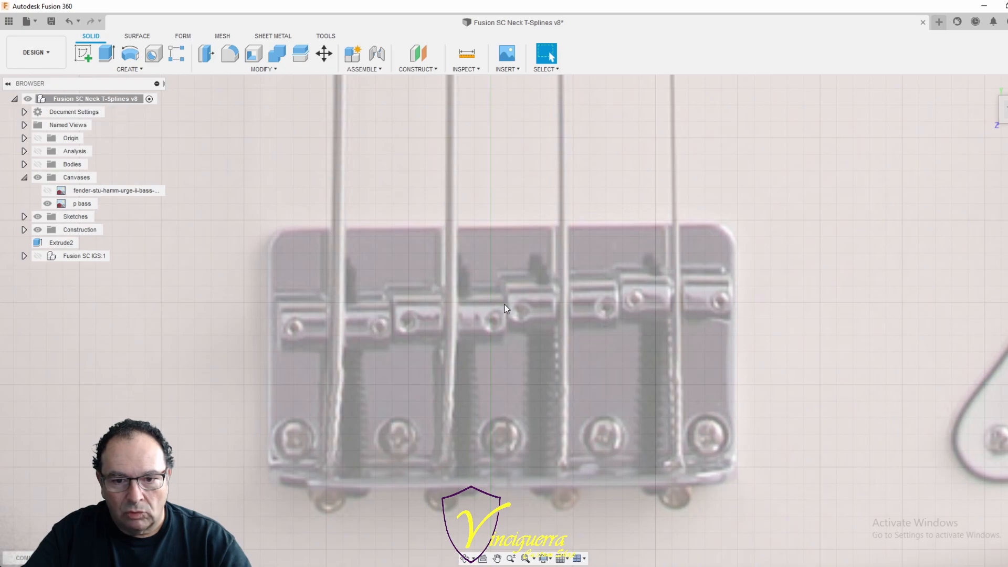
scroll(493, 306, "down", 10)
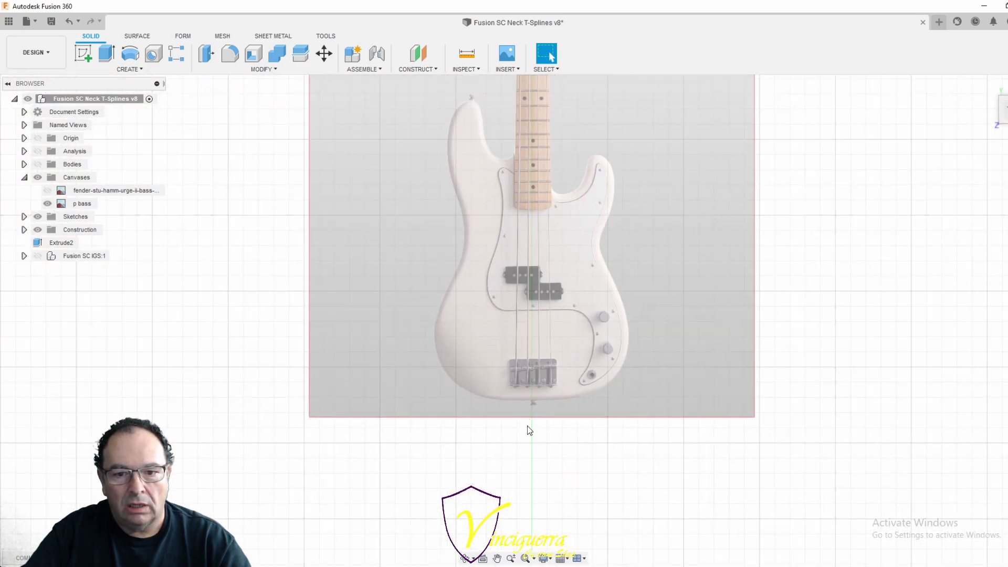
scroll(541, 476, "down", 4)
scroll(518, 310, "up", 12)
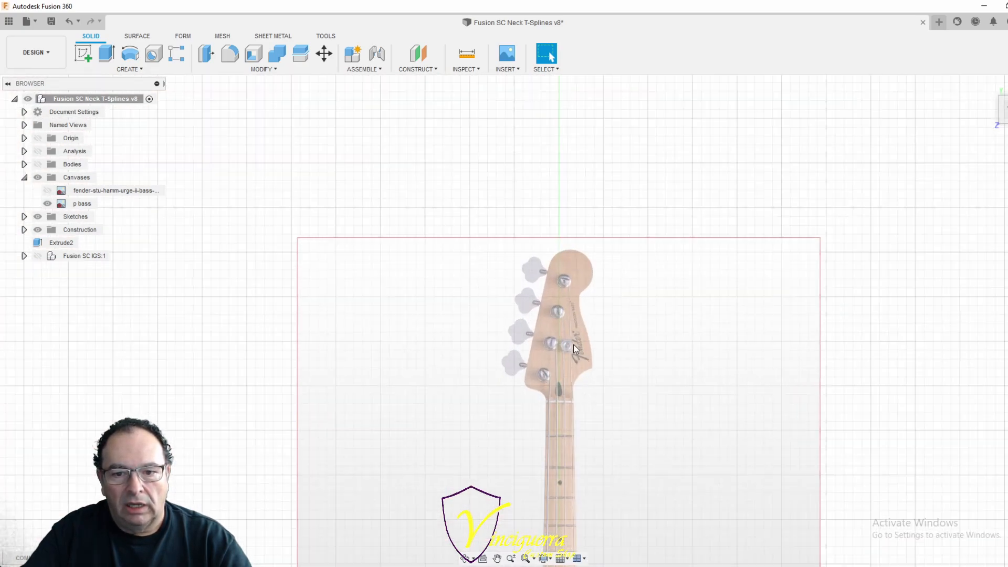
scroll(518, 325, "up", 12)
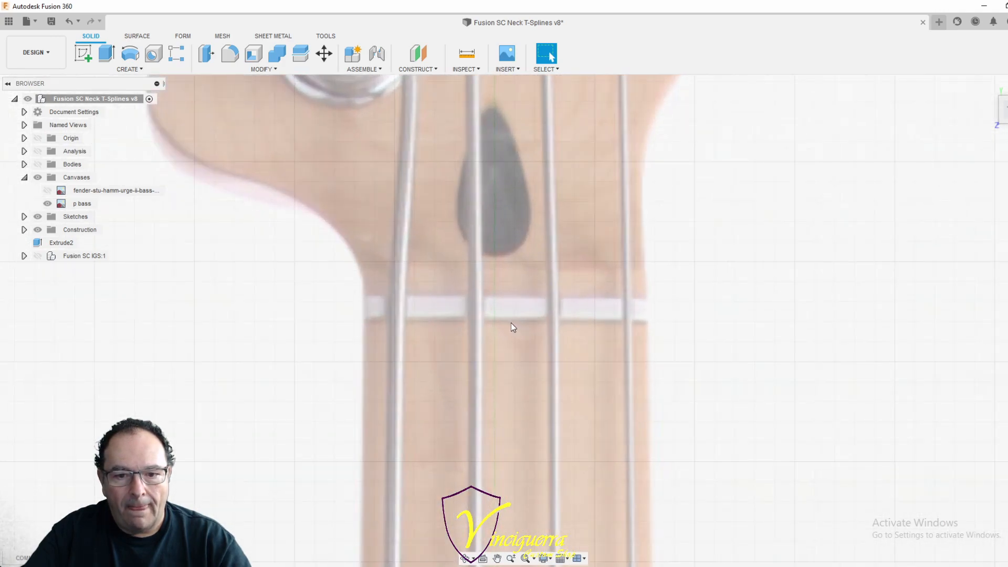
scroll(511, 330, "up", 2)
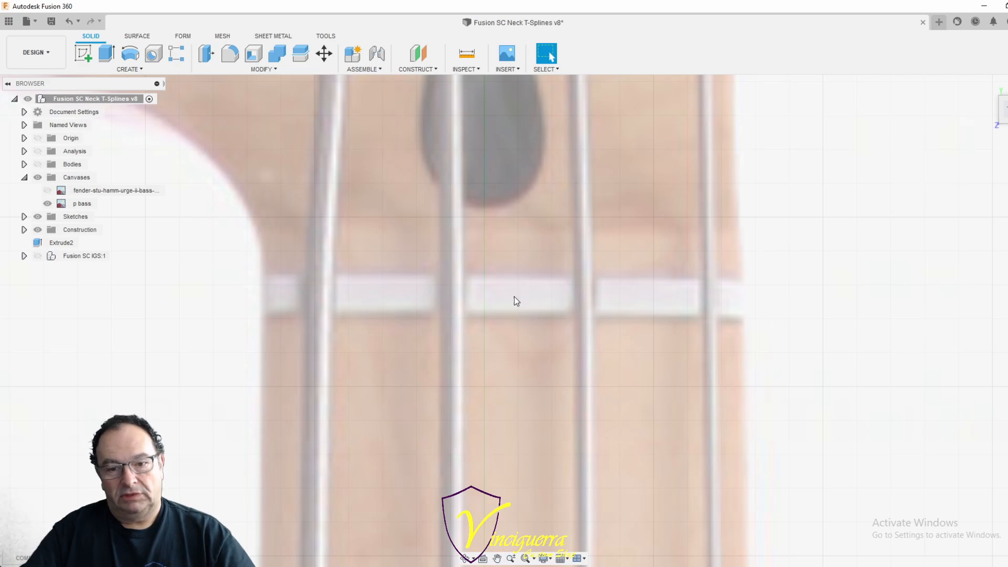
scroll(515, 296, "down", 10)
scroll(509, 236, "down", 7)
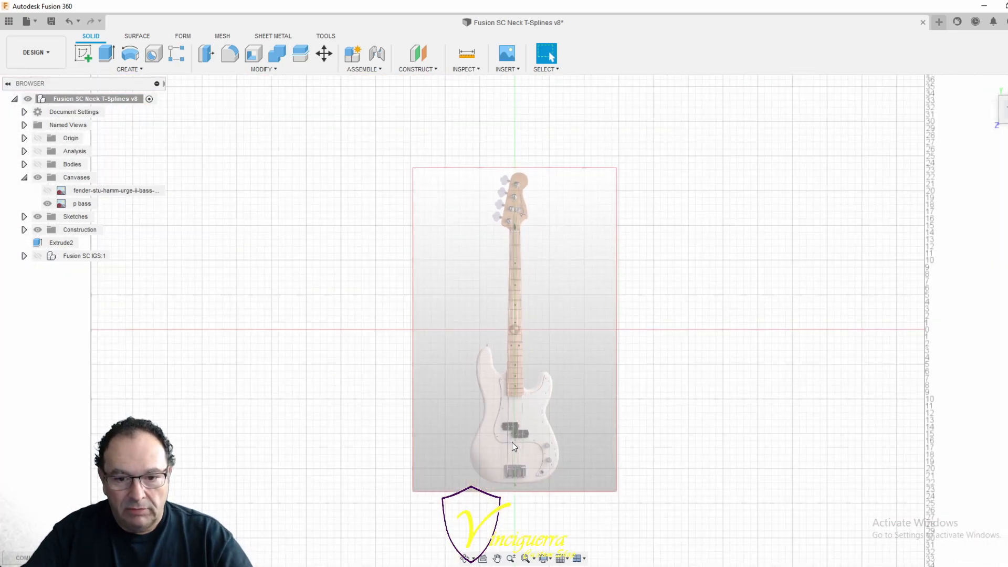
scroll(511, 443, "up", 2)
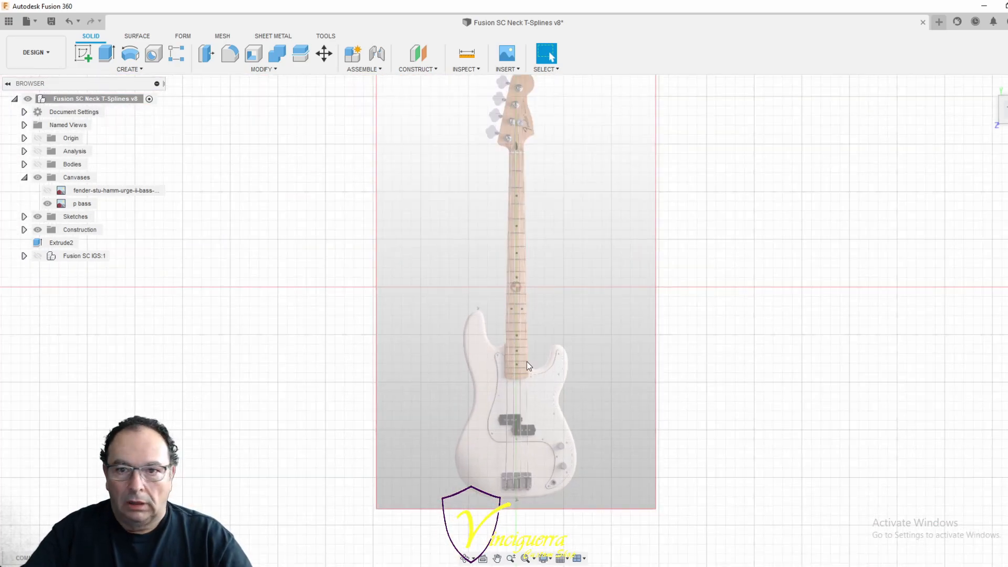
- Move the p bass canvas horizontally by -0.1 in, along the Z axis
left_click(81, 204)
right_click(81, 205)
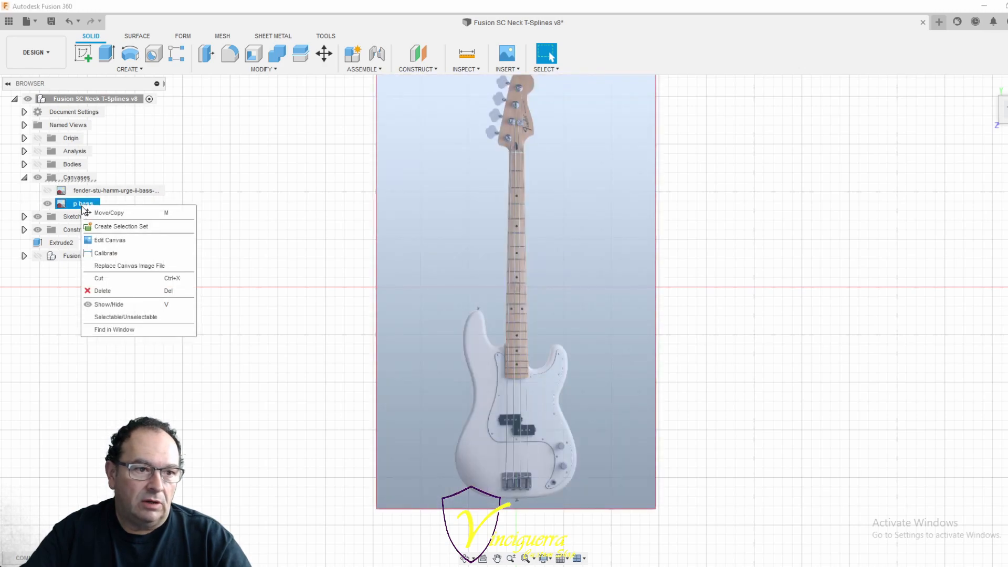
left_click(107, 213)
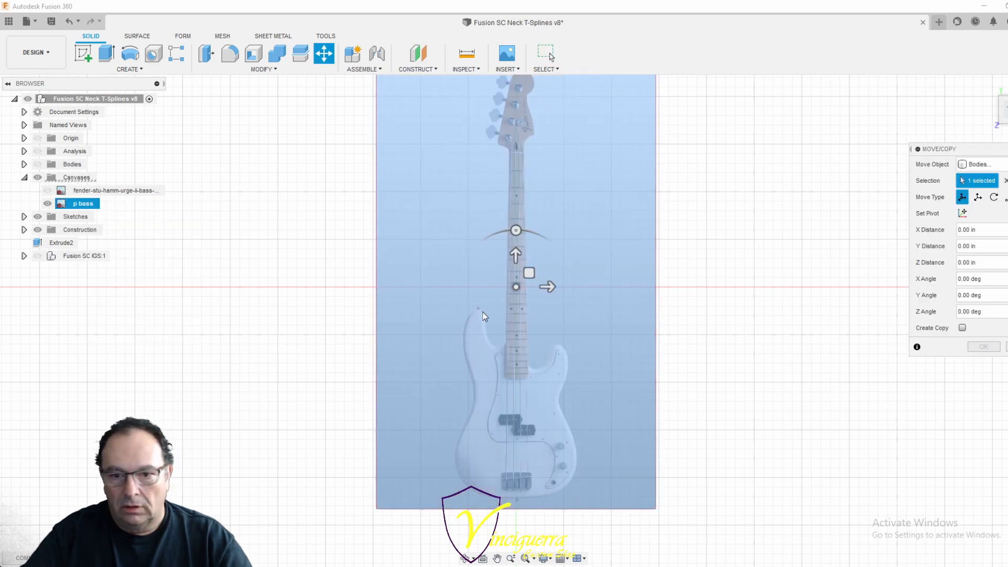
left_click(547, 287)
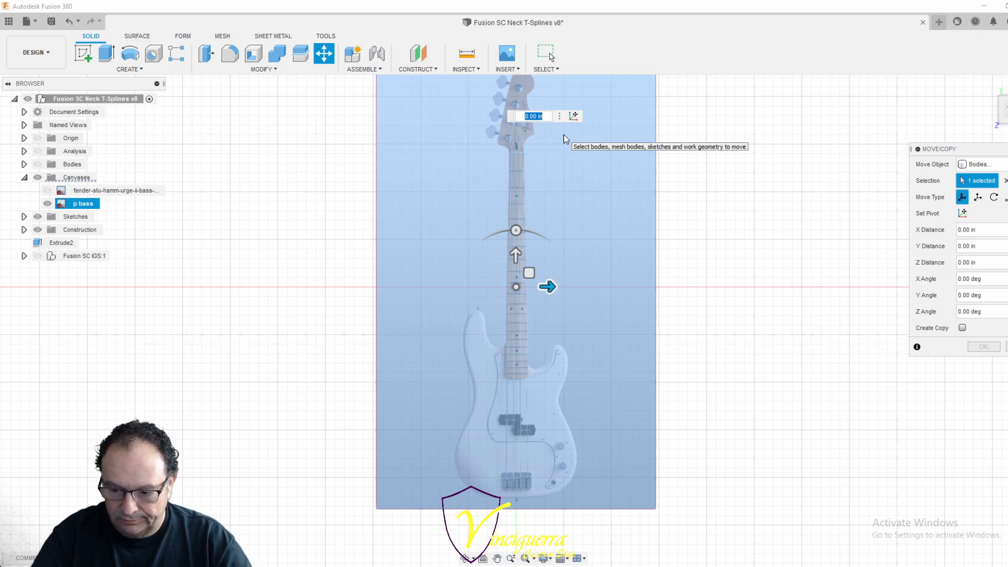
type("-.1")
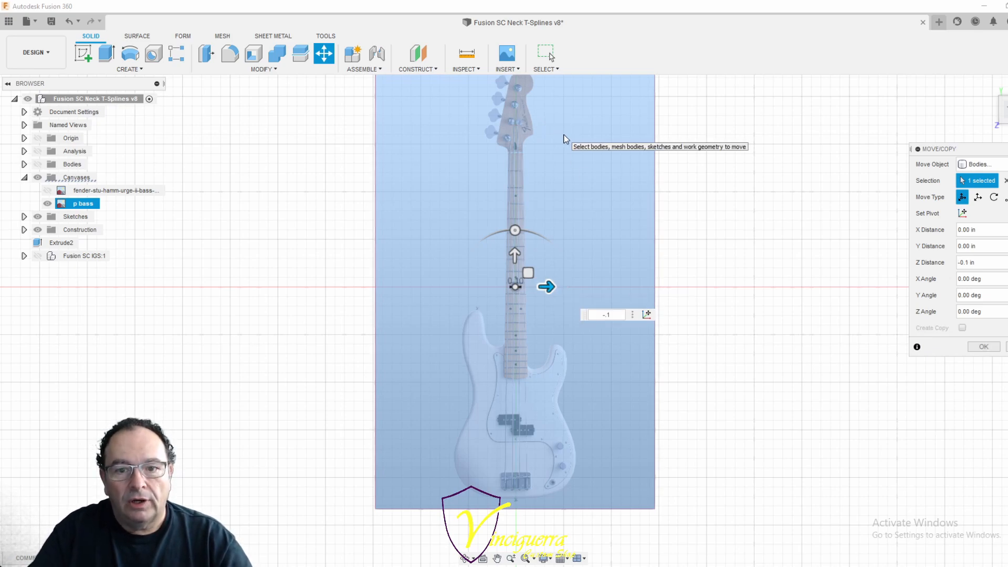
key("Return")
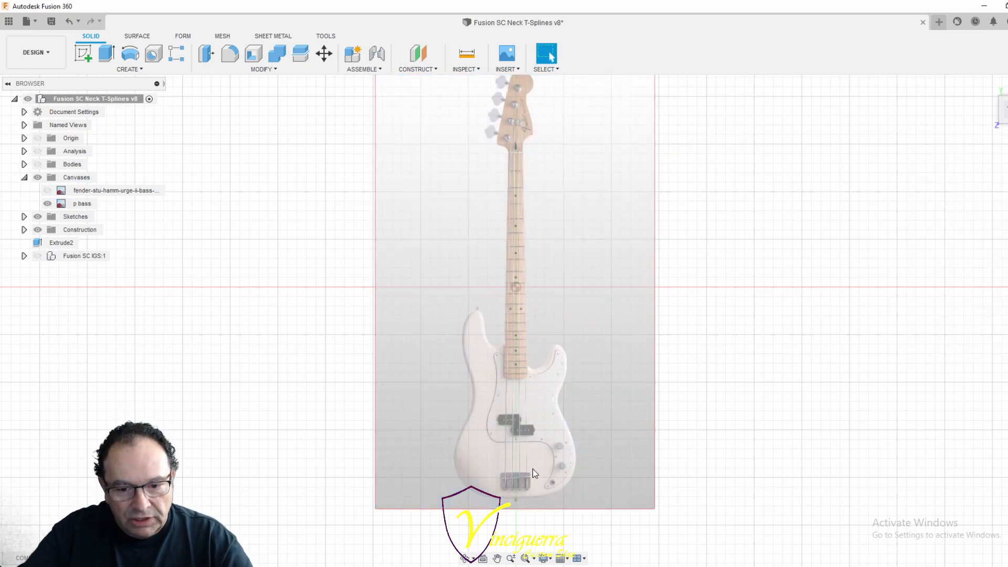
- Examine the shifted p bass canvas at the bridge and nut to check its centering on the vertical centerline
scroll(531, 483, "down", 2)
scroll(520, 496, "up", 3)
scroll(520, 491, "up", 5)
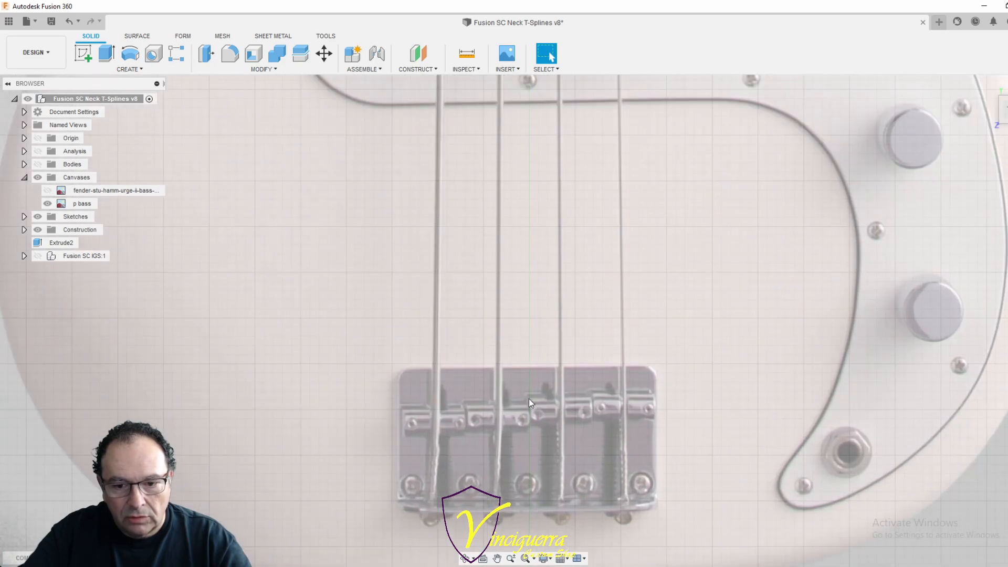
scroll(535, 416, "down", 8)
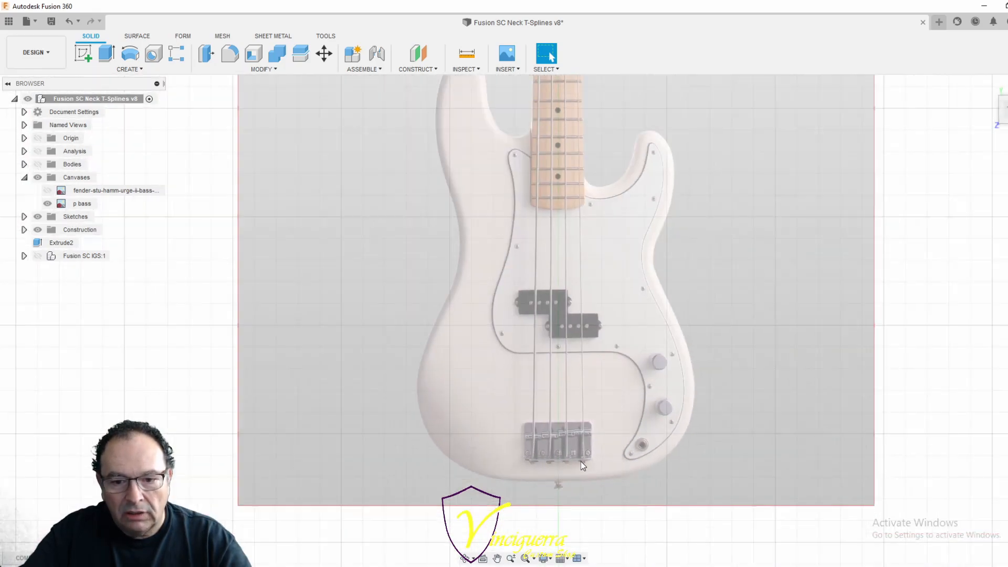
scroll(580, 115, "down", 1)
scroll(569, 127, "up", 8)
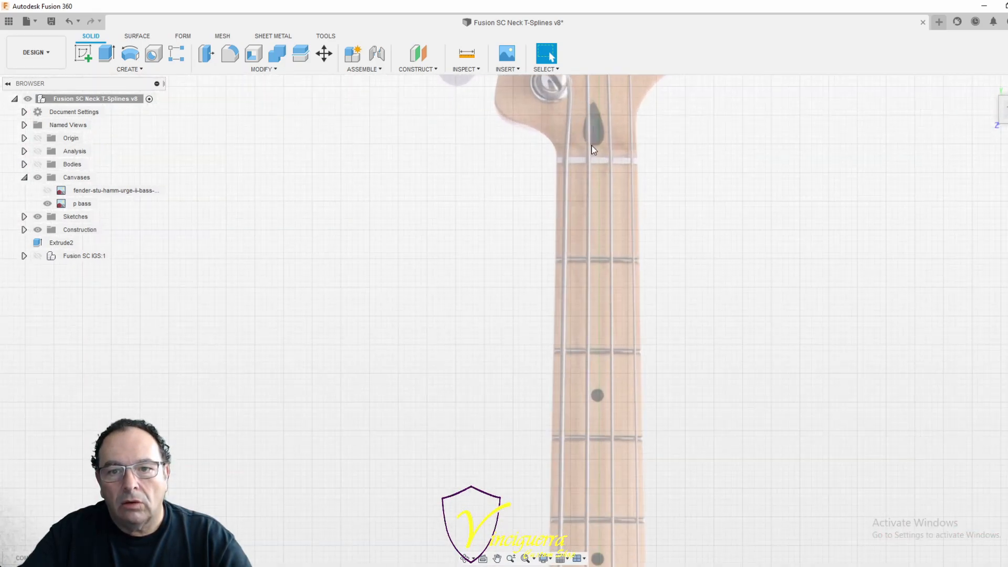
scroll(605, 184, "up", 2)
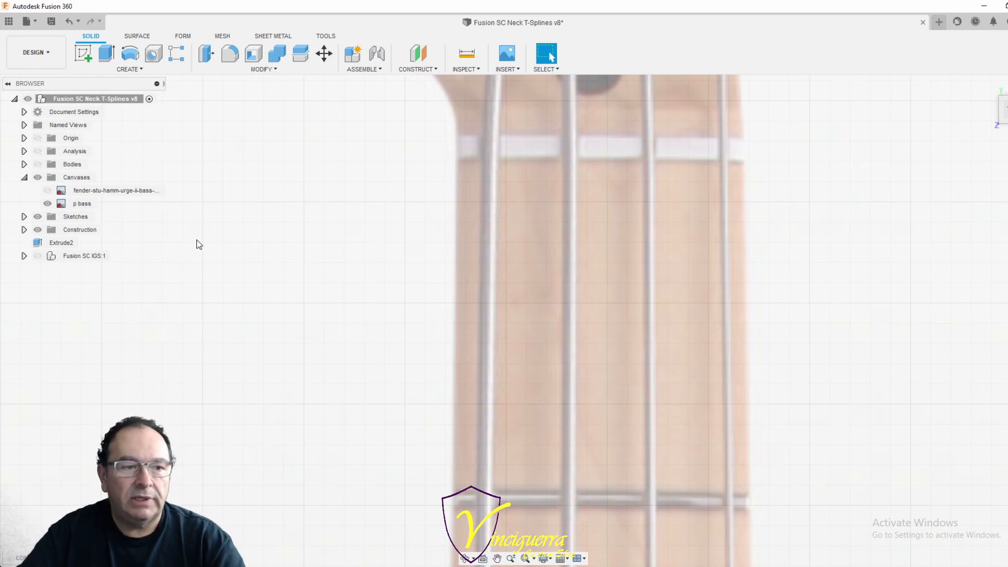
- Move the p bass canvas 20 in upward along the X axis, bringing the bridge saddles near the origin
left_click(84, 204)
right_click(90, 209)
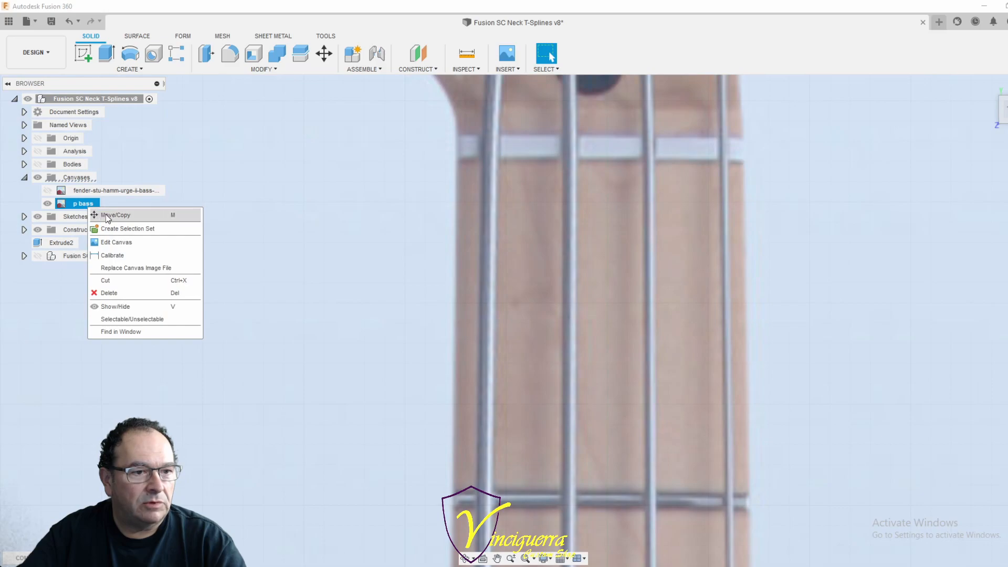
left_click(109, 217)
scroll(620, 310, "up", 4)
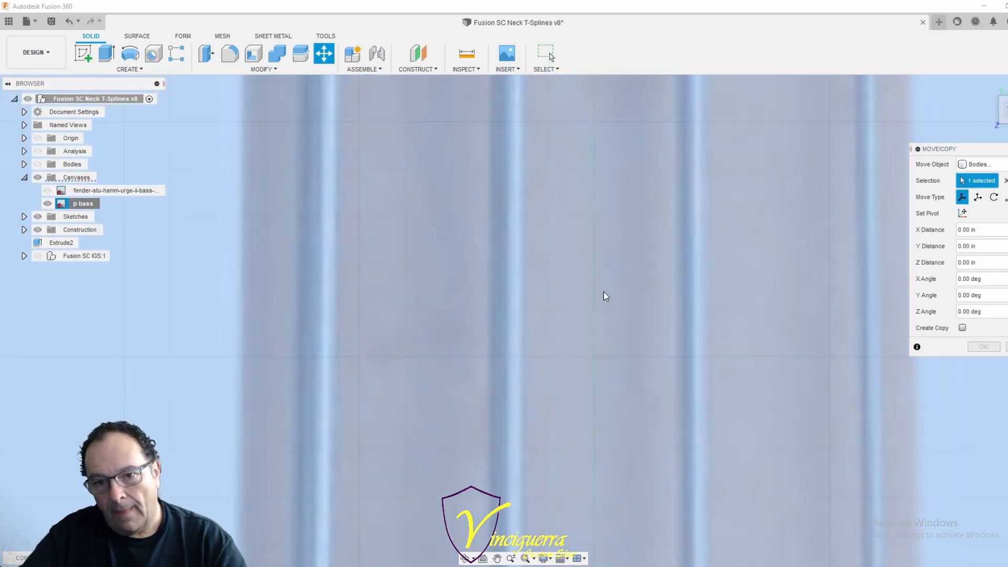
scroll(565, 236, "down", 6)
scroll(566, 259, "down", 6)
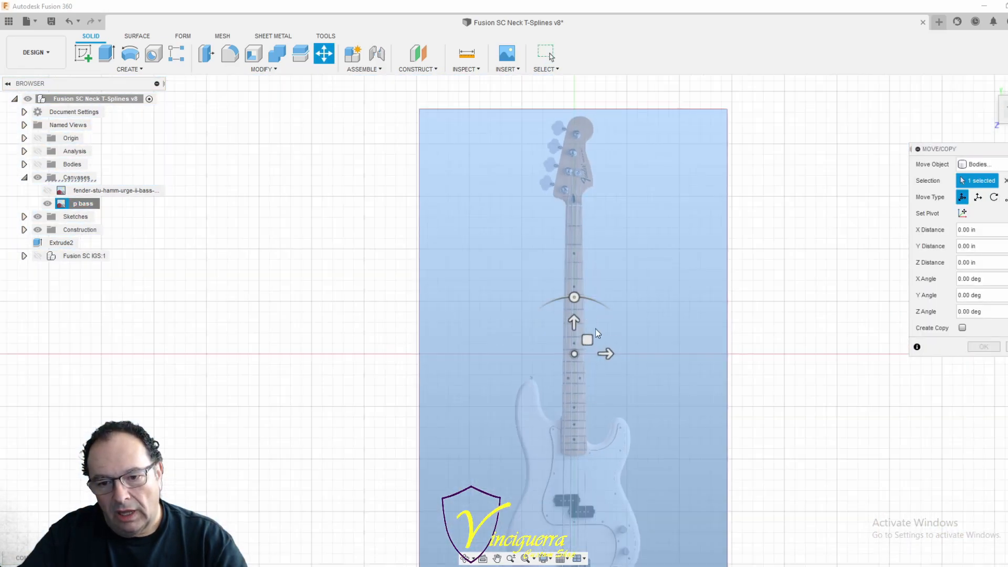
scroll(574, 378, "down", 3)
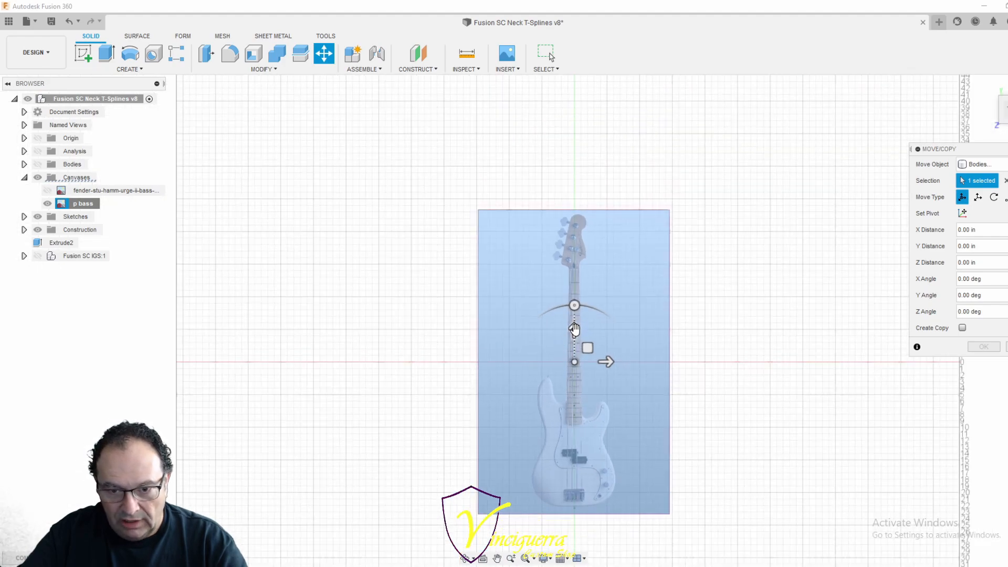
left_click_drag(575, 328, 569, 201)
scroll(560, 379, "up", 2)
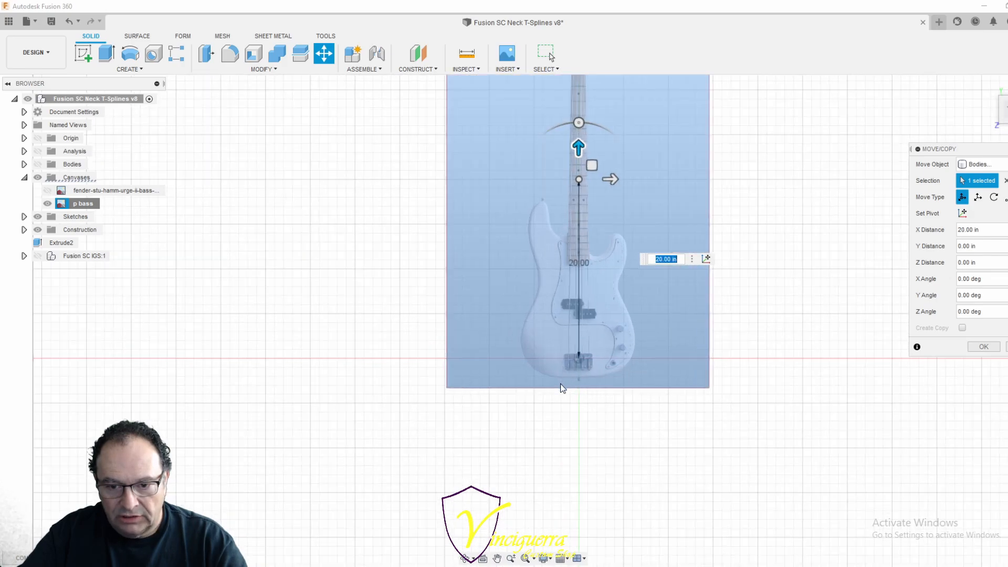
scroll(560, 388, "up", 10)
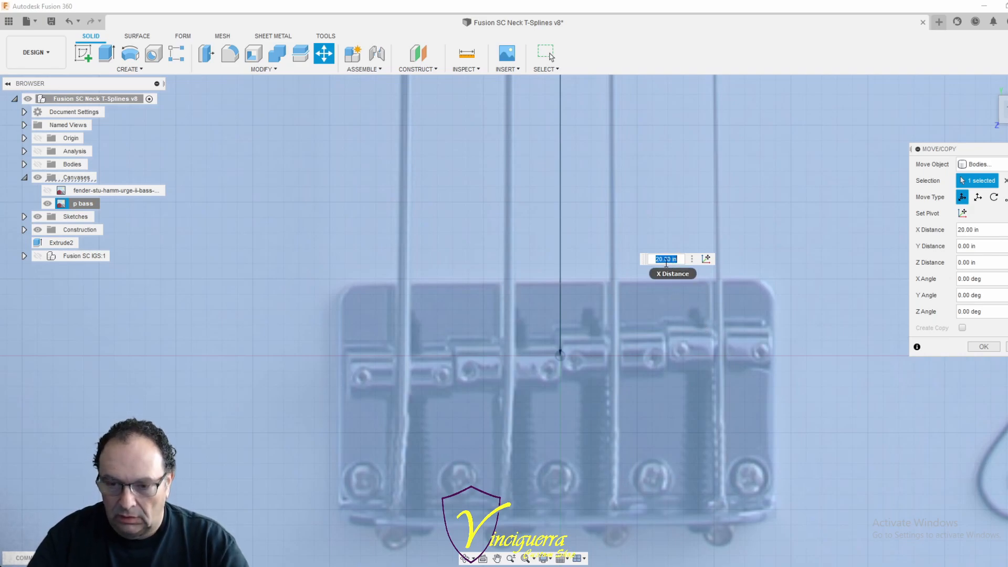
- Try X distances of 0.1 in and 20.1 in for the p bass canvas move
key("BackSpace")
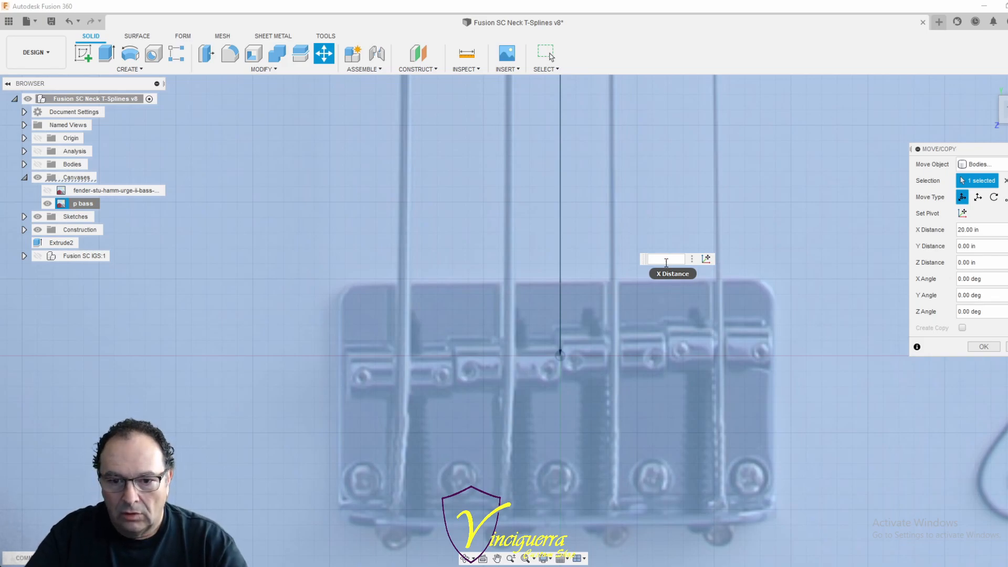
type(".1")
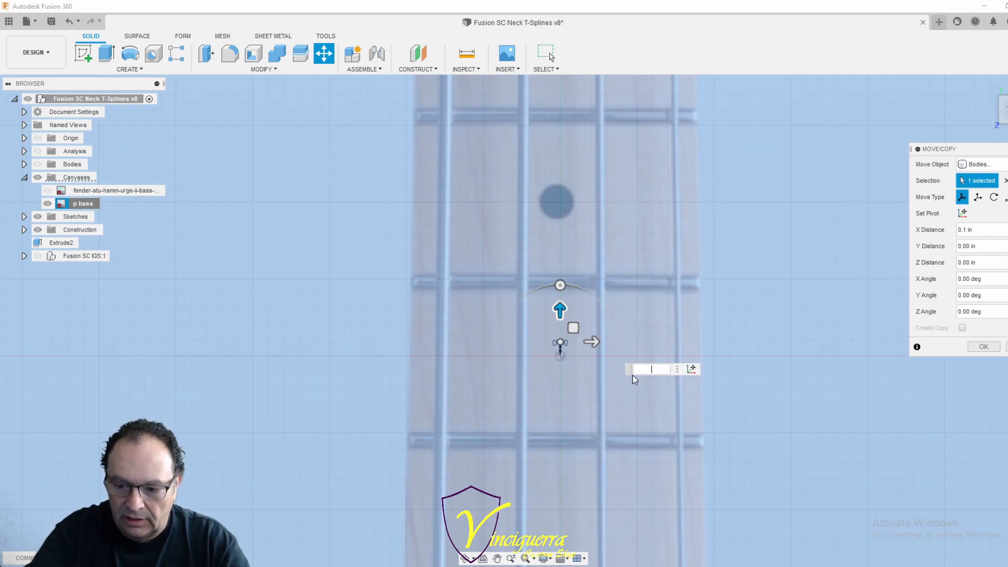
type("20.1")
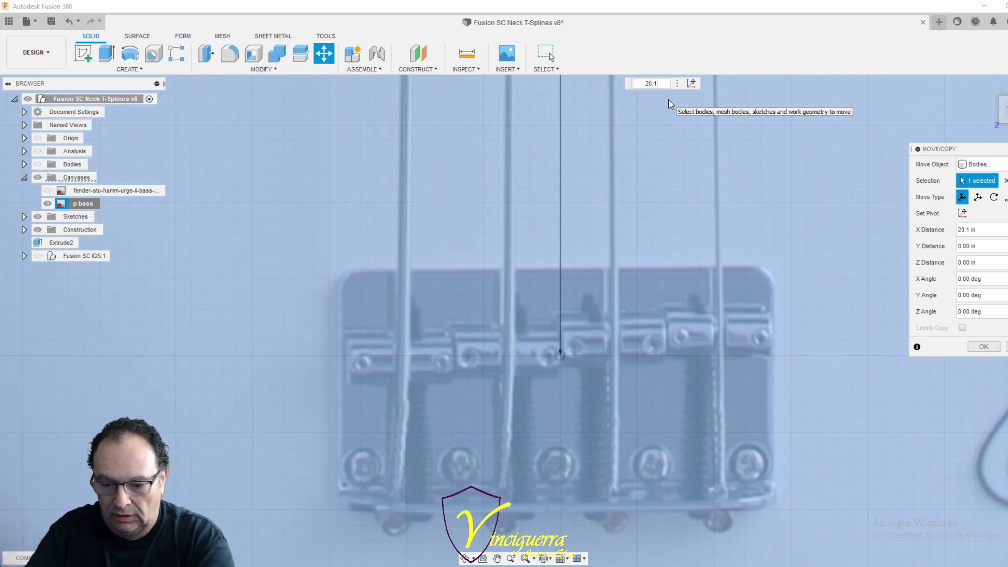
key("Return")
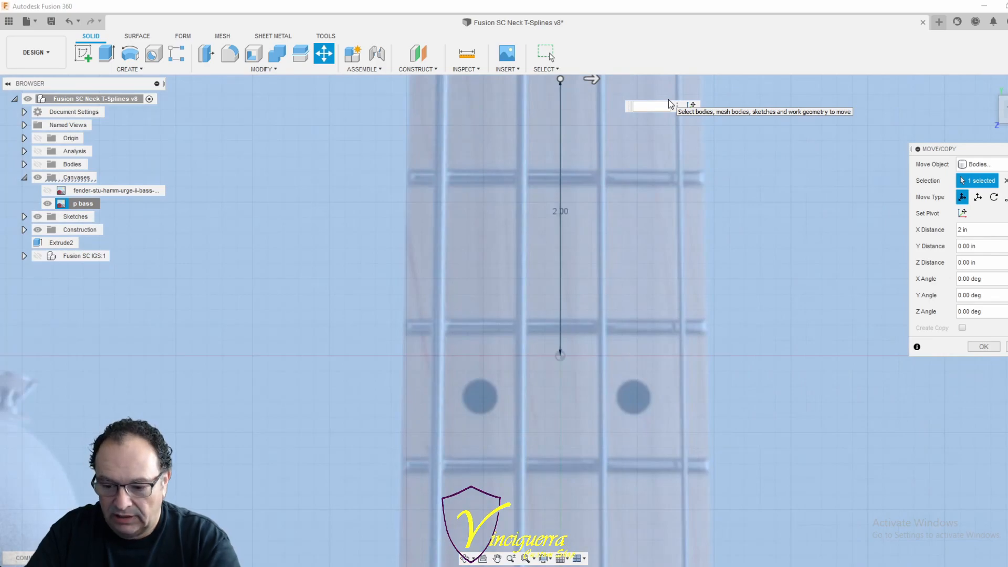
- Refine the canvas's X distance to 19.92 in so the bridge saddles line up with the origin, and apply the move
type("19")
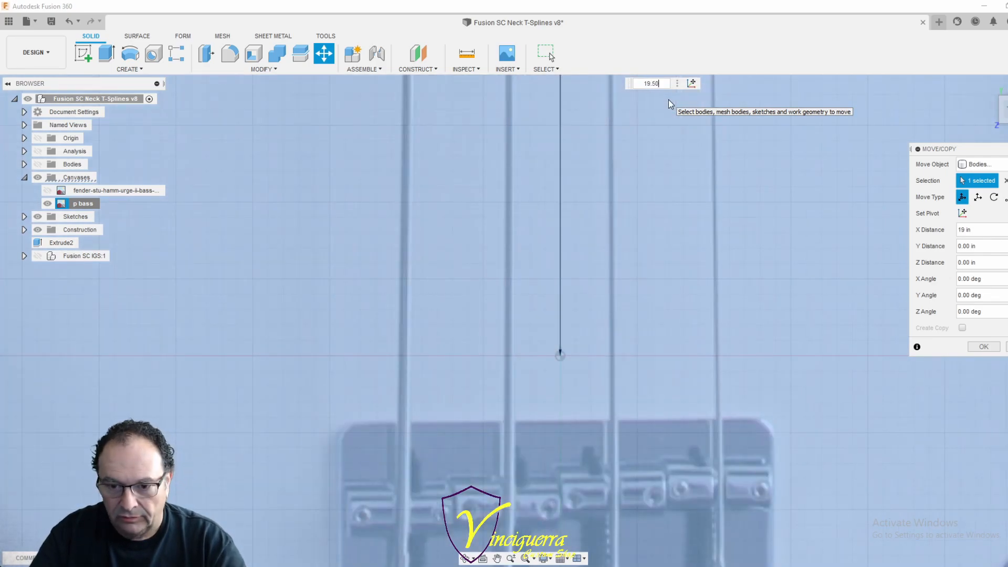
type(".50")
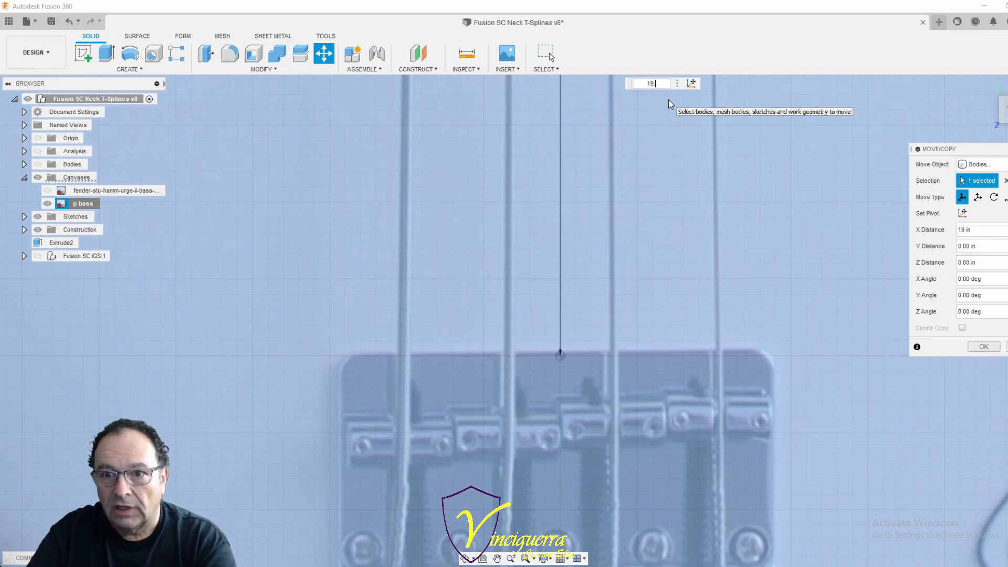
key("BackSpace")
type("80")
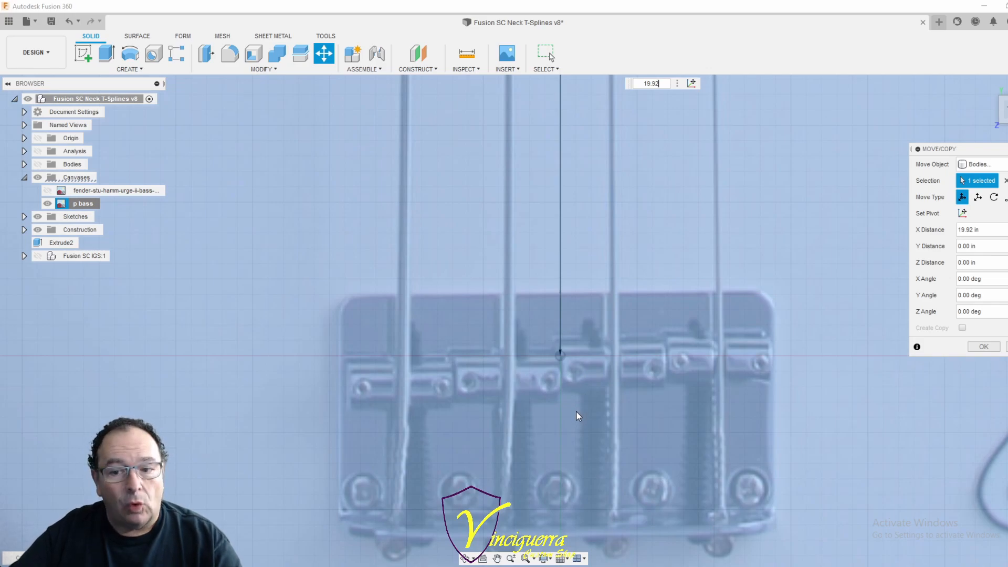
scroll(570, 417, "down", 7)
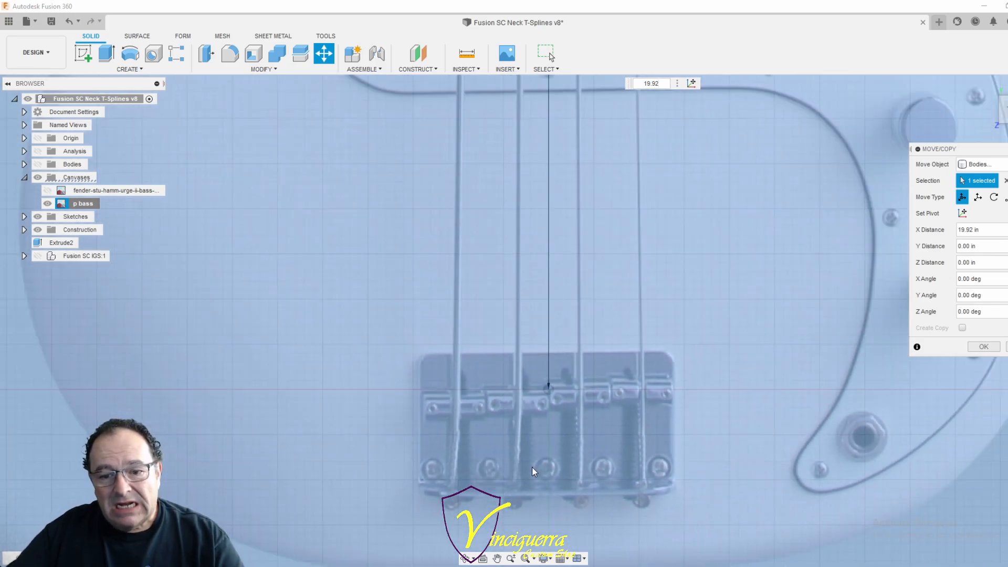
scroll(573, 507, "down", 6)
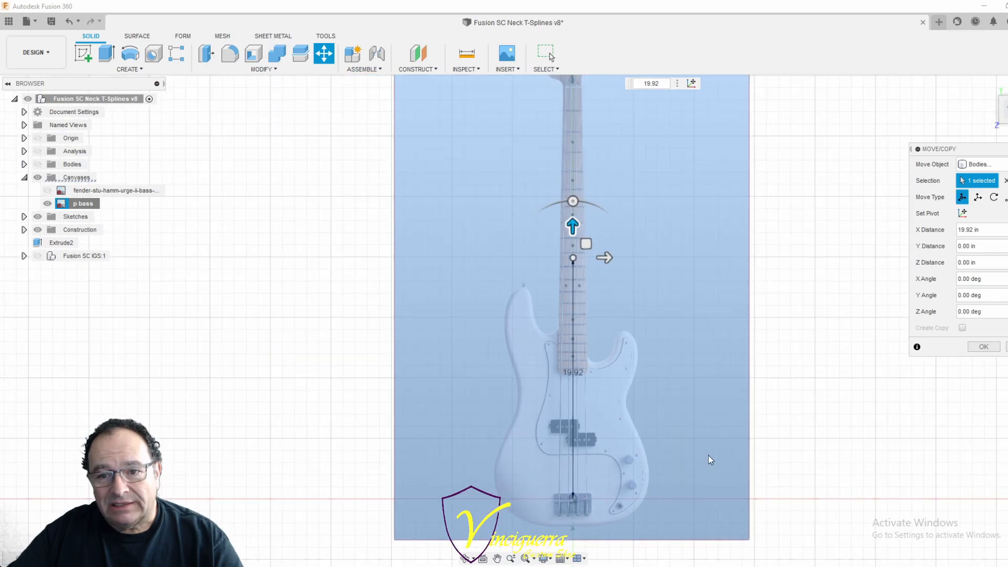
left_click(984, 347)
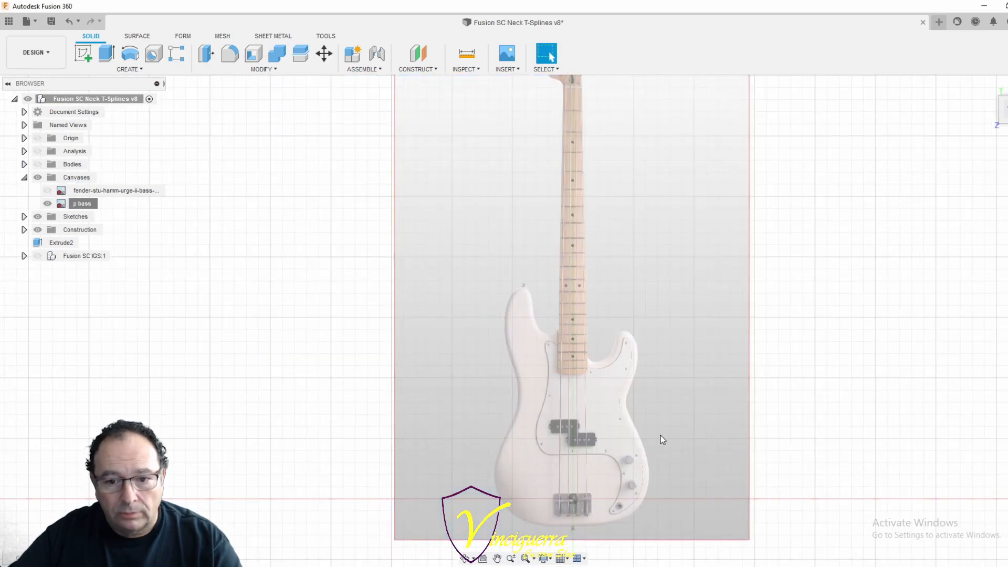
- Show the fender-stu-hamm-urge canvas over the p bass canvas and compare the two basses' pickup positions
scroll(585, 457, "up", 4)
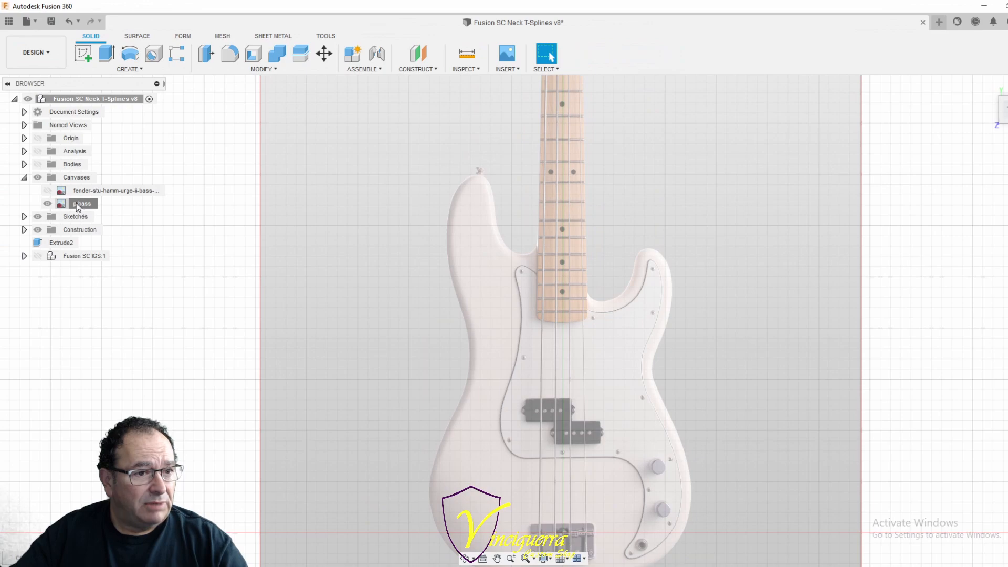
left_click(48, 192)
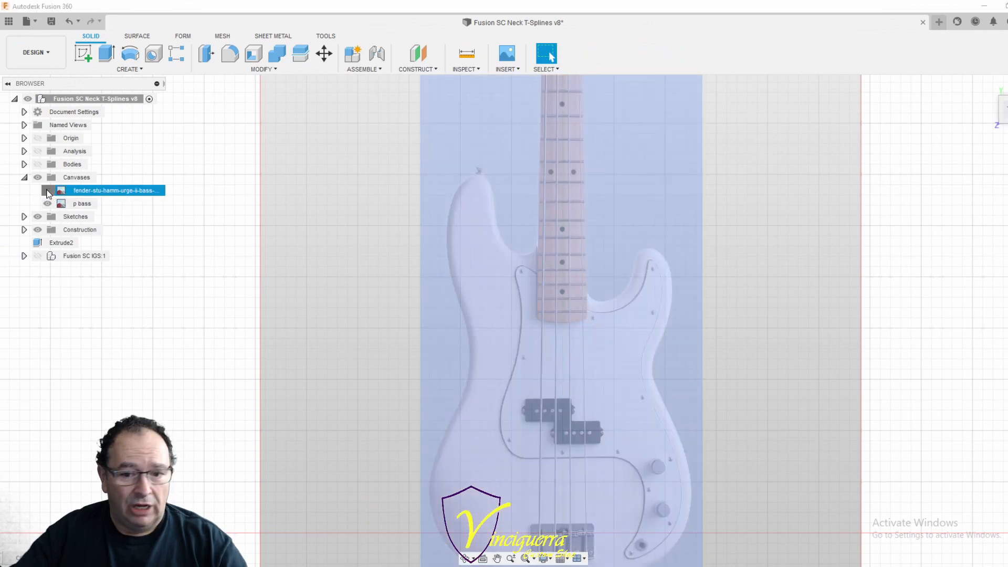
left_click(48, 191)
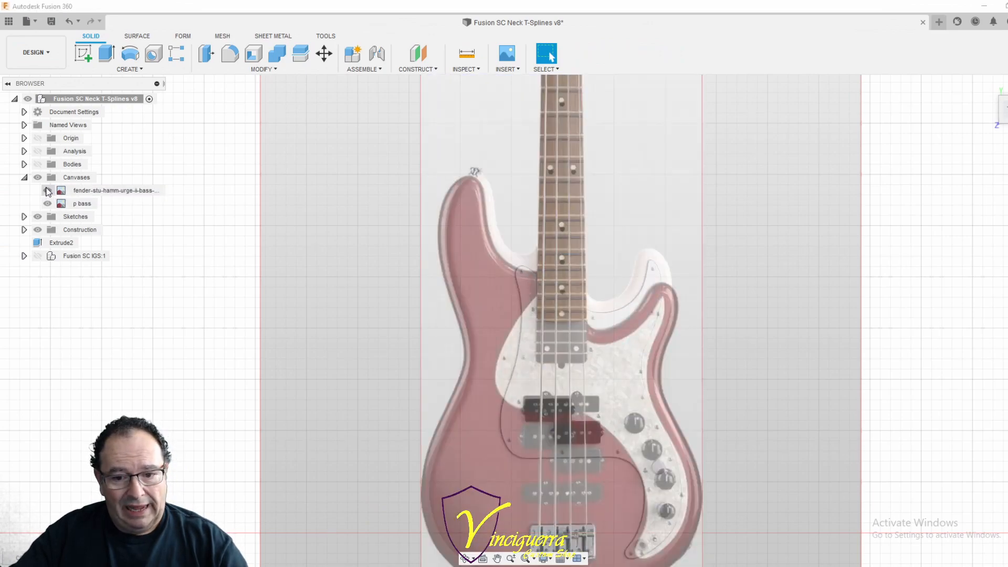
scroll(551, 517, "up", 6)
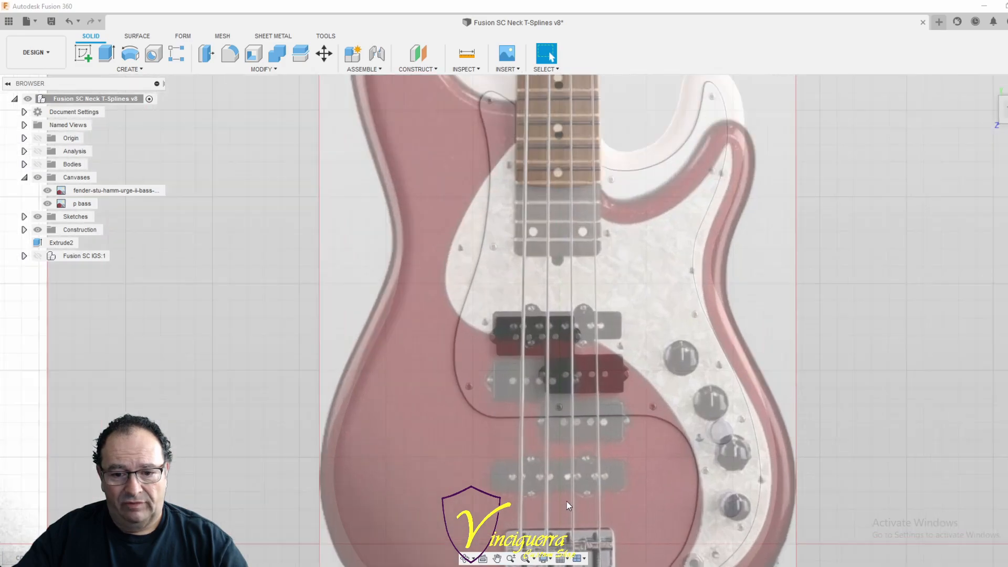
scroll(566, 502, "up", 2)
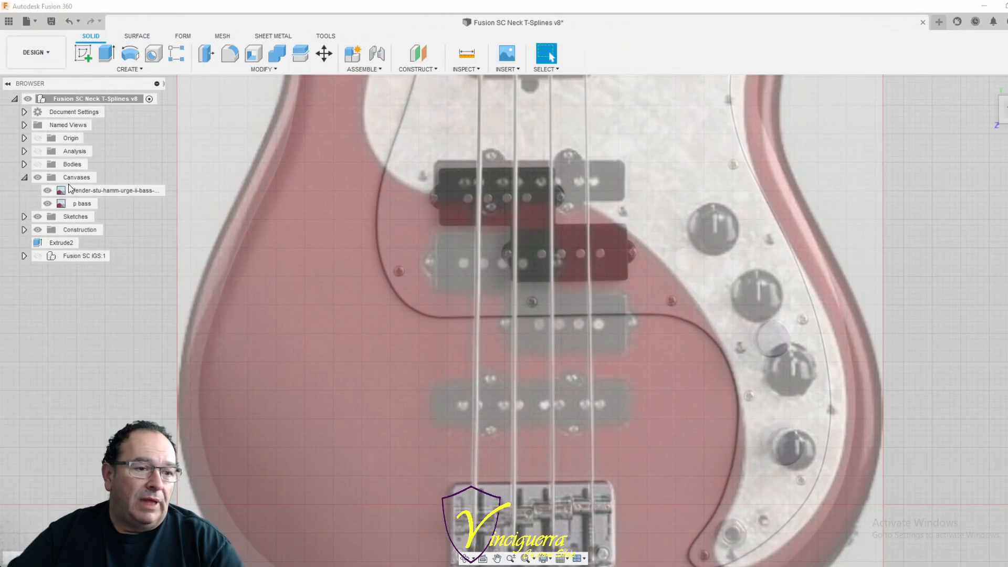
- Hide the p bass canvas and start a new sketch on the origin plane parallel to the remaining canvas
left_click(48, 206)
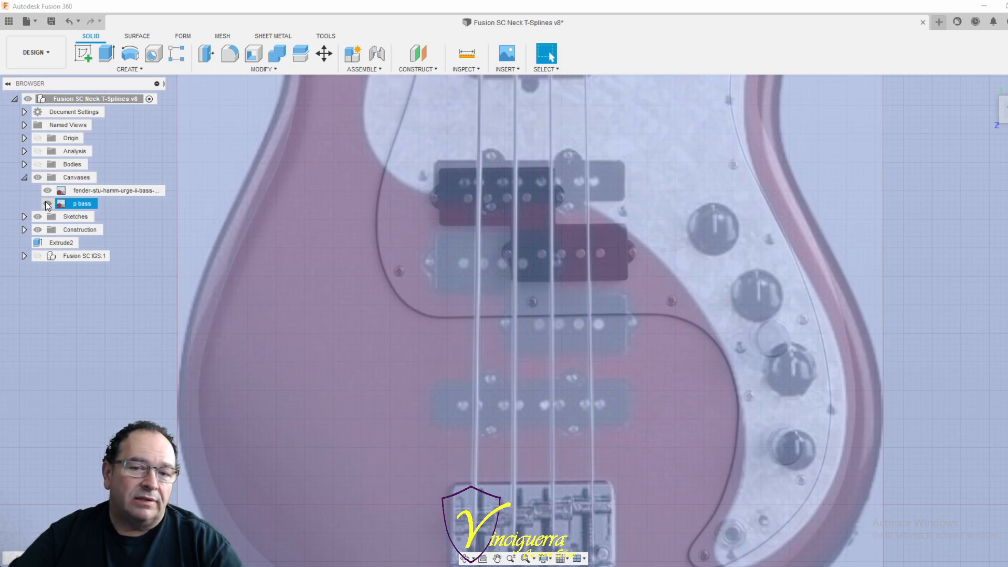
left_click(47, 203)
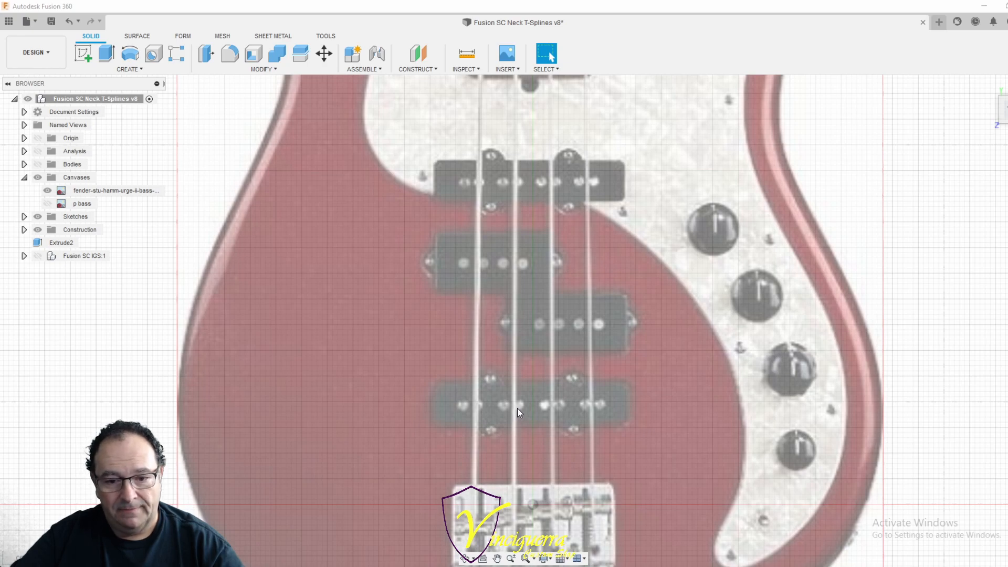
left_click(140, 70)
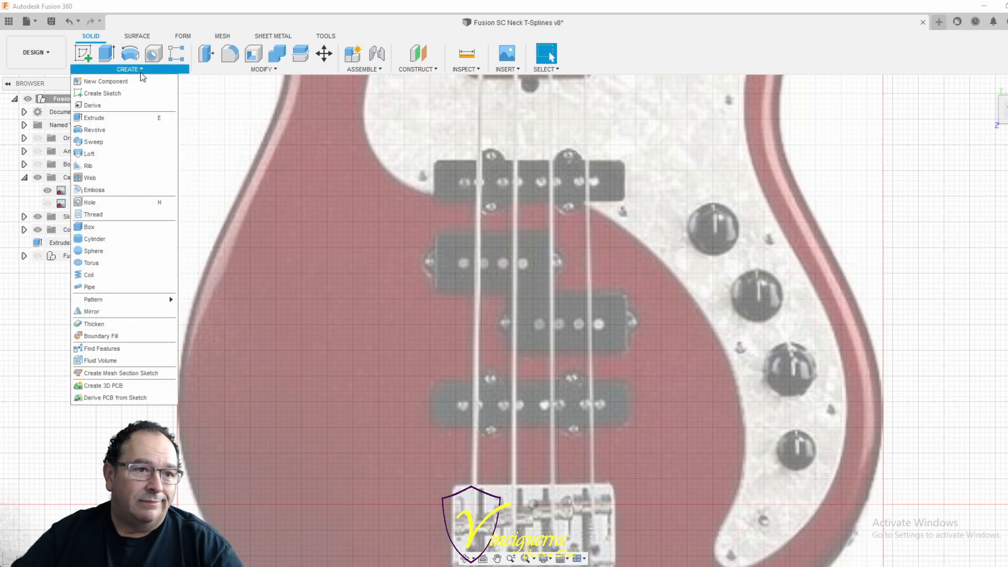
left_click(87, 55)
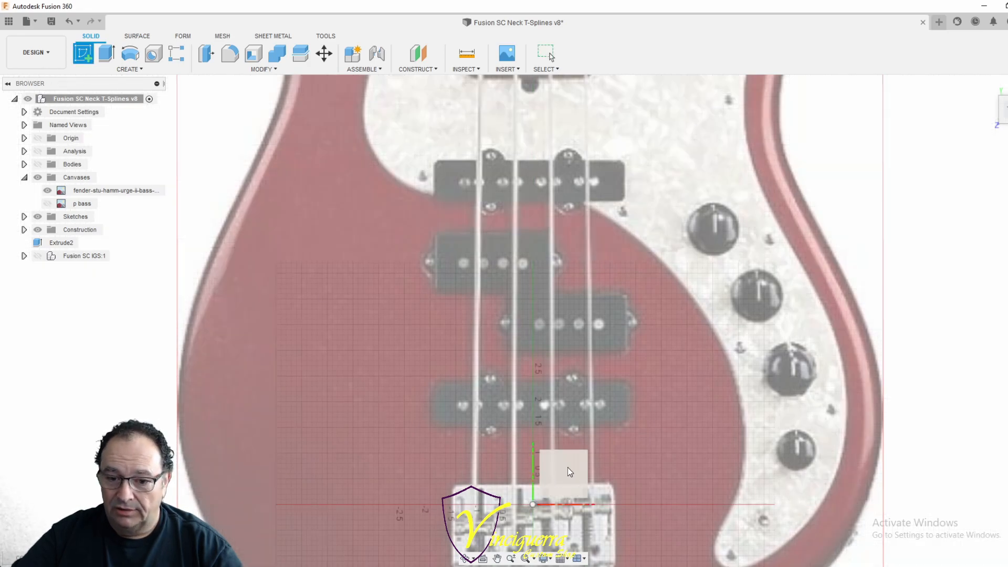
left_click(568, 467)
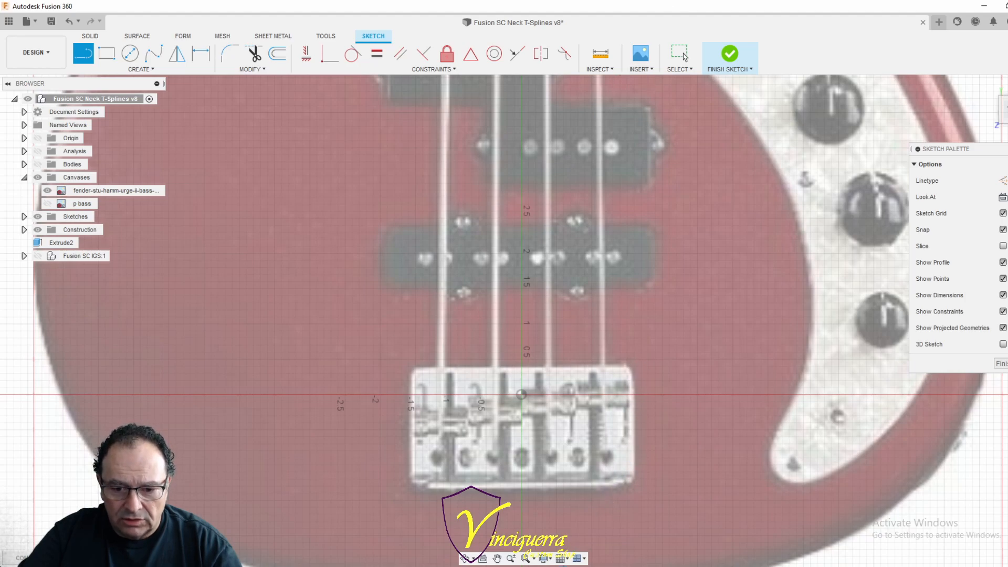
- Draw connected lines along the bridge pickup's pole pieces about 1.9 in from the origin, up to the lower split-coil half, and across its poles
left_click(546, 559)
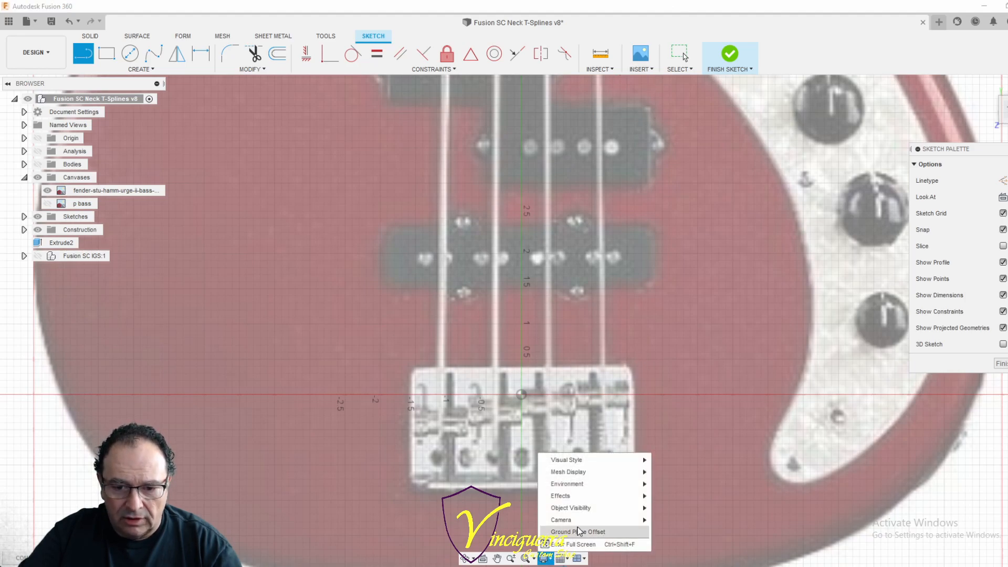
left_click(562, 559)
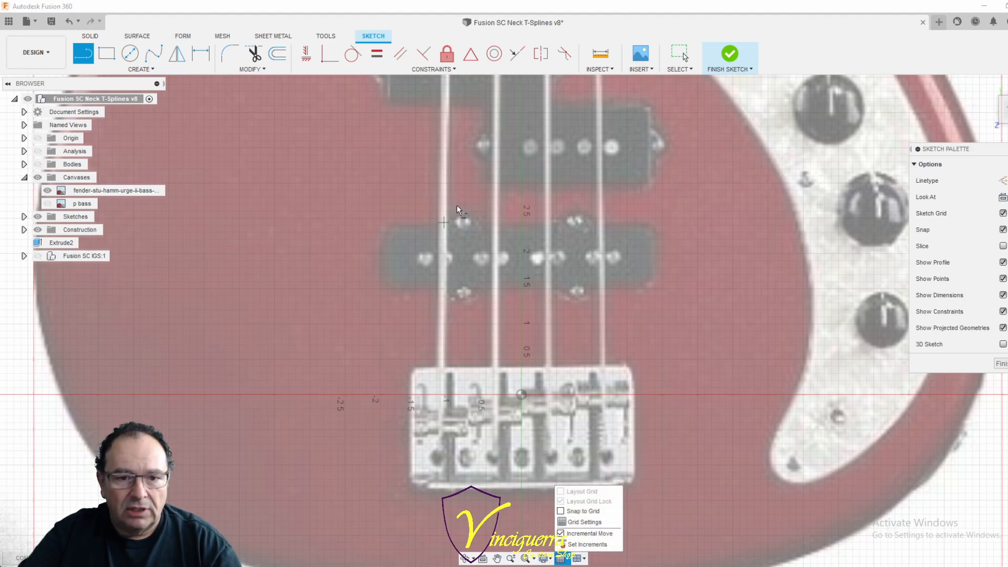
left_click(425, 259)
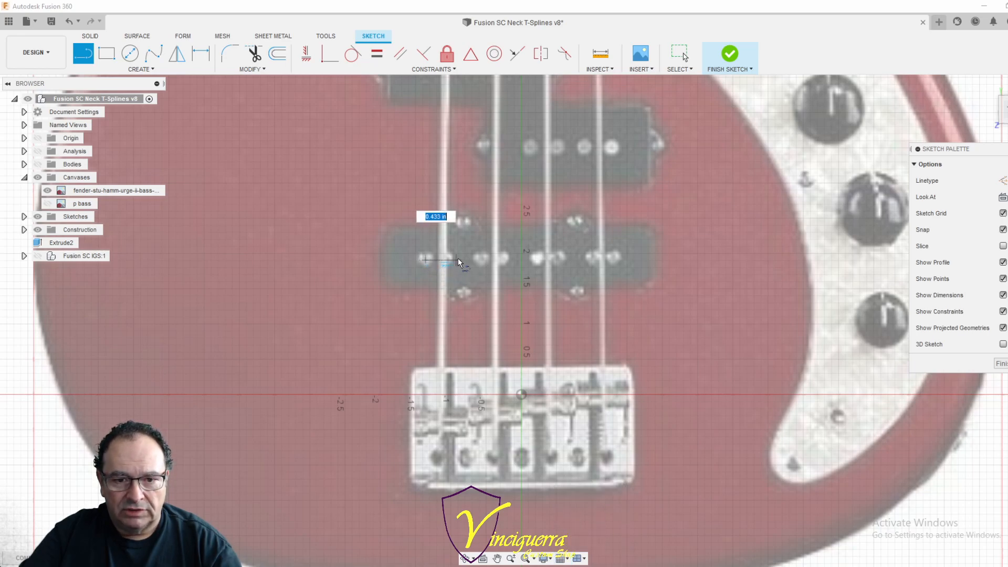
left_click(612, 258)
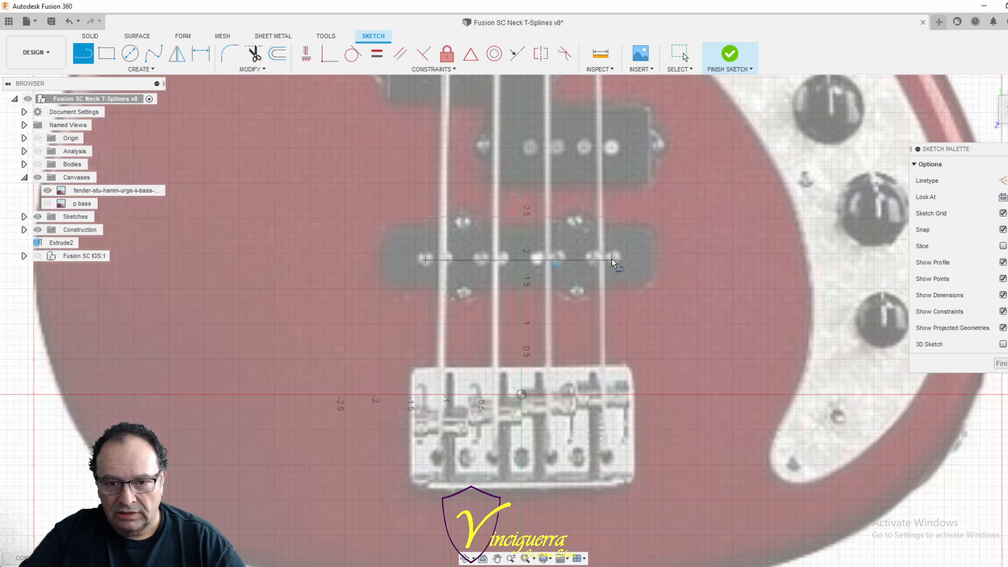
left_click(612, 148)
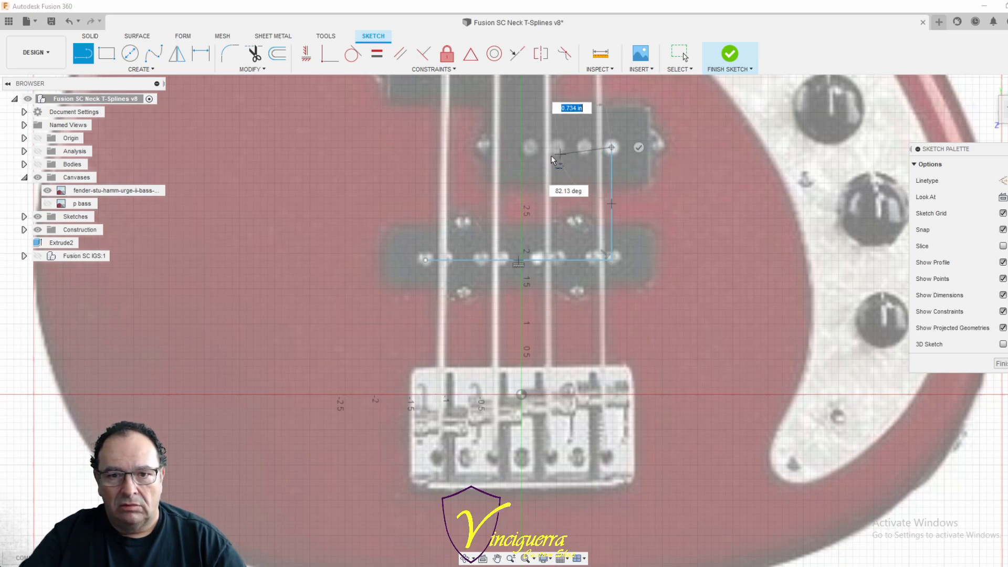
left_click(485, 152)
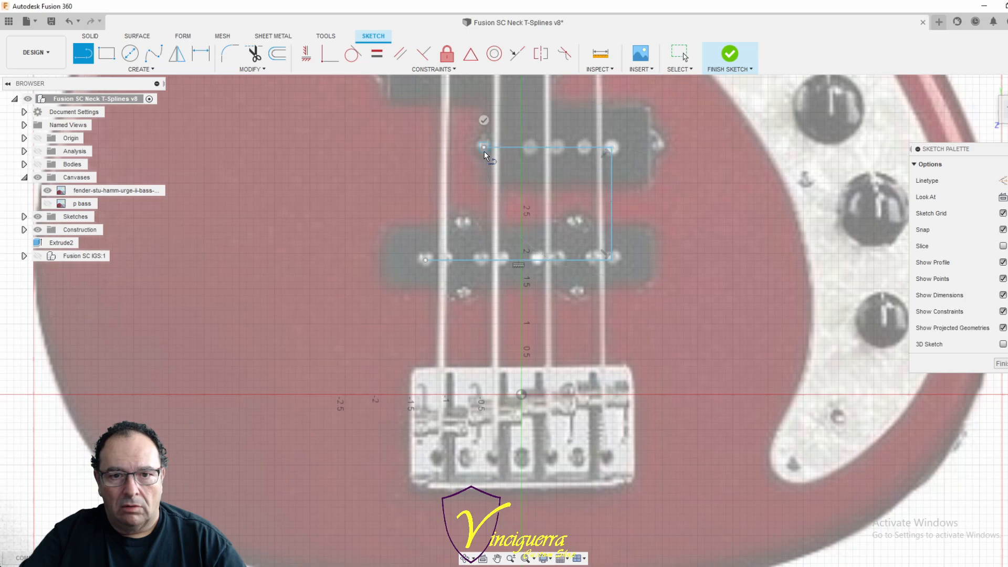
- Continue the line chain to the nearest pole of the upper split-coil half, extend it horizontally across its four poles, and end the chain
scroll(482, 179, "down", 3)
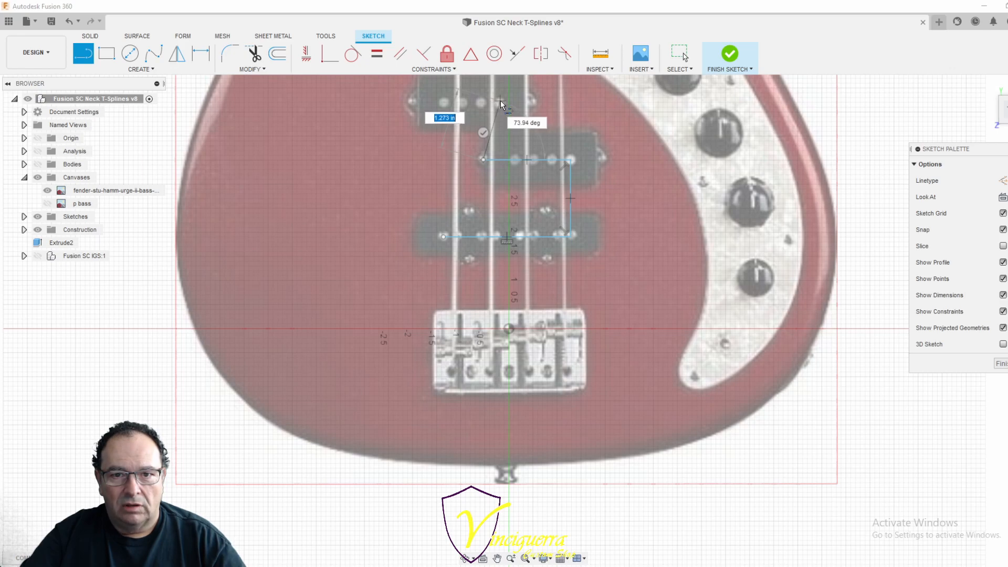
scroll(496, 105, "down", 1)
scroll(494, 110, "up", 4)
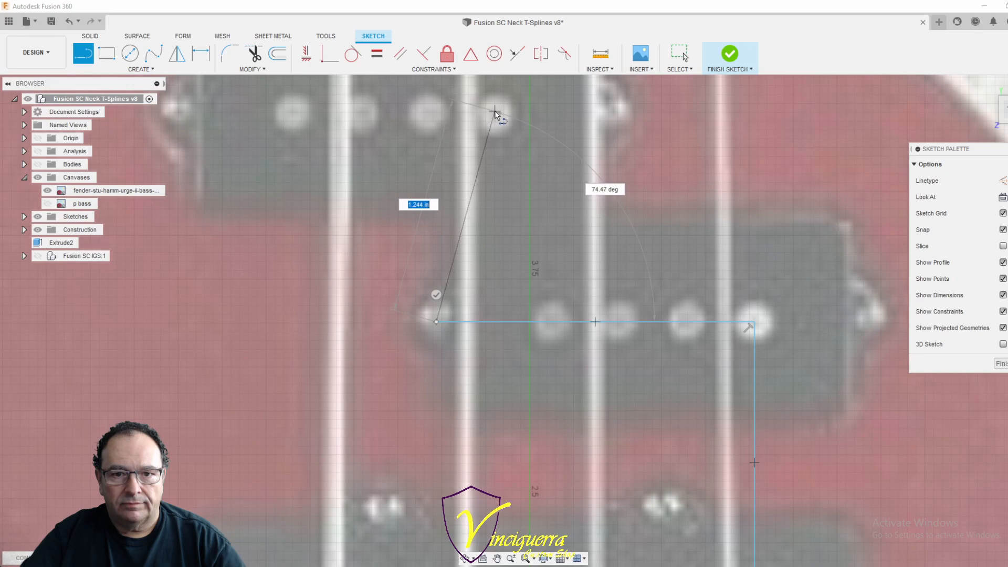
left_click(495, 111)
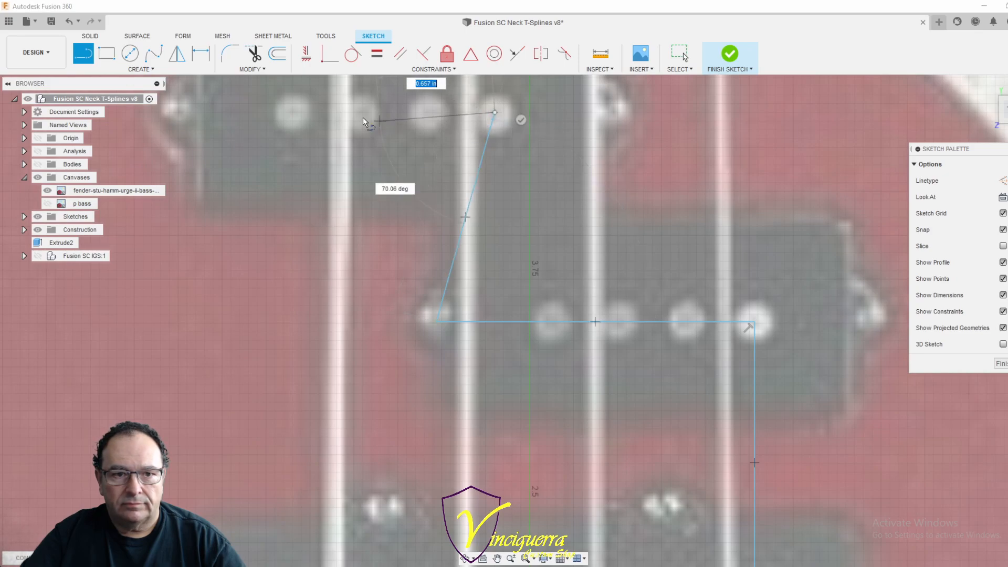
left_click(293, 112)
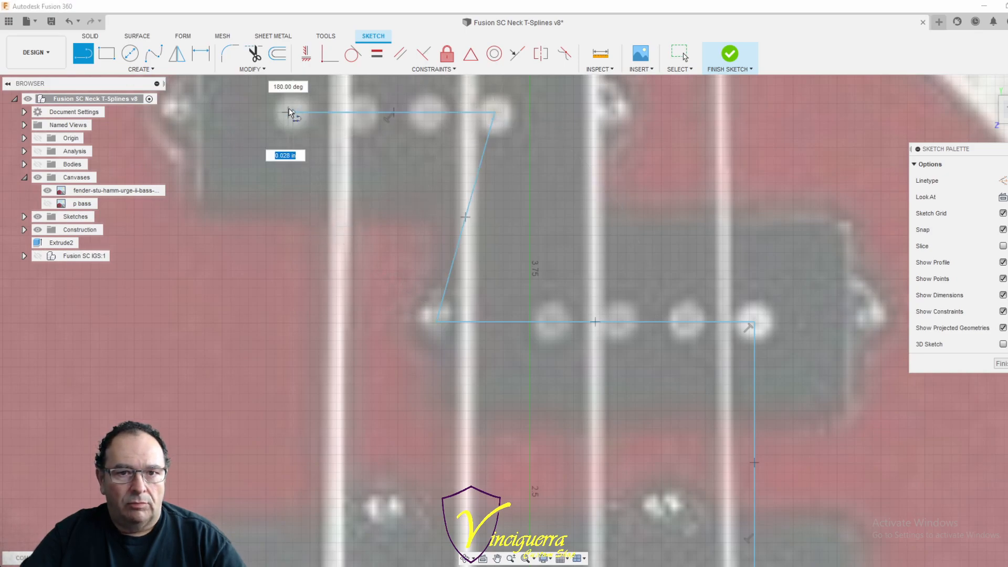
right_click(210, 142)
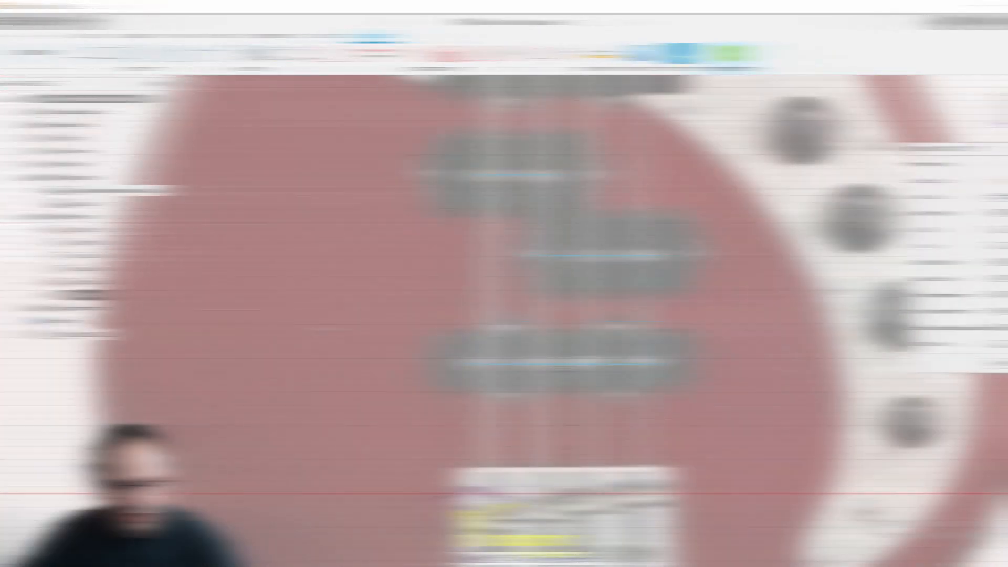
- Dimension the vertical distance from the origin to the bridge pickup's centre line
key("d")
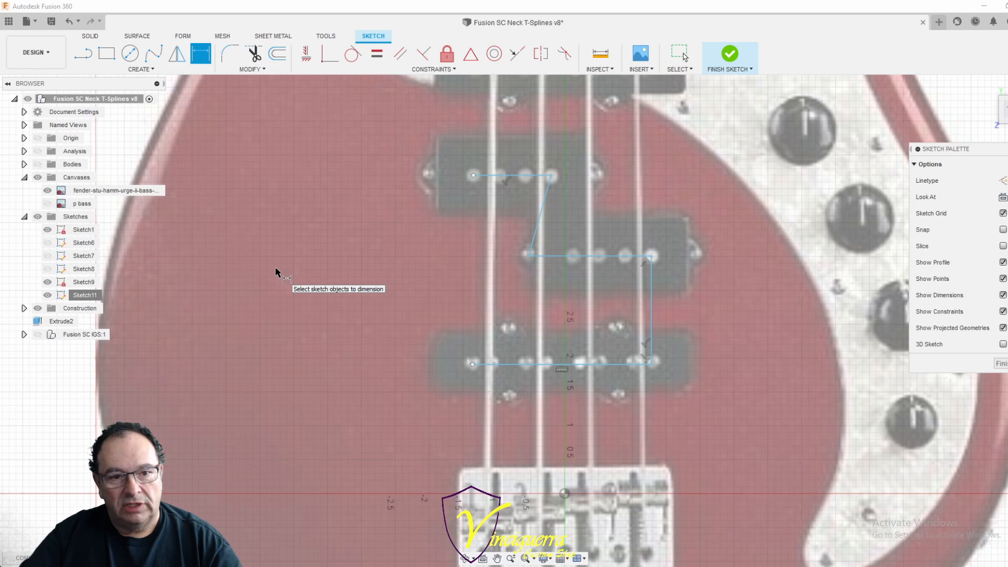
left_click(565, 495)
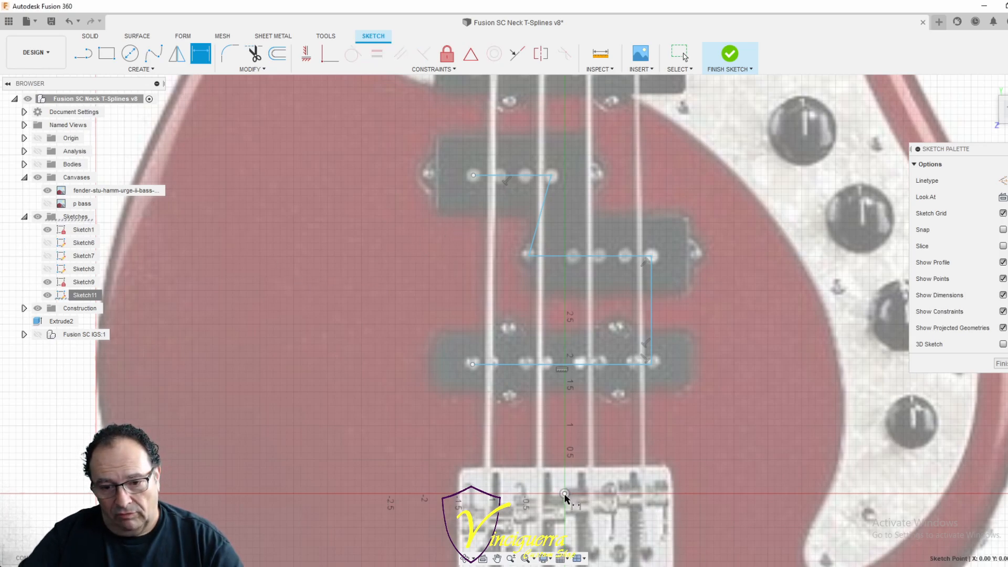
left_click(561, 366)
left_click(534, 433)
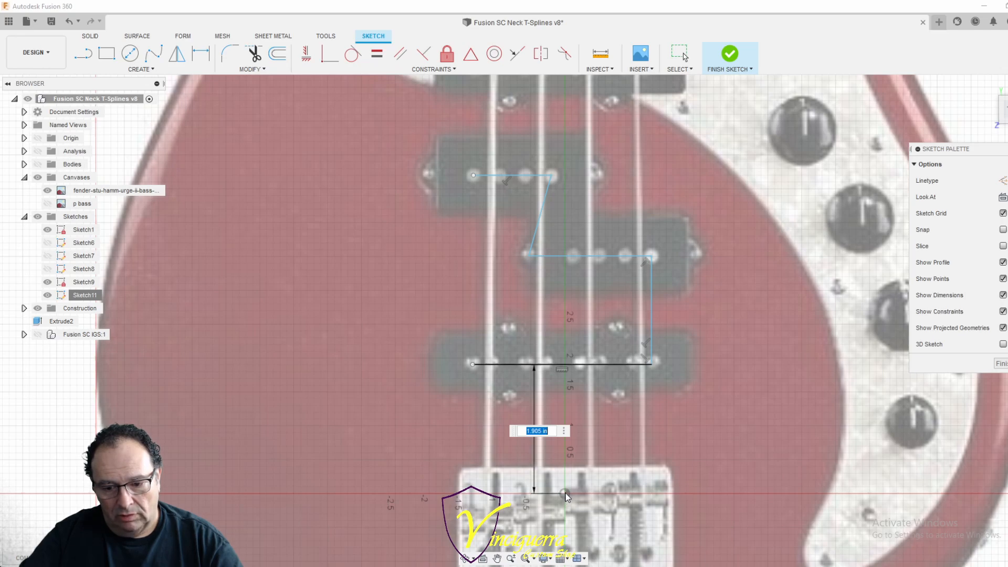
key("Return")
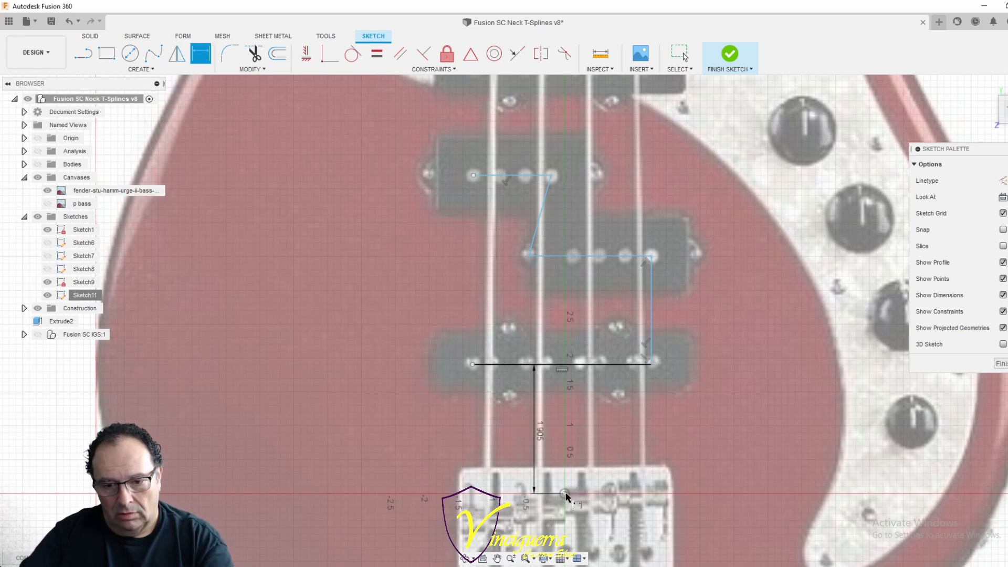
- Dimension the vertical distance from the origin to the line through the lower split-coil half
left_click(564, 494)
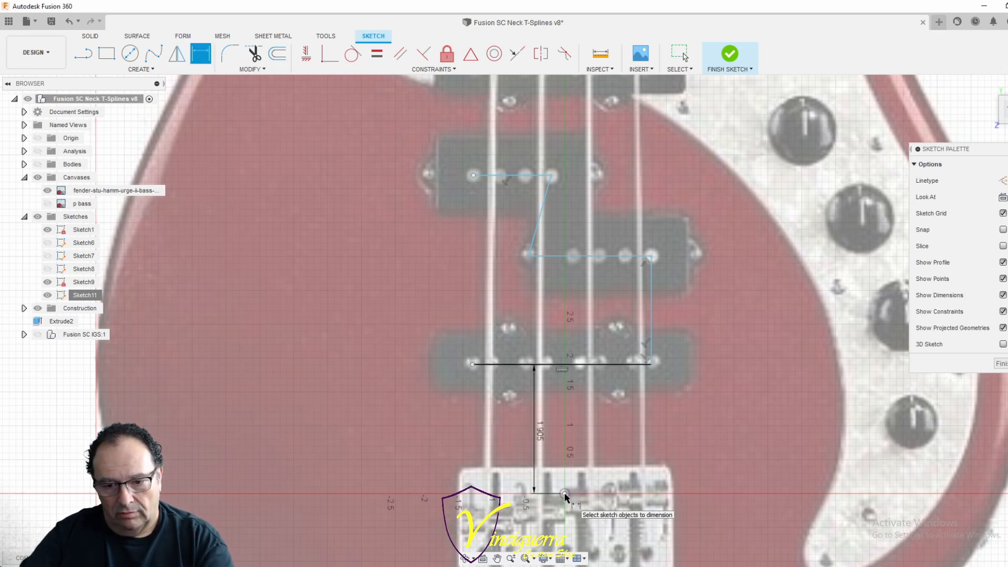
left_click(568, 257)
left_click(587, 314)
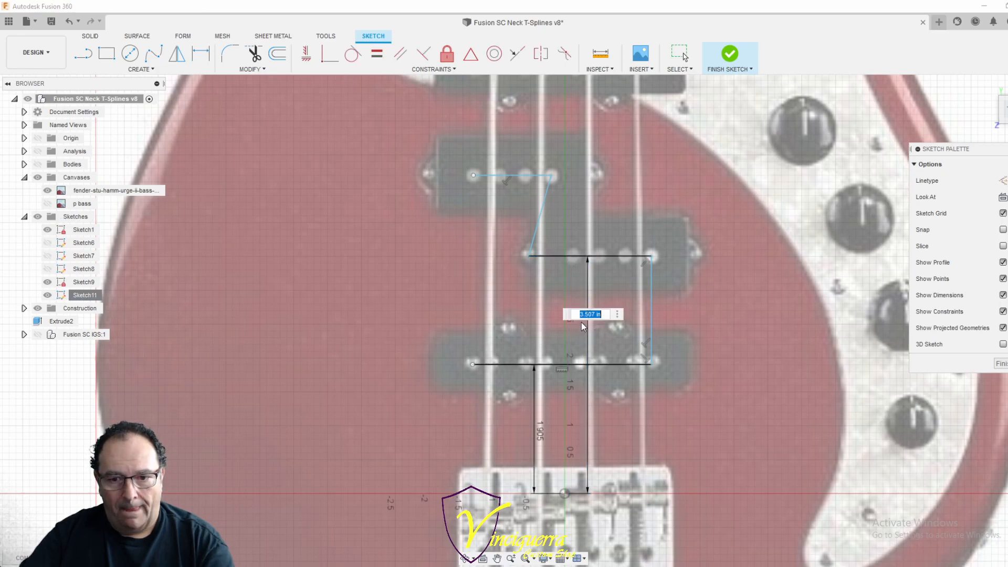
key("Return")
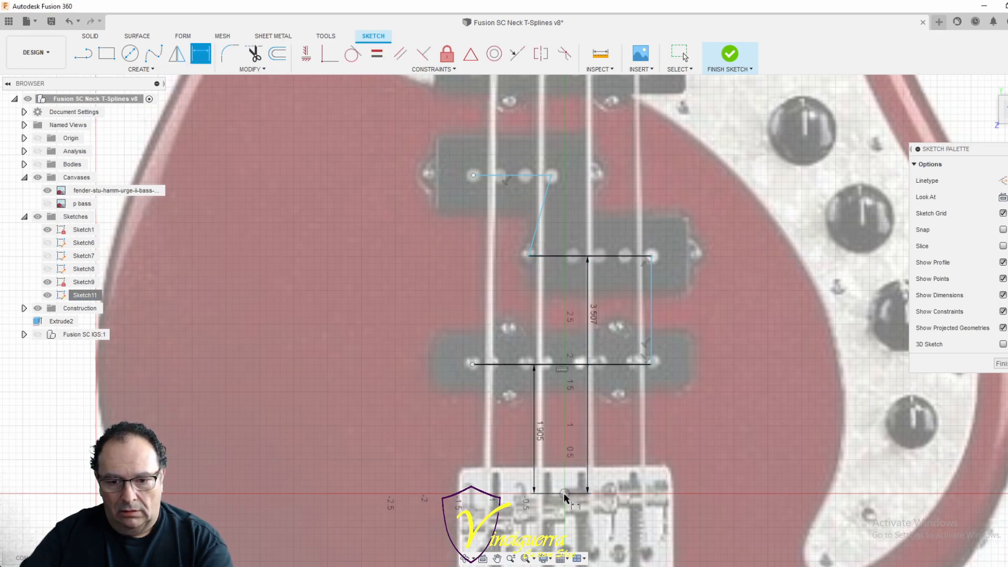
- Dimension the vertical distance from the origin to the line through the upper split-coil half
left_click(565, 494)
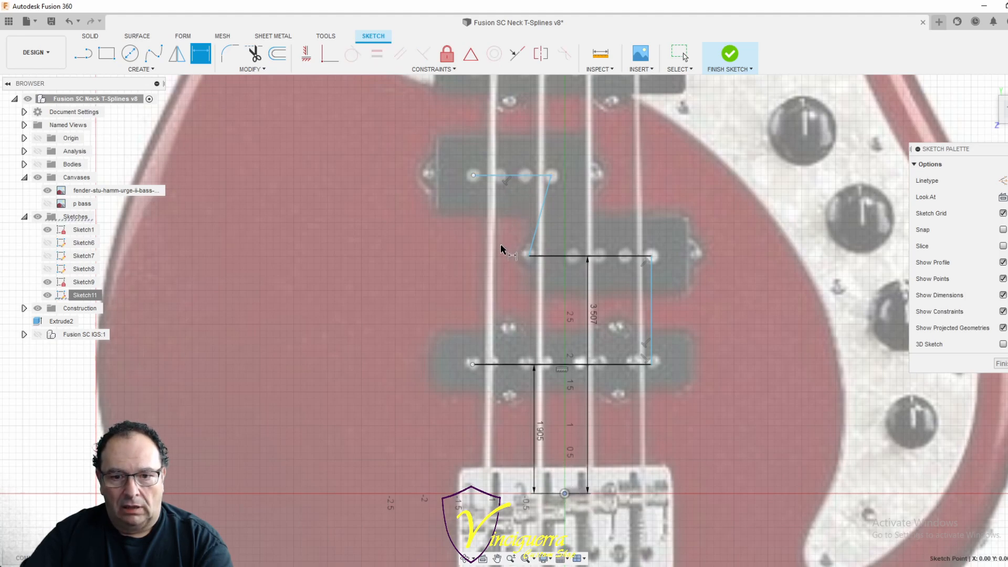
left_click(522, 177)
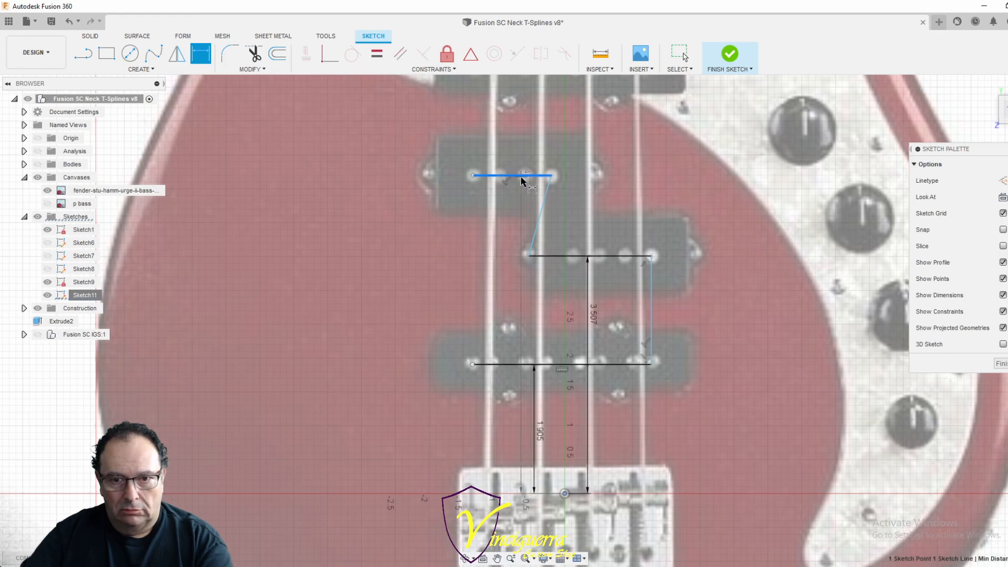
left_click(505, 283)
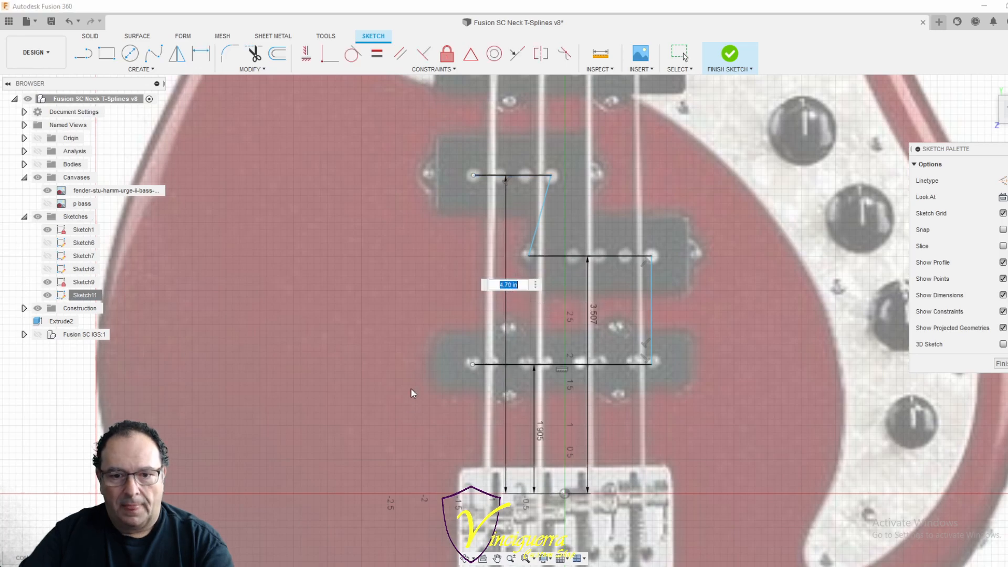
key("Return")
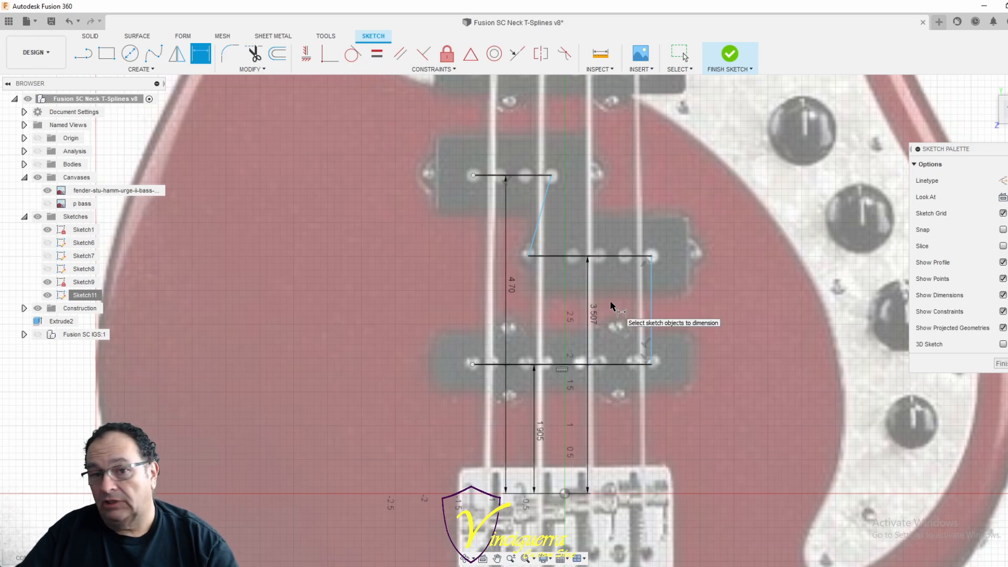
- Draw a separate horizontal line through the first to last pole pieces of the pickup nearest the neck
scroll(677, 473, "down", 2)
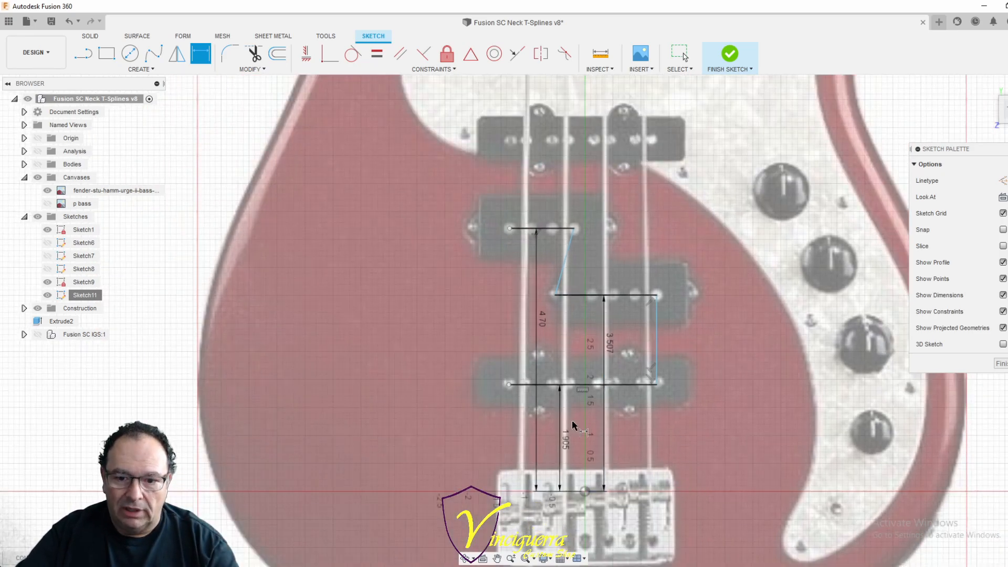
left_click(585, 492)
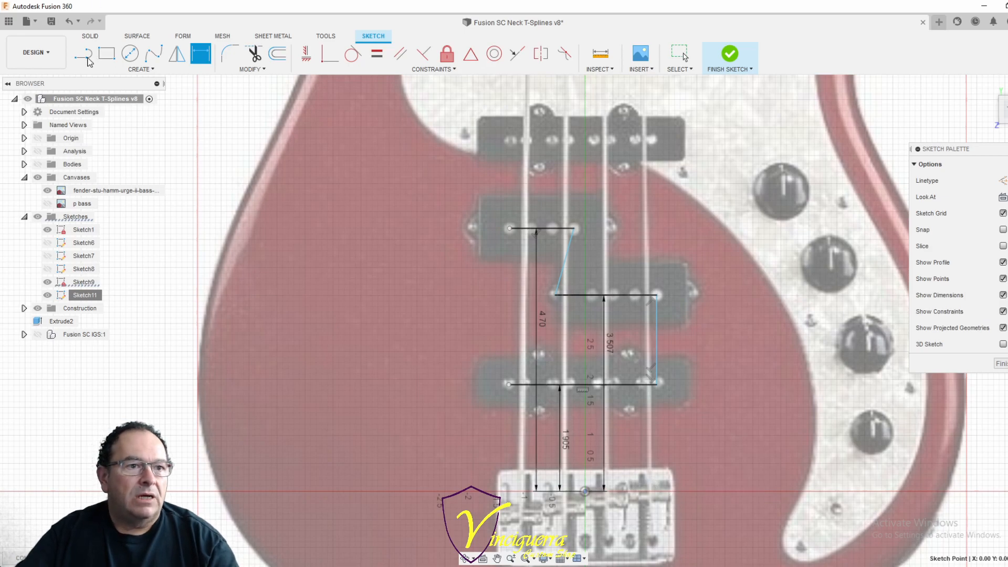
left_click(84, 55)
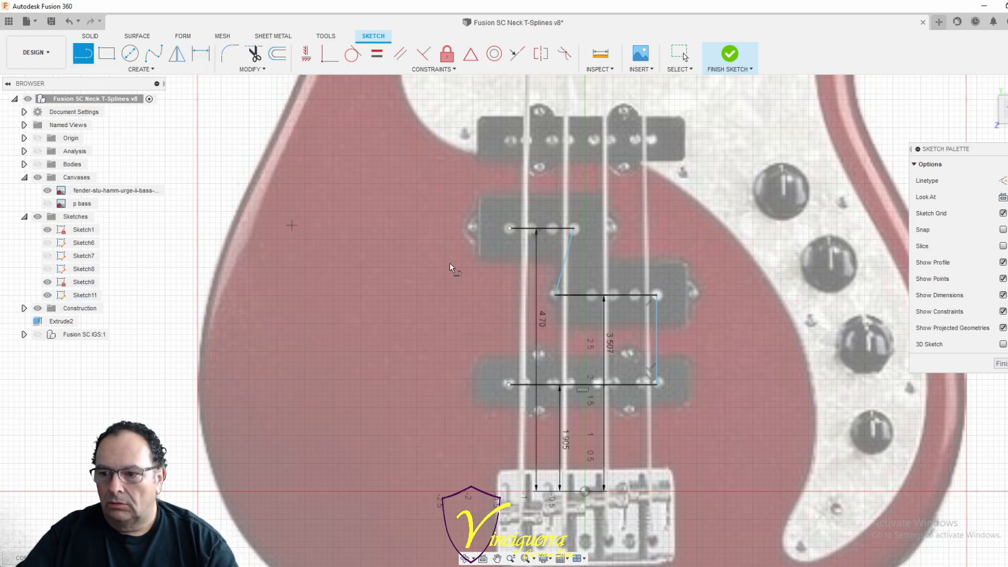
left_click(510, 141)
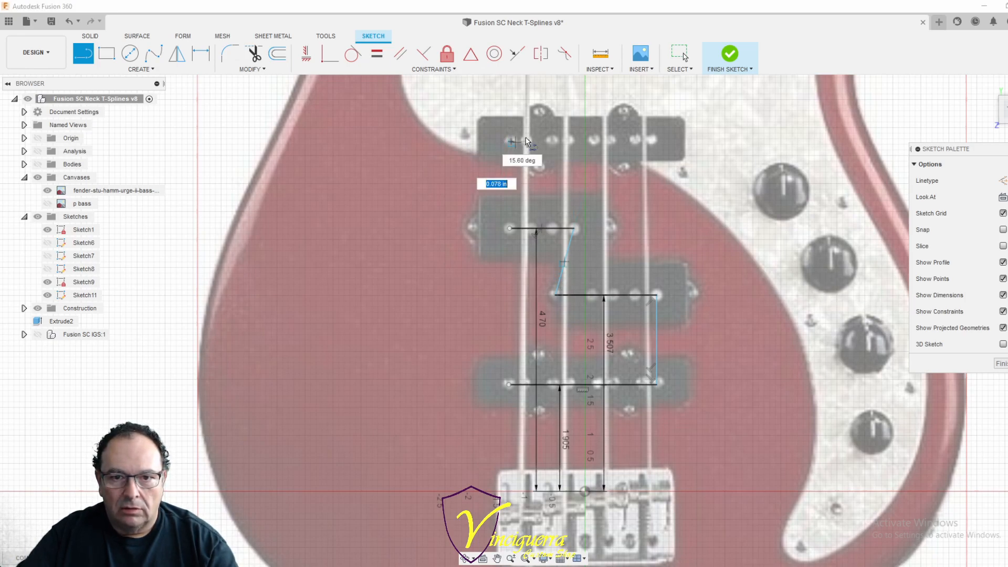
left_click(653, 141)
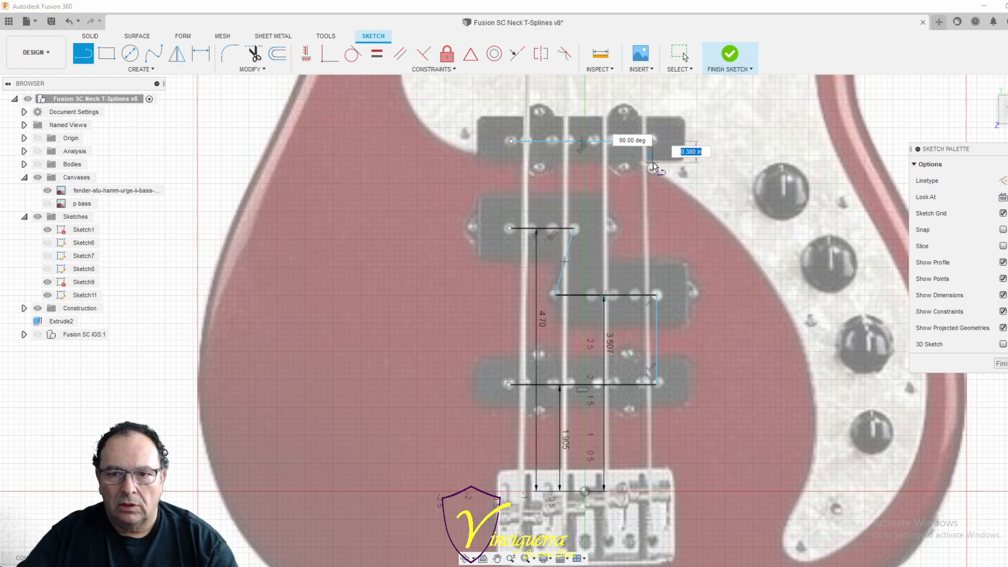
key("Escape")
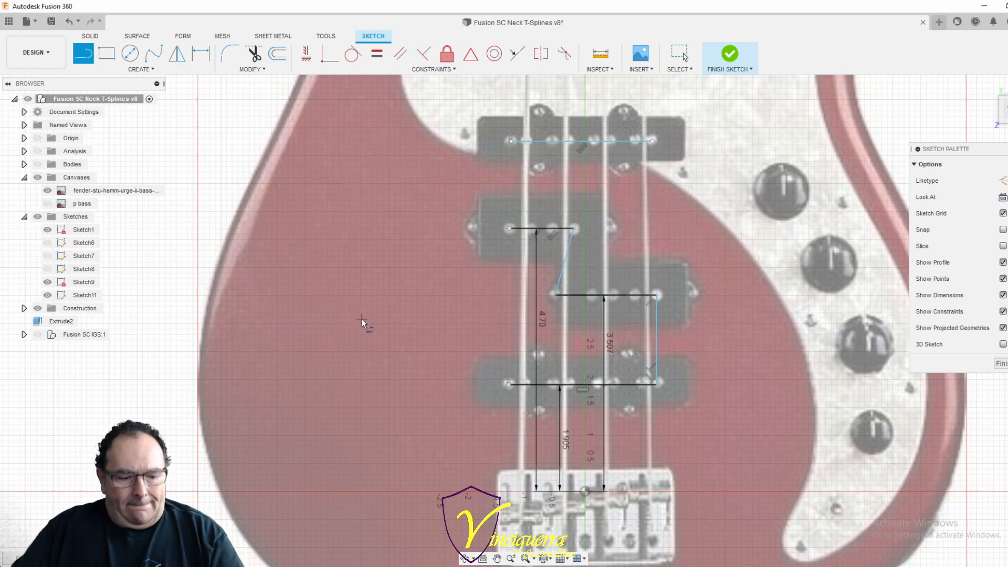
- Dimension the vertical distance from the origin to the neck-side pickup's line, and finish the sketch
key("d")
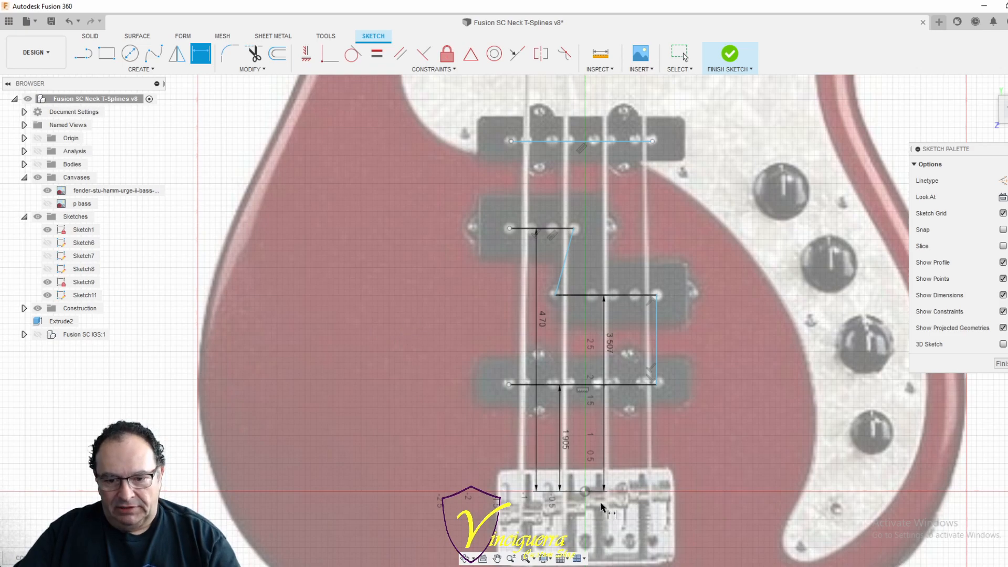
left_click(584, 492)
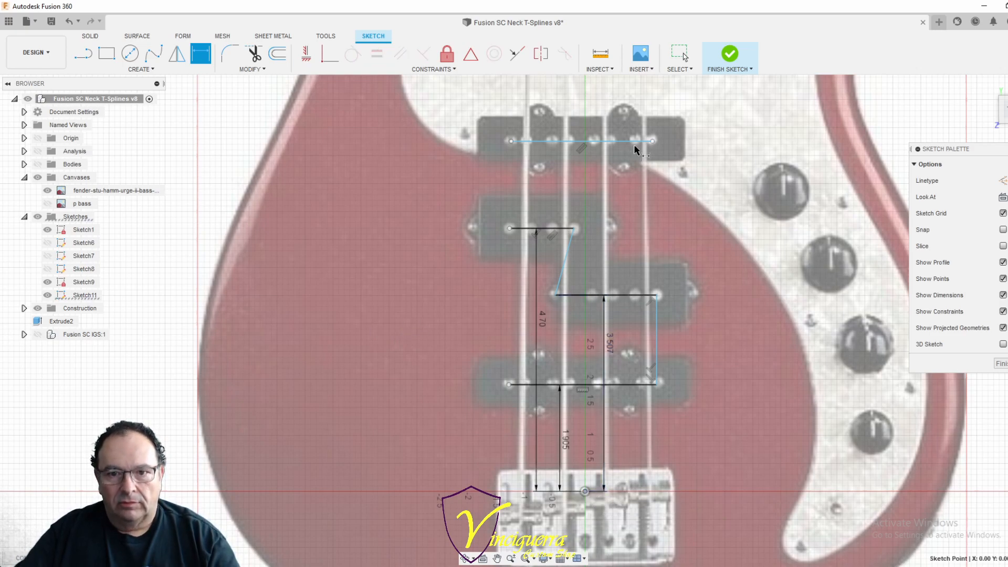
left_click(583, 141)
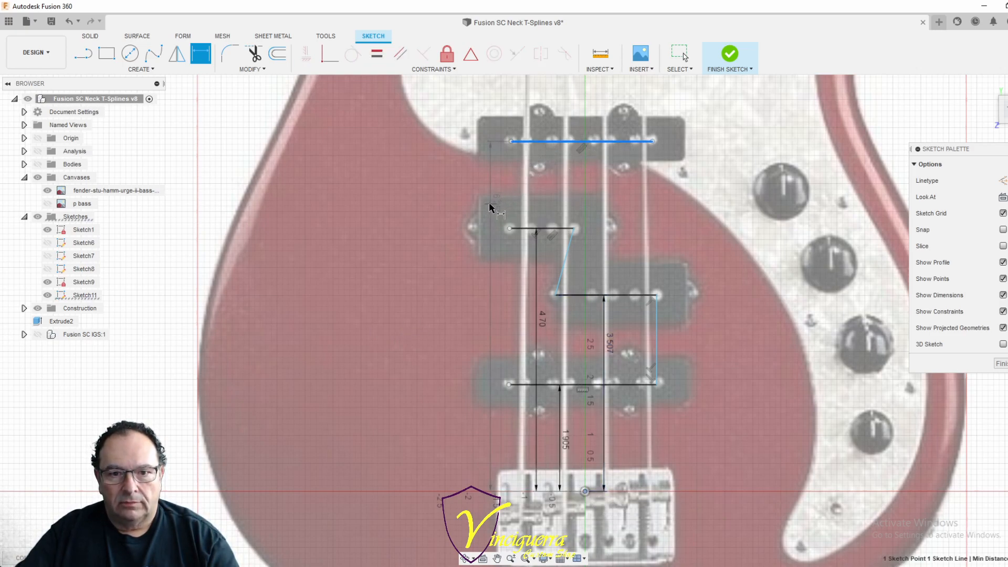
left_click(488, 206)
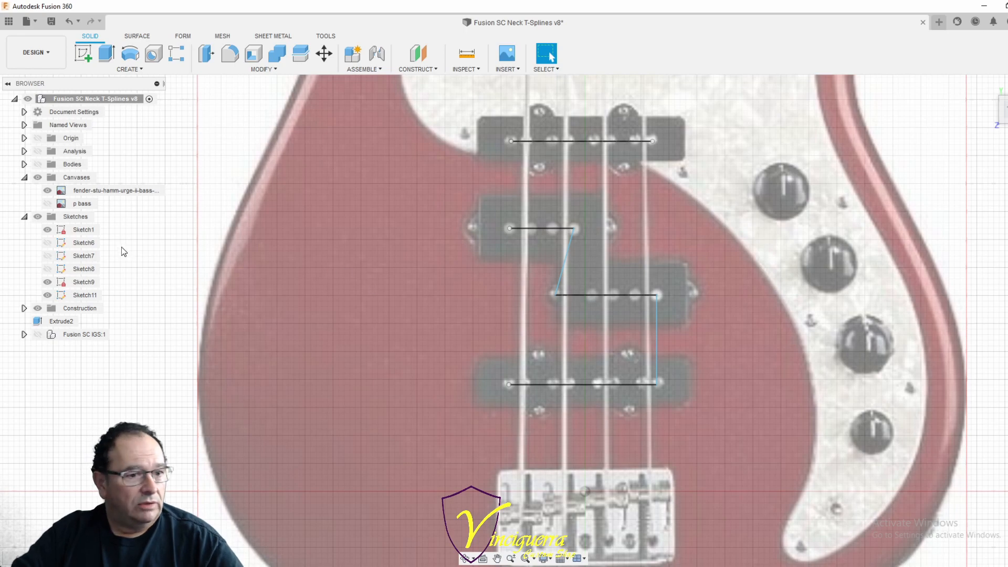
- Hide all canvases and collapse their folder, leaving the pickup position sketch displayed
left_click(38, 177)
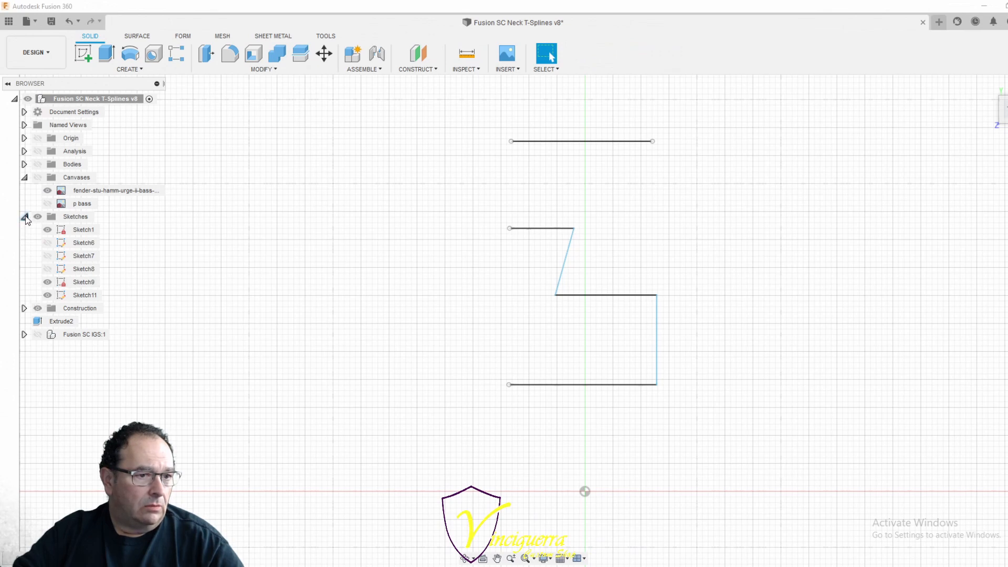
left_click(25, 178)
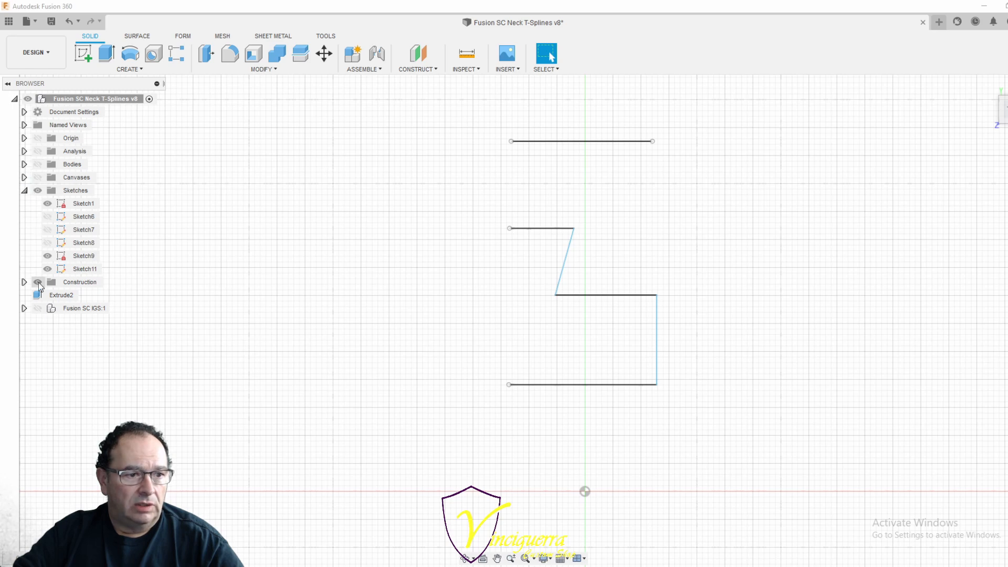
left_click(41, 309)
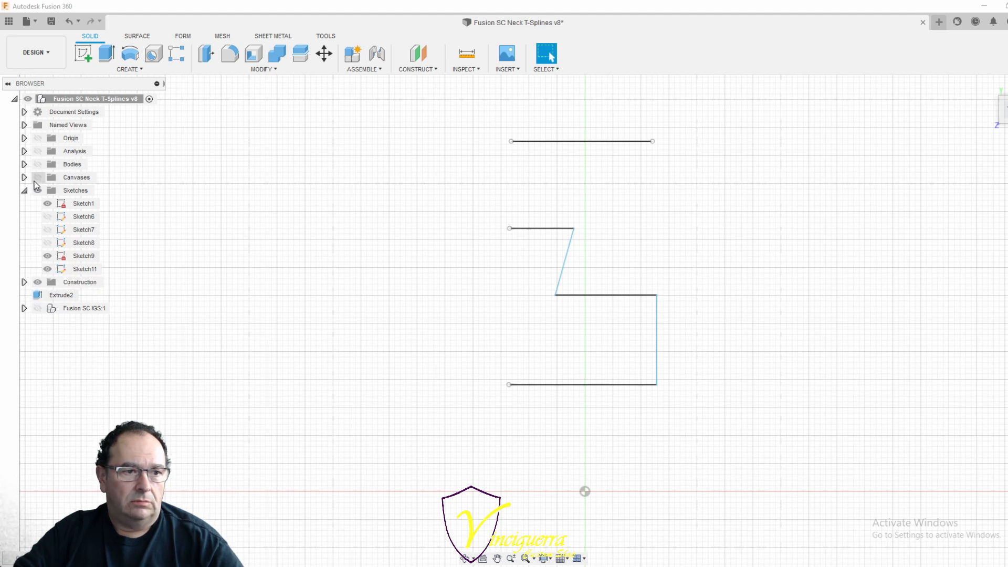
- Show the Fusion SC IGS component to compare its pickup cavities with the sketched pickup positions, and hide it again
left_click(37, 308)
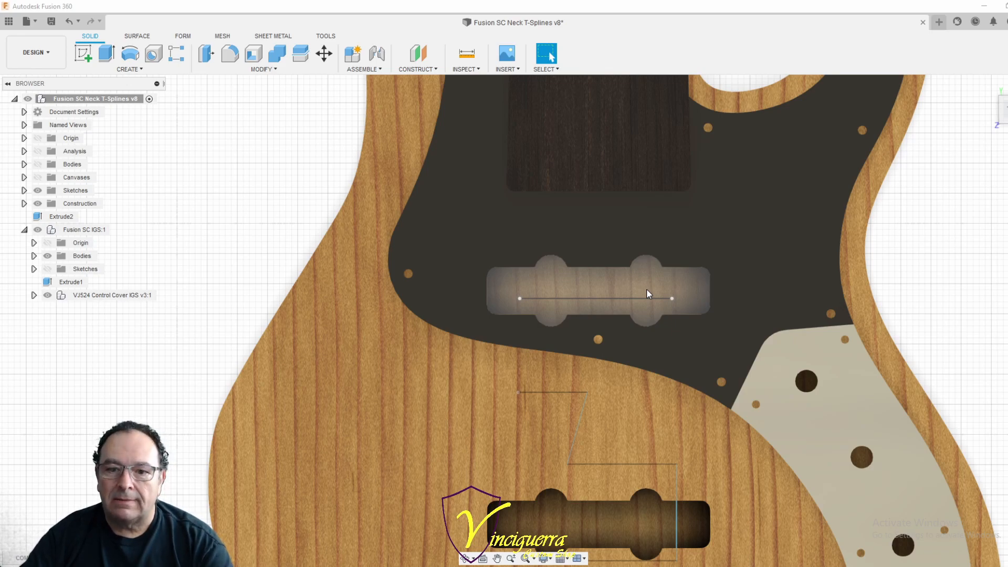
scroll(648, 297, "down", 5)
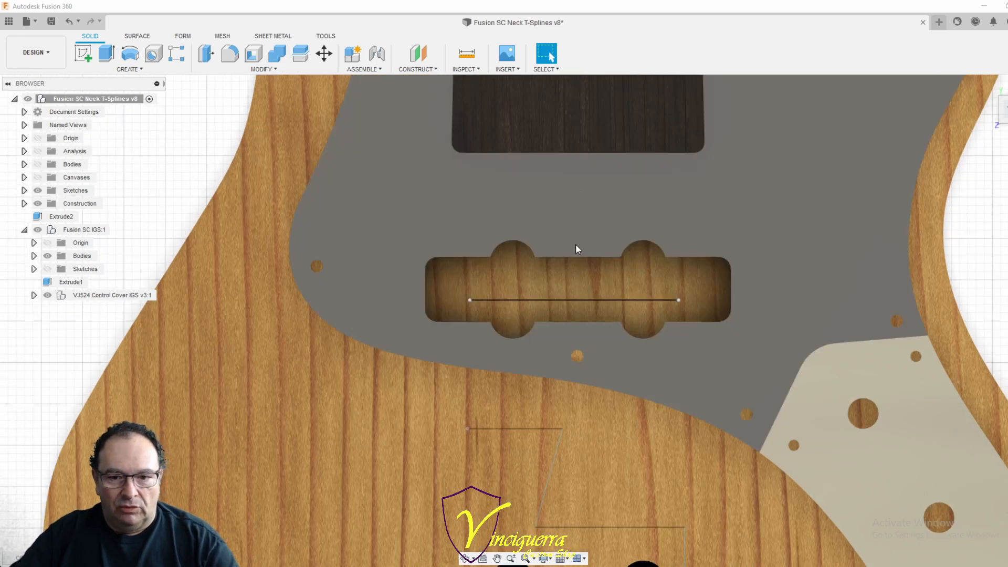
scroll(566, 302, "down", 5)
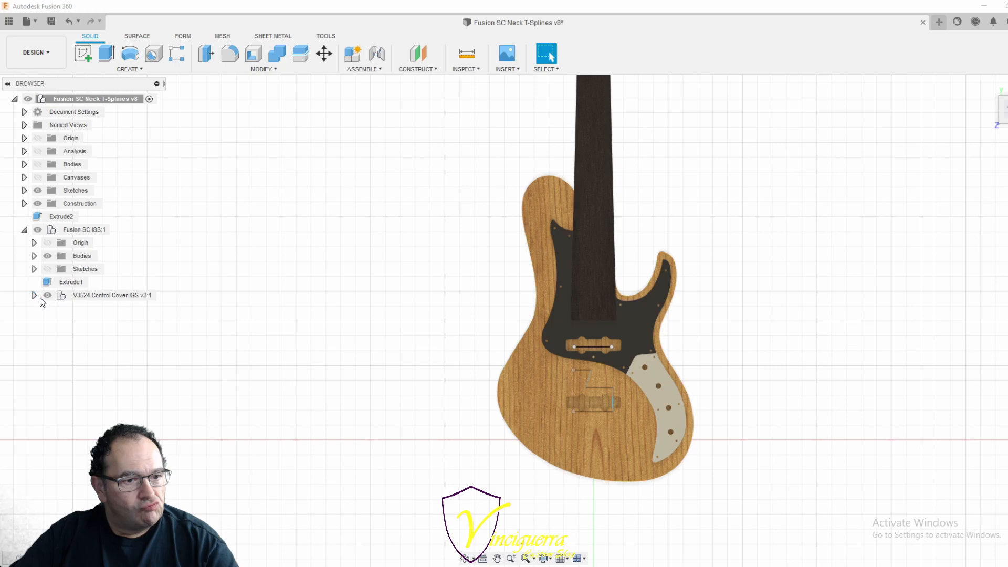
left_click(48, 295)
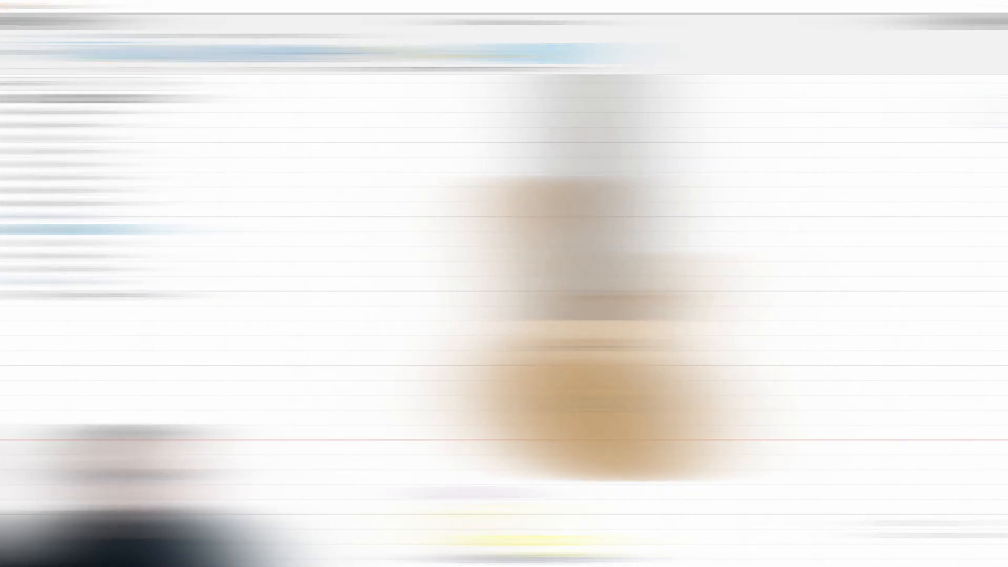
left_click(37, 229)
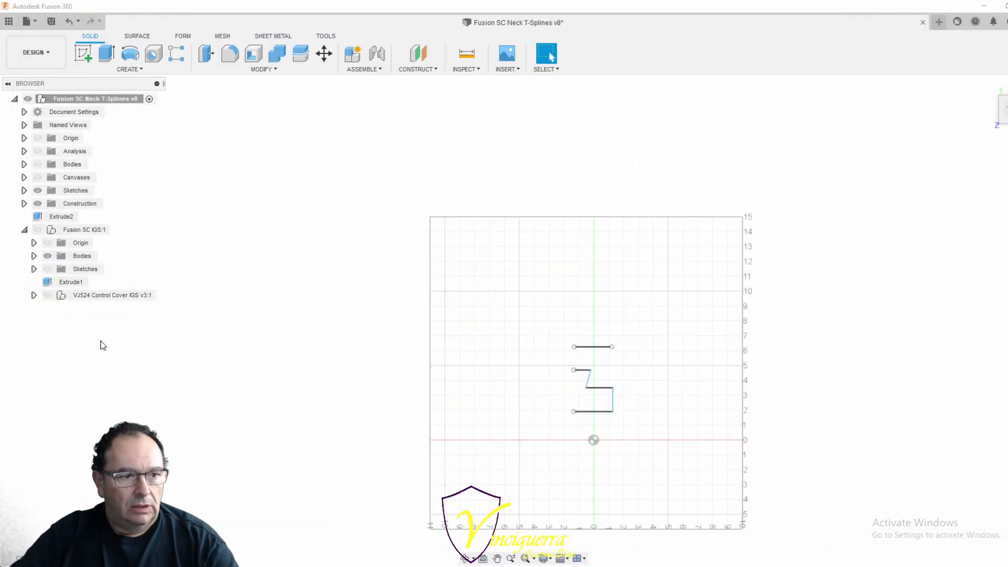
left_click(47, 295)
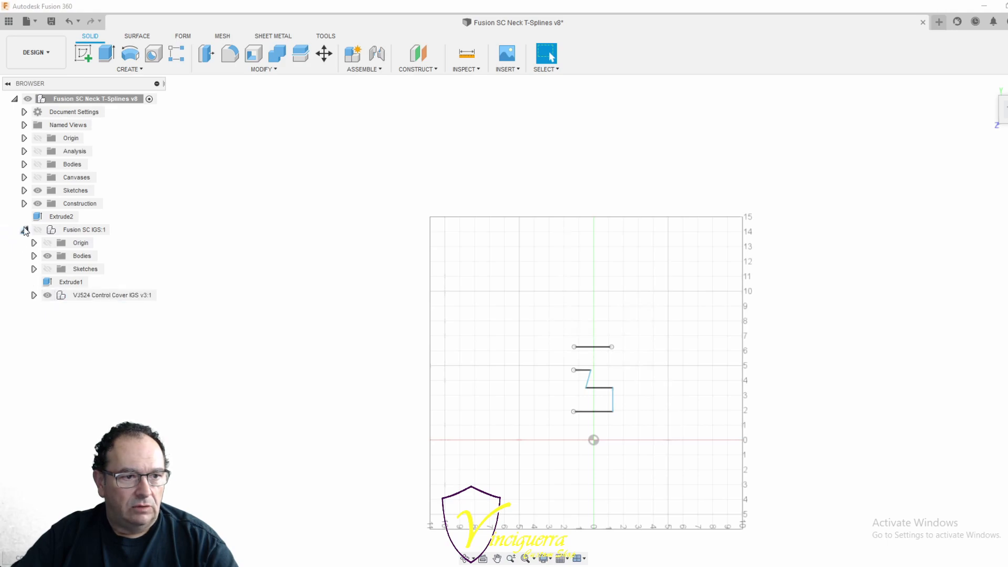
left_click(24, 230)
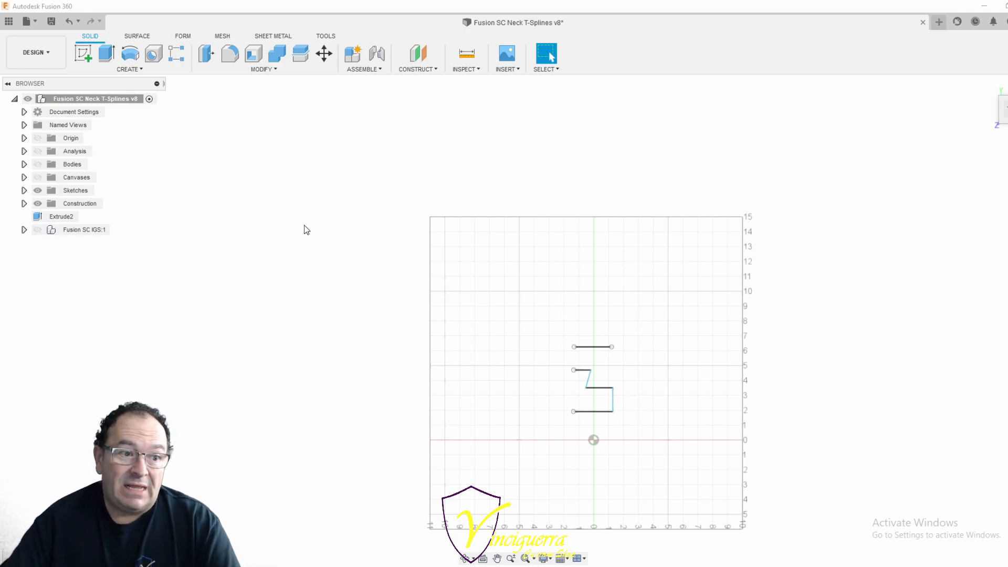
- Hide Sketch1 and Sketch9, and open the pickup position sketch, Sketch11, for editing
left_click(24, 190)
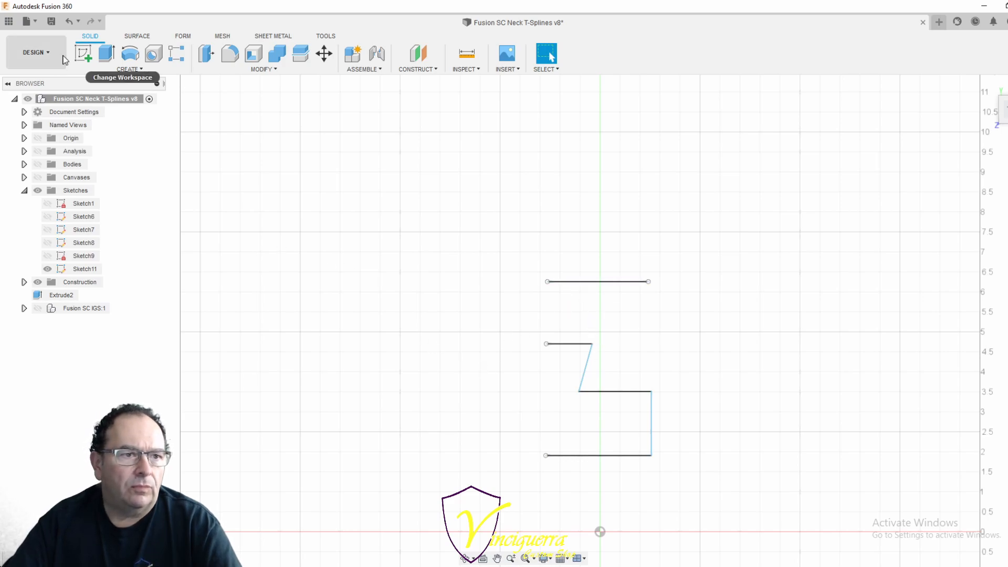
right_click(87, 272)
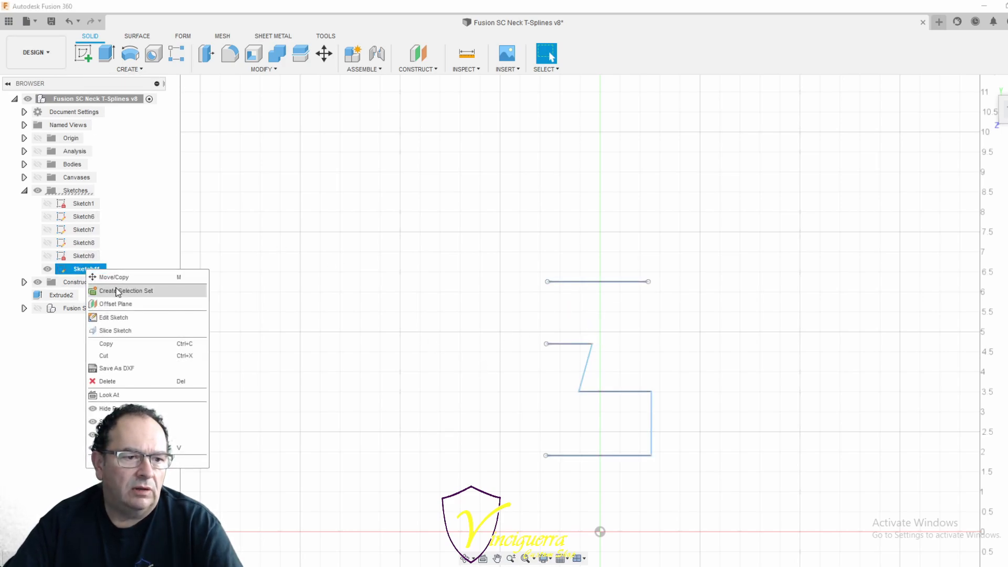
left_click(118, 318)
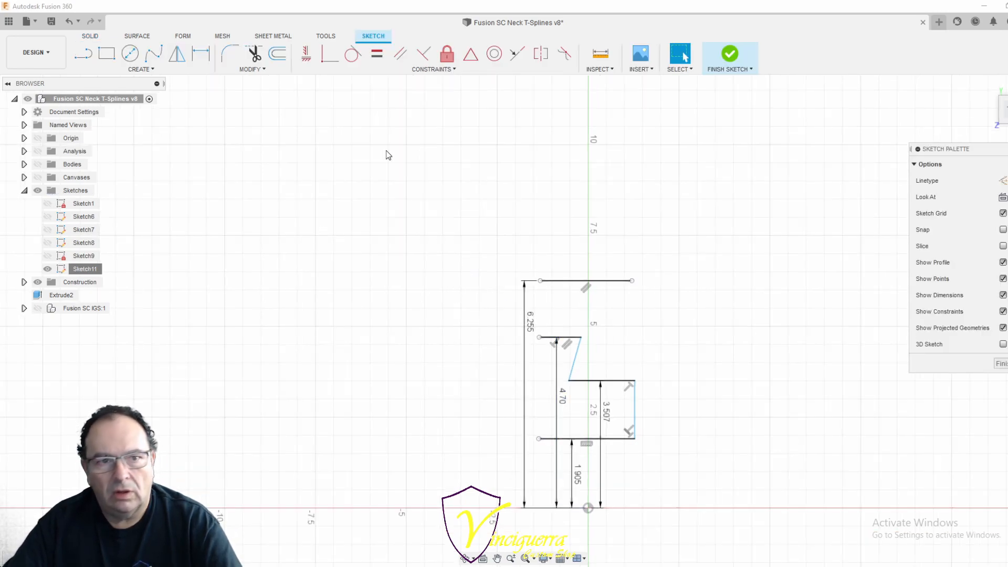
- Draw a horizontal line about 5 in long through the origin, extending evenly to both sides of the centerline
left_click(87, 60)
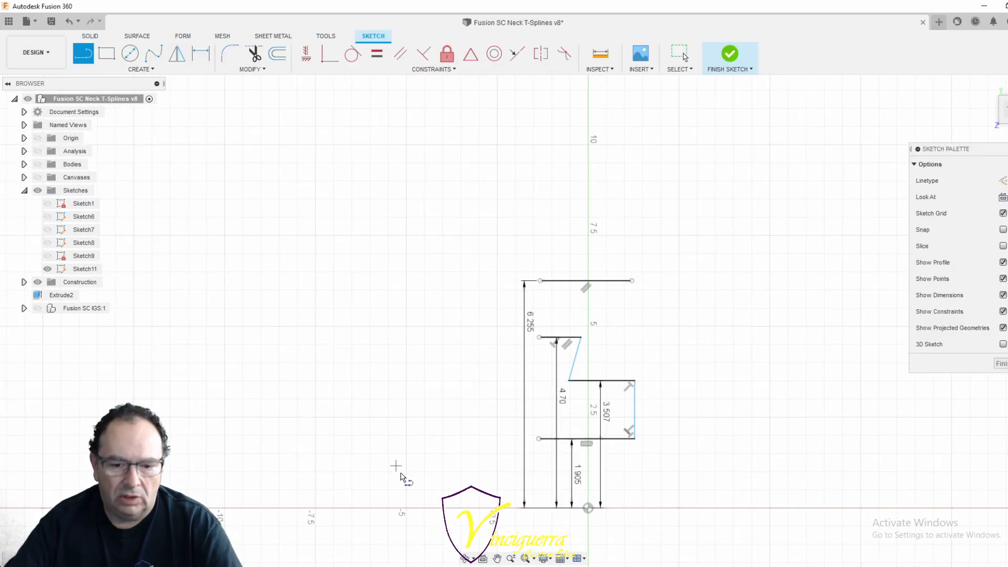
left_click(544, 558)
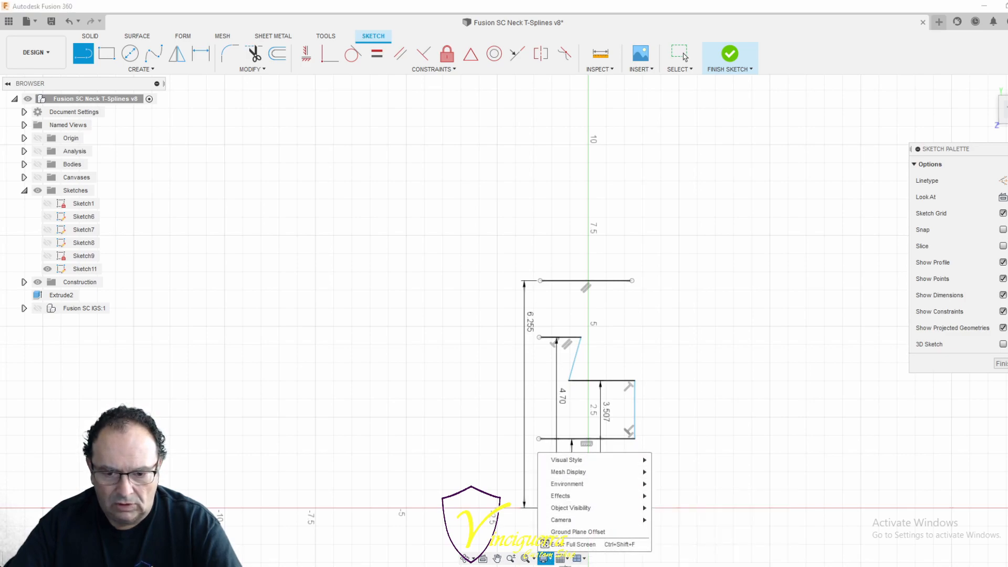
left_click(562, 559)
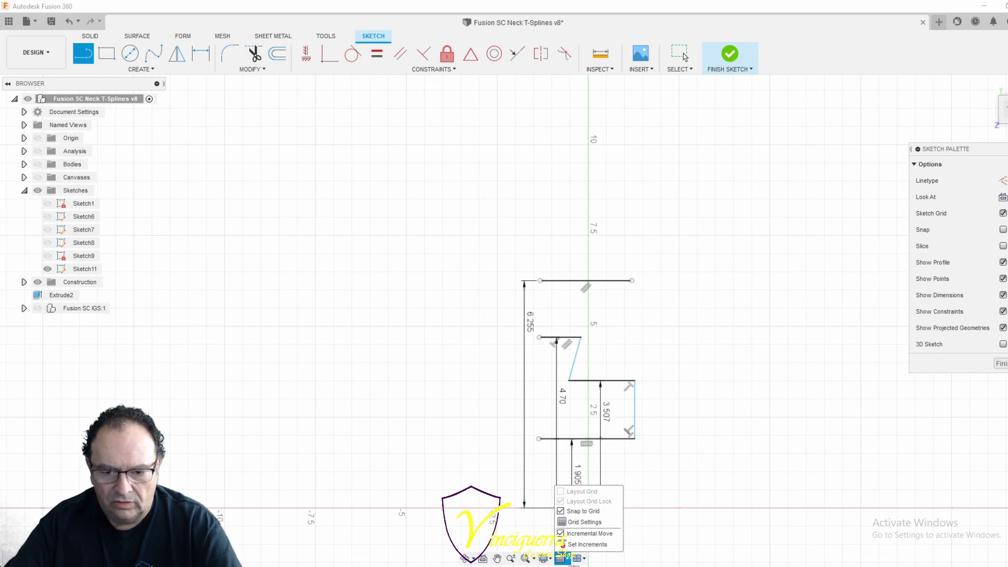
left_click(499, 508)
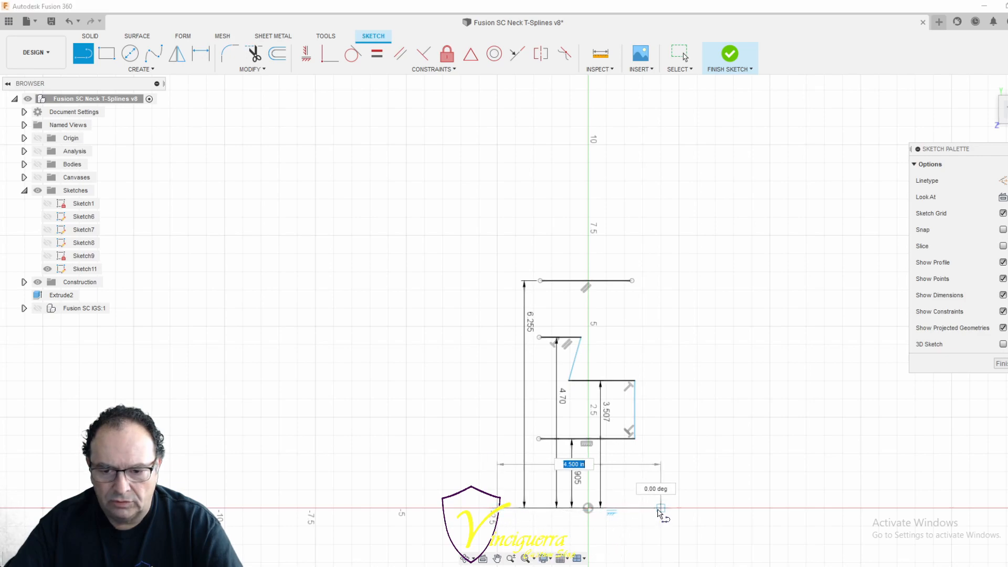
left_click(661, 509)
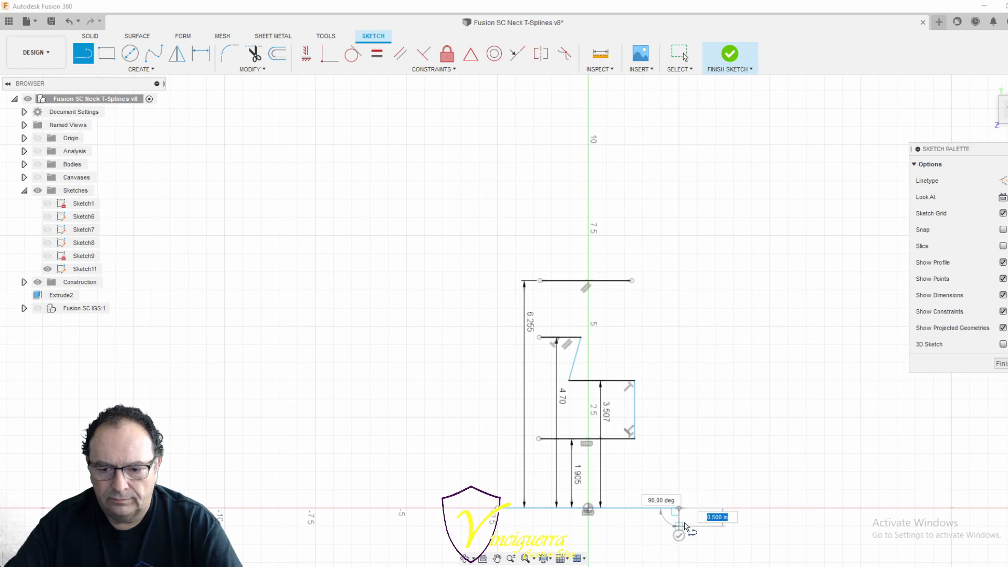
left_click(678, 534)
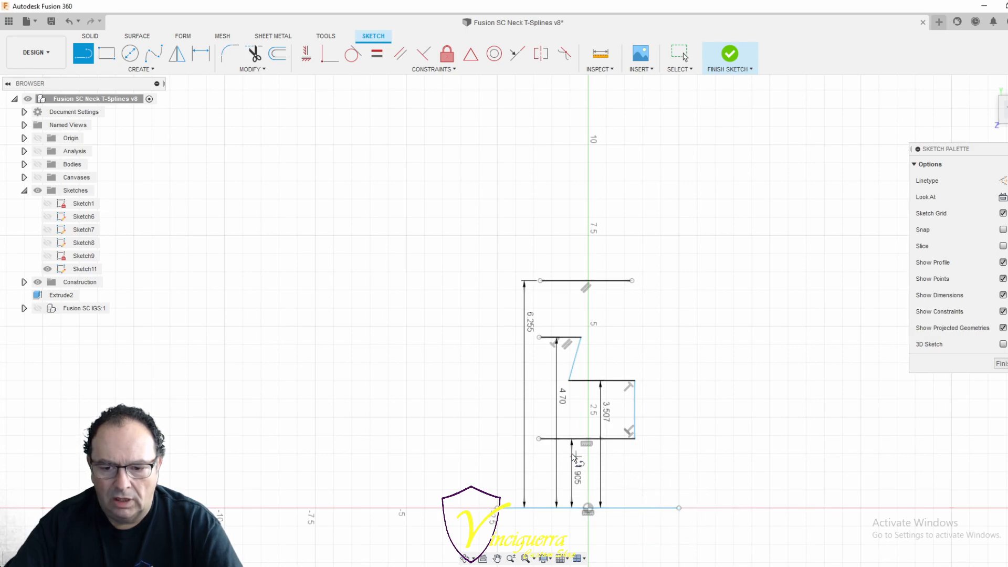
- Show Sketch7 for reference and draw a horizontal line about 2 in long across the centerline, just below Sketch7's far-end line
scroll(602, 514, "down", 5)
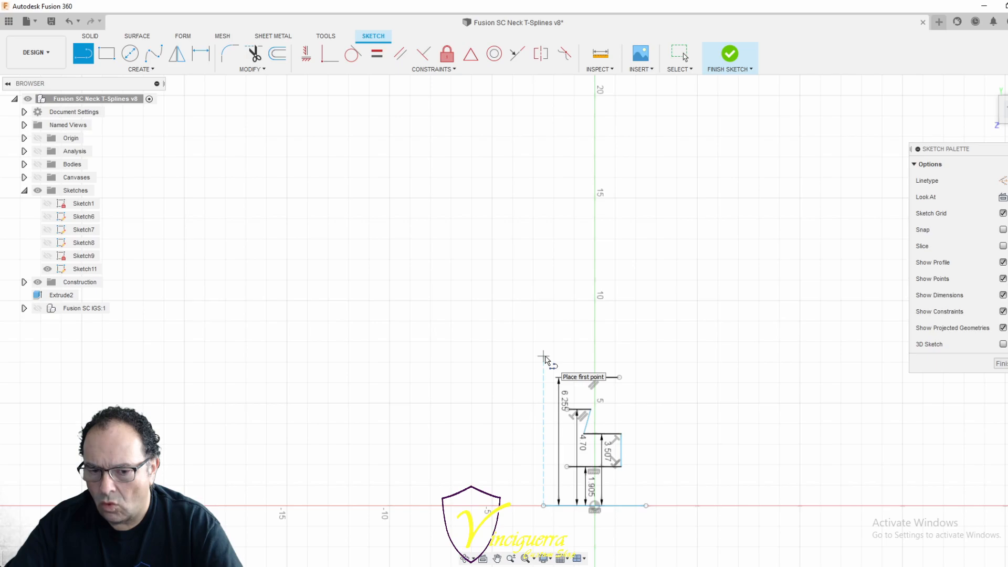
scroll(549, 389, "down", 1)
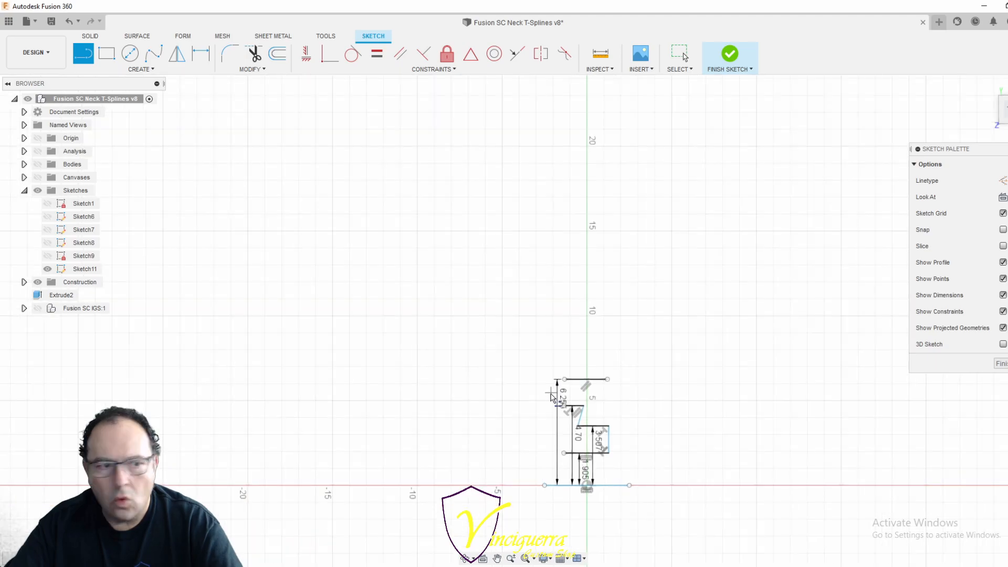
left_click(47, 231)
scroll(567, 268, "down", 3)
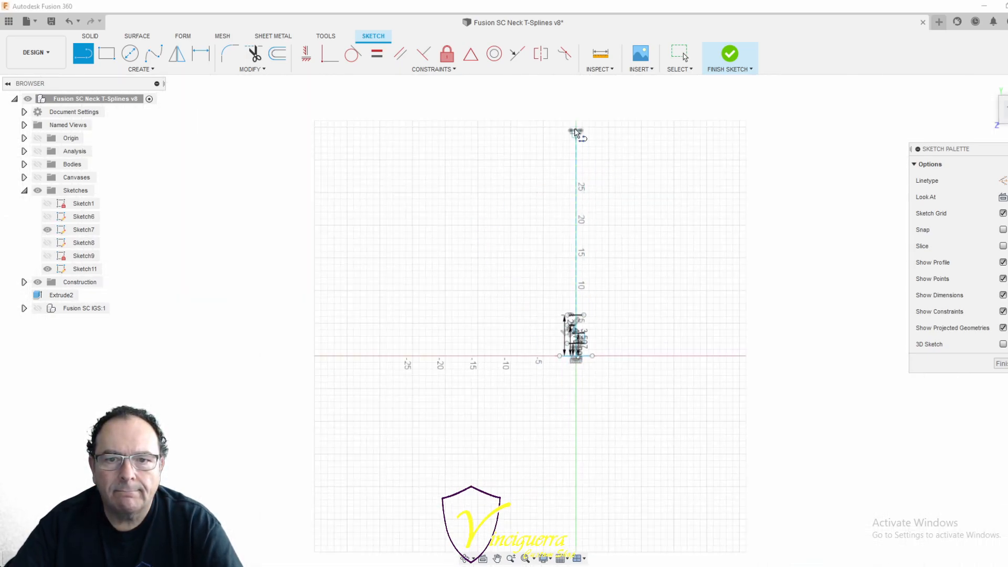
scroll(567, 115, "up", 10)
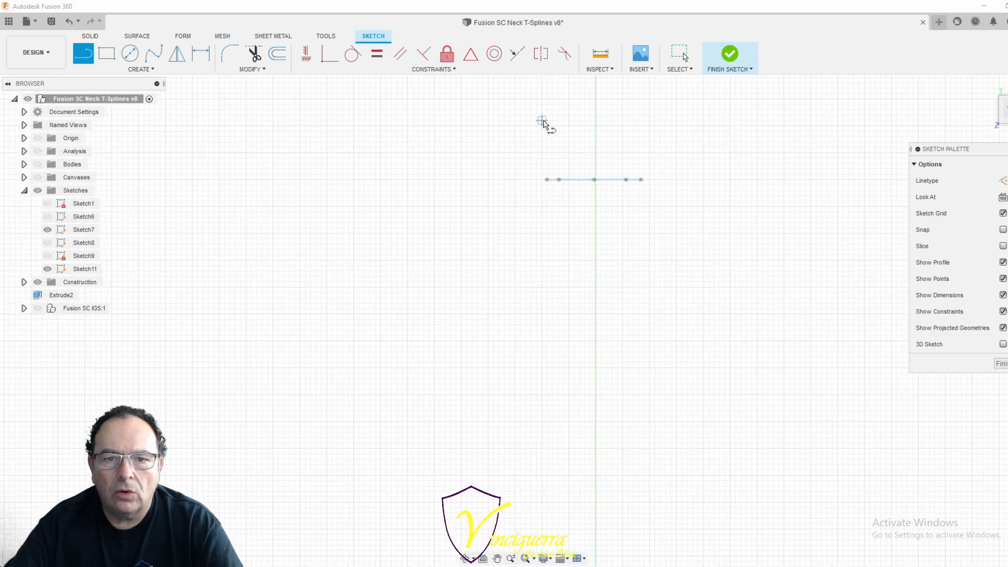
scroll(543, 128, "up", 1)
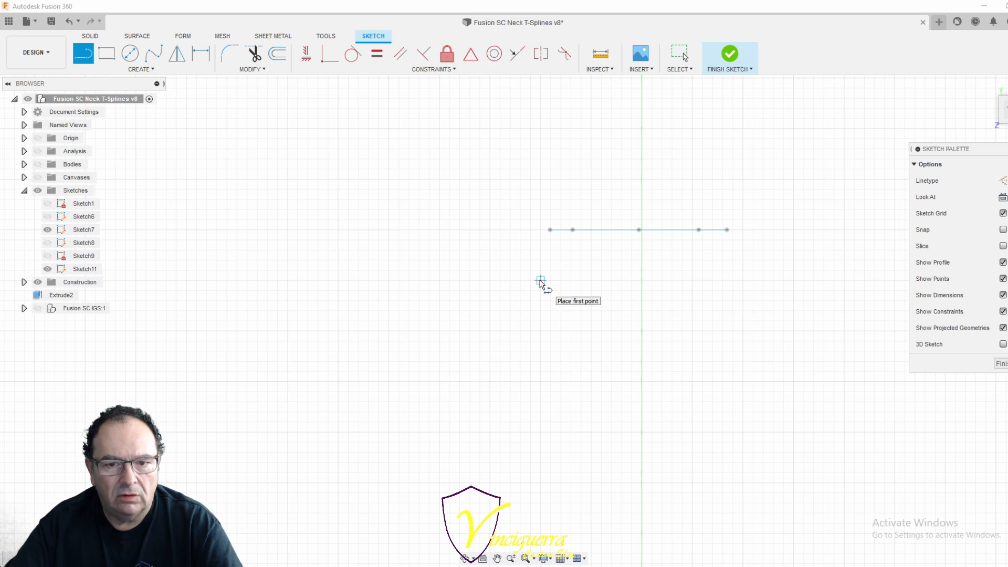
left_click(541, 282)
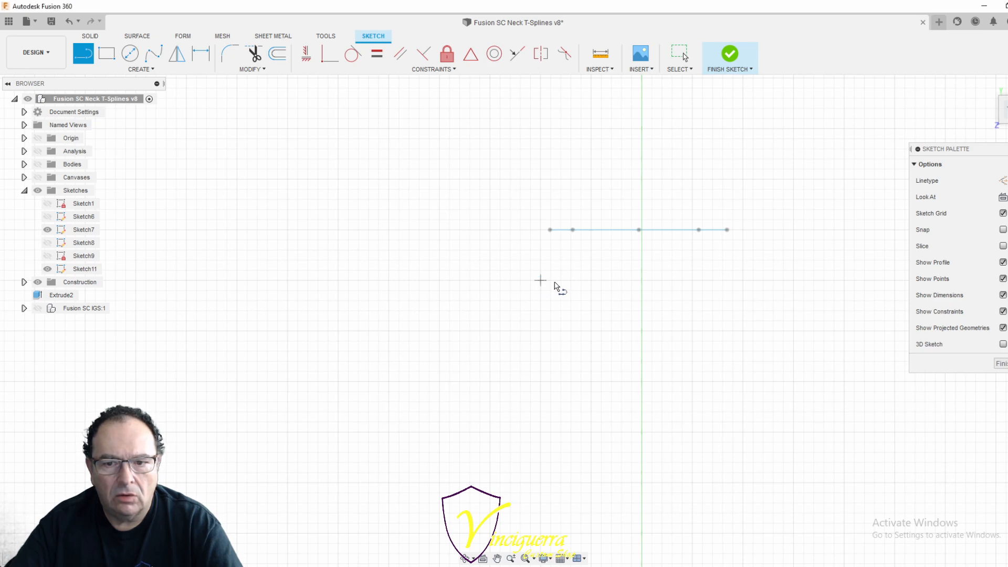
left_click(742, 282)
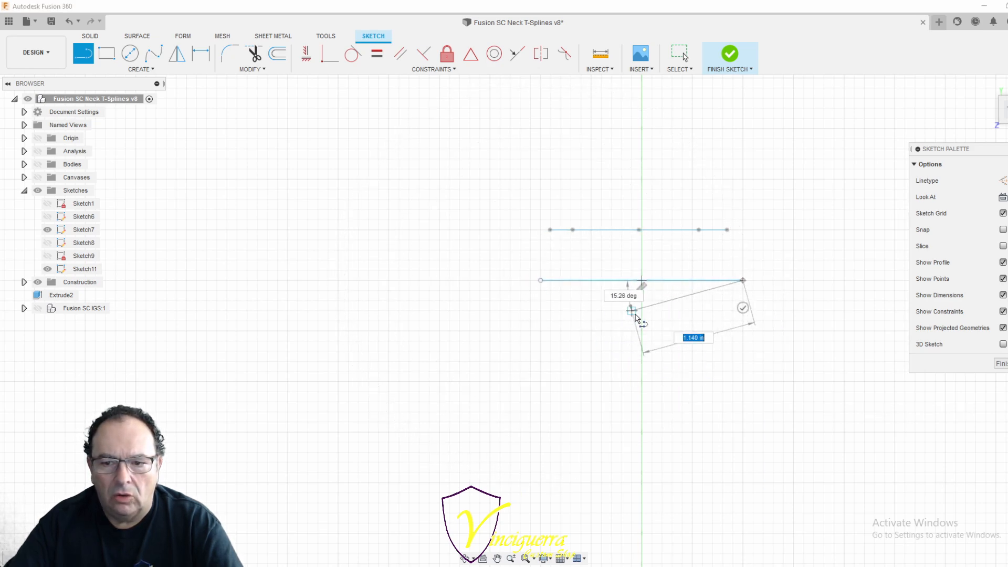
key("Escape")
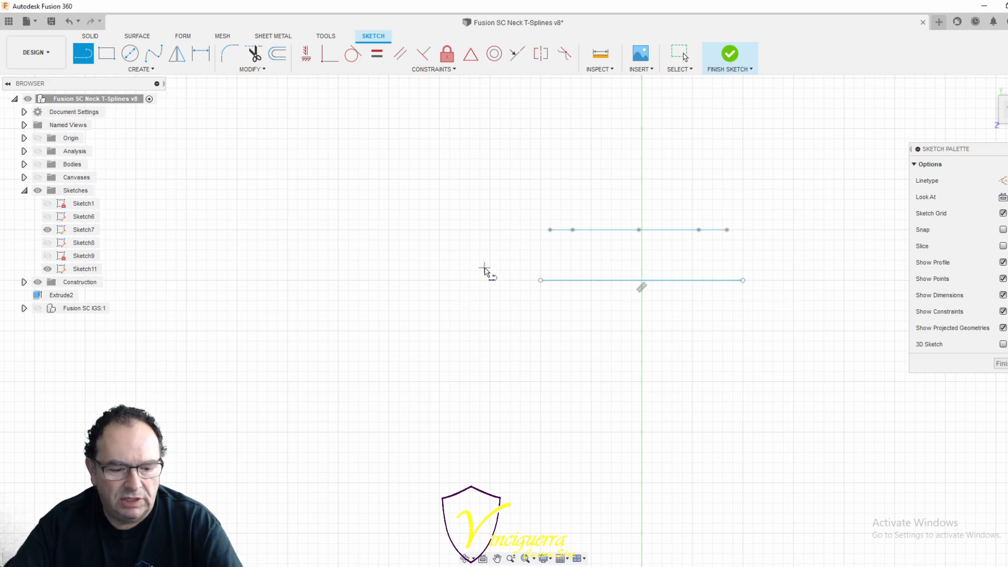
- Dimension the vertical distance between the new far-end line and the horizontal line through the origin
key("d")
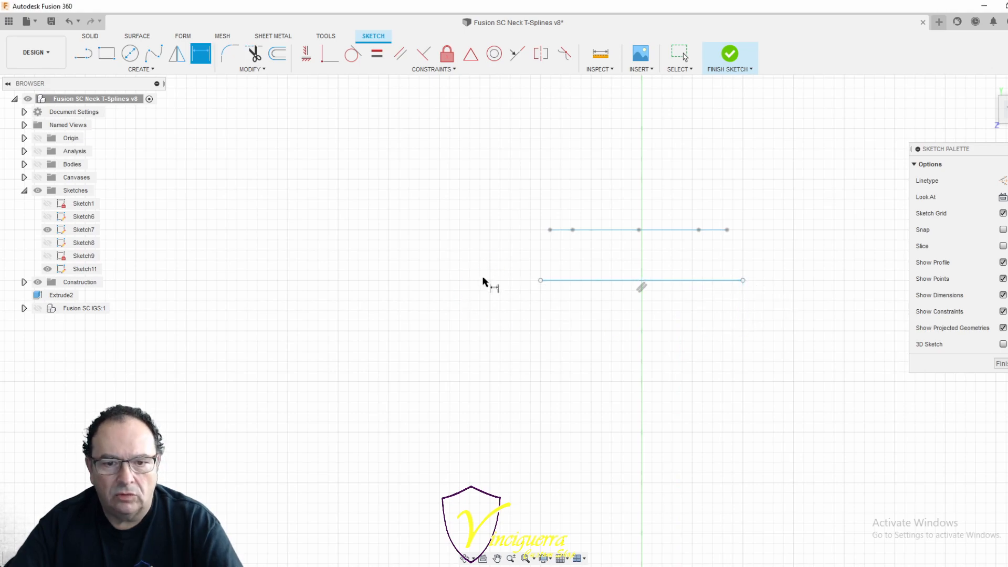
left_click(588, 282)
scroll(591, 370, "up", 3)
scroll(609, 315, "down", 7)
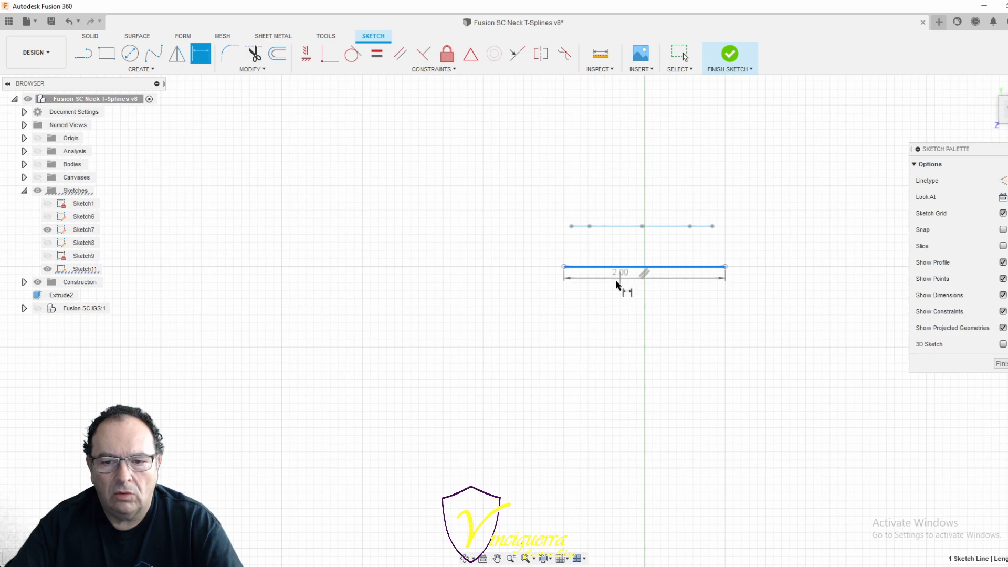
scroll(565, 168, "down", 7)
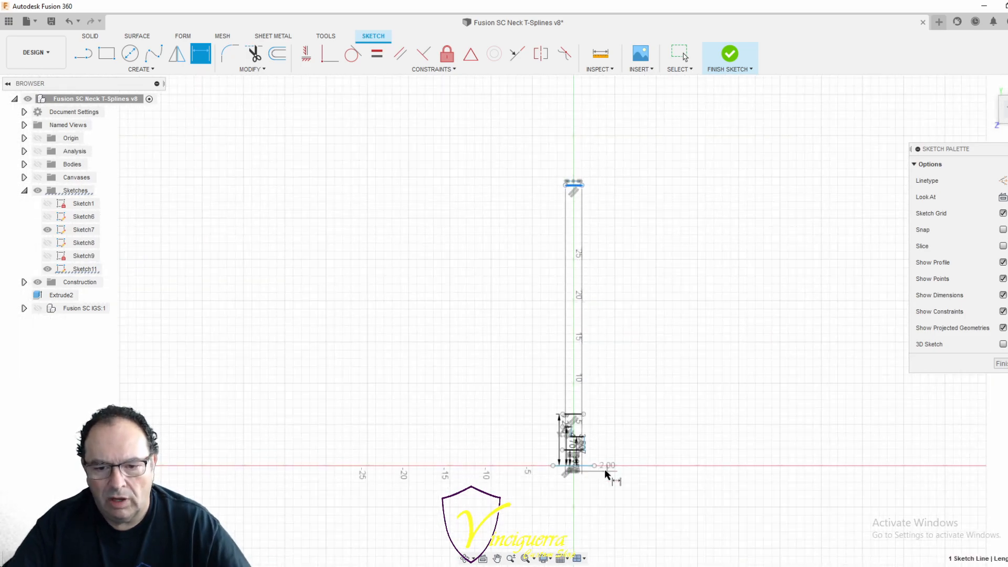
scroll(593, 470, "up", 2)
scroll(559, 463, "up", 5)
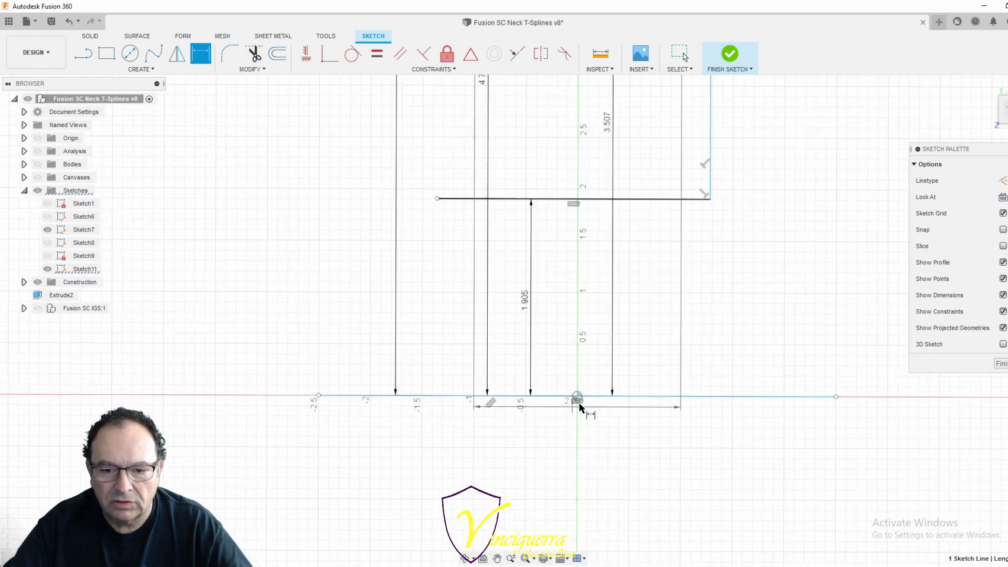
left_click(665, 399)
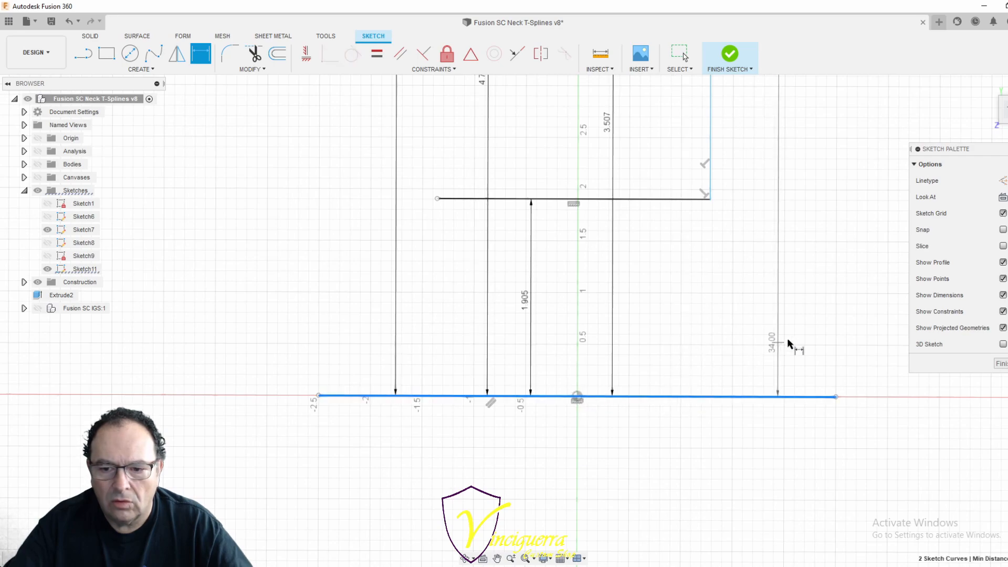
left_click(784, 288)
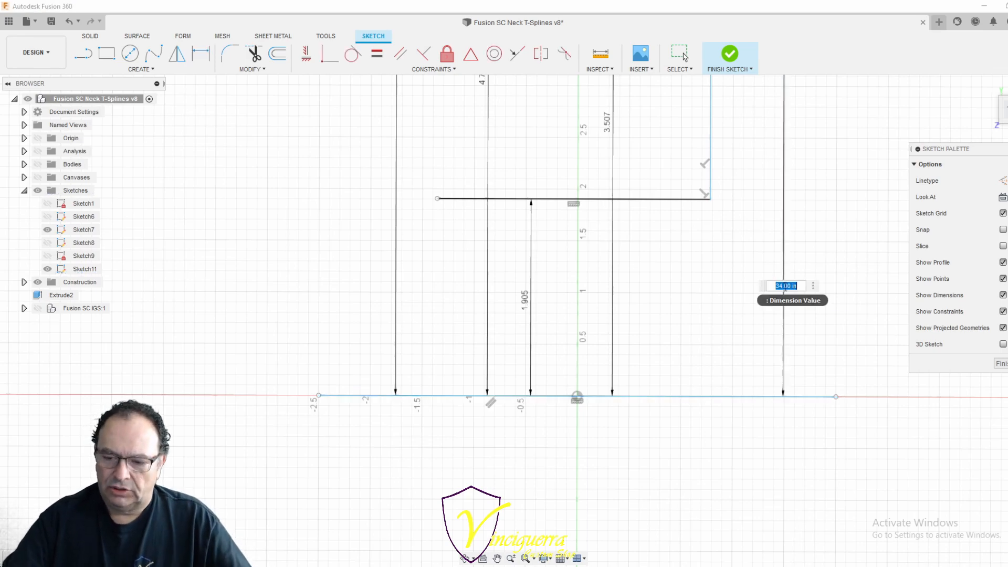
key("Escape")
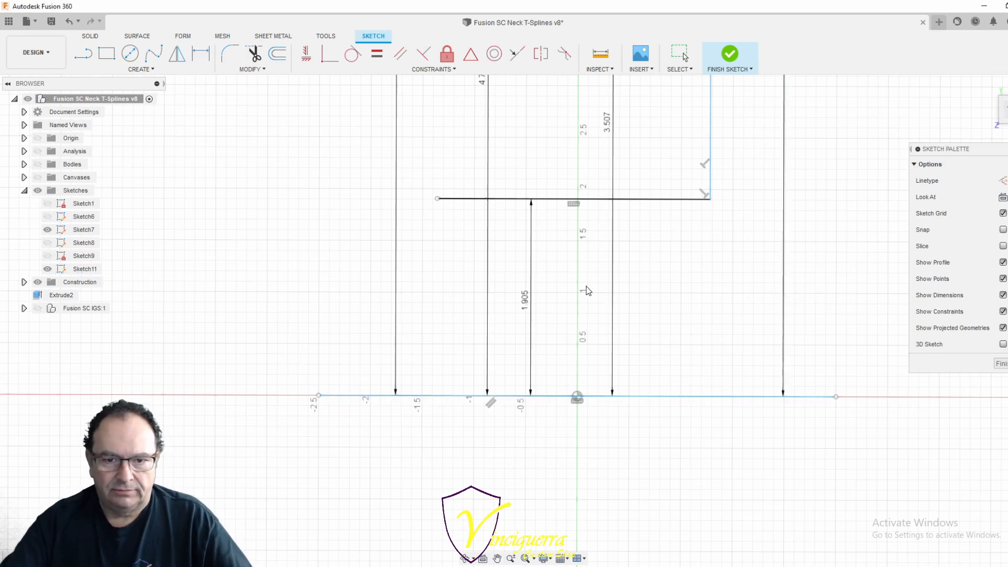
- Hide Sketch7, leaving only the pickup position sketch, Sketch11, displayed
key("d")
scroll(547, 448, "down", 5)
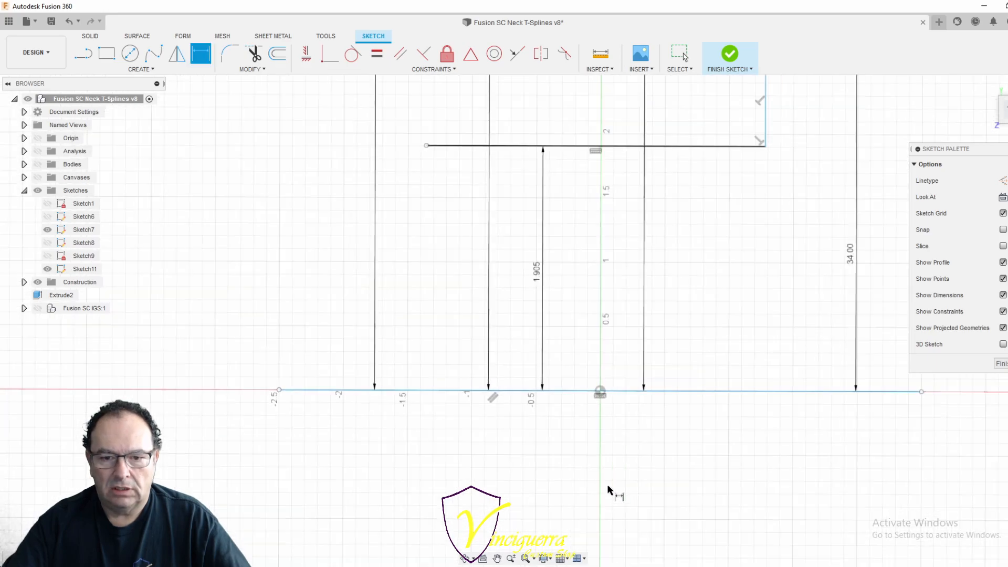
scroll(573, 496, "down", 8)
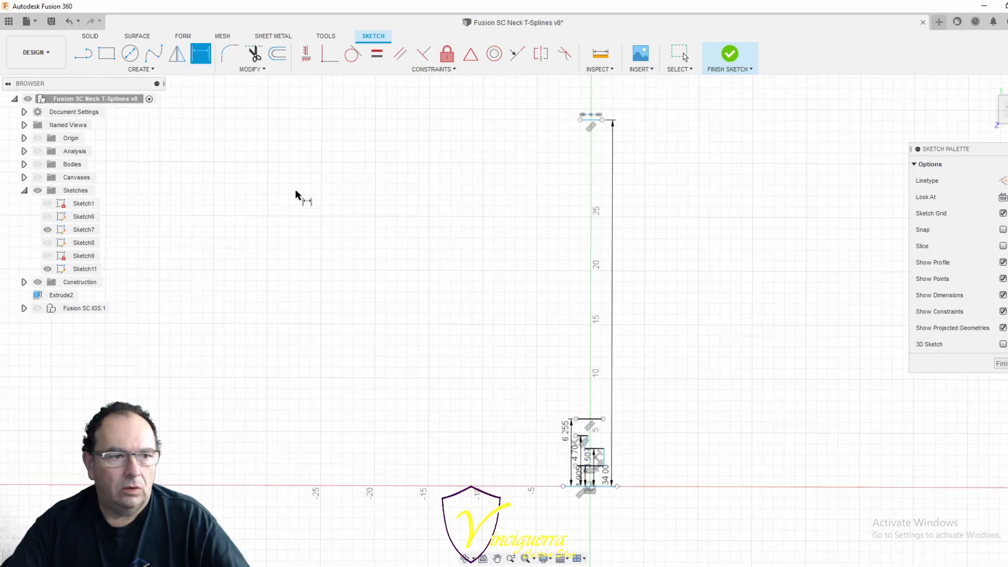
left_click(47, 231)
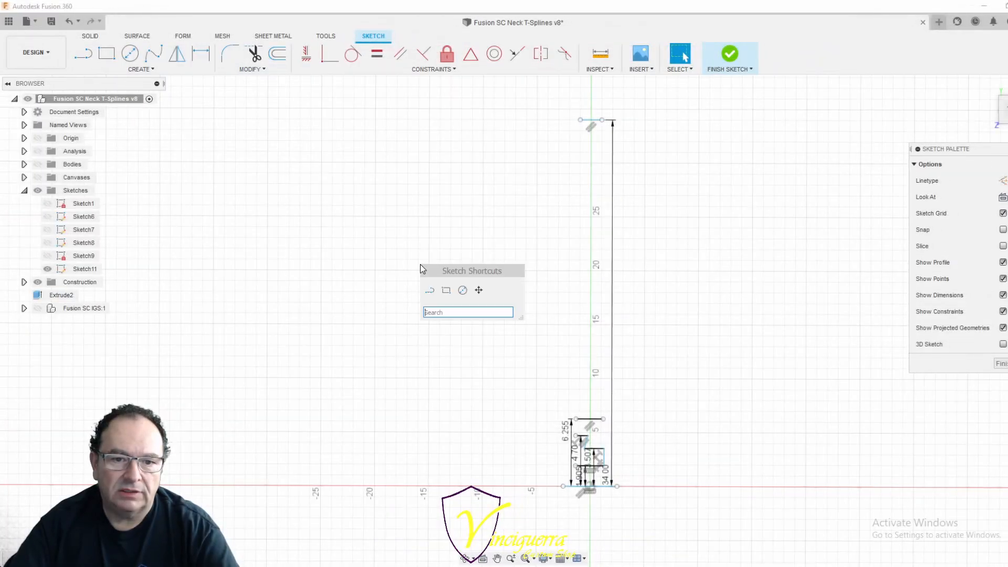
- Start a Scale on all of Sketch11's geometry, using the origin as the scale point
type("sc")
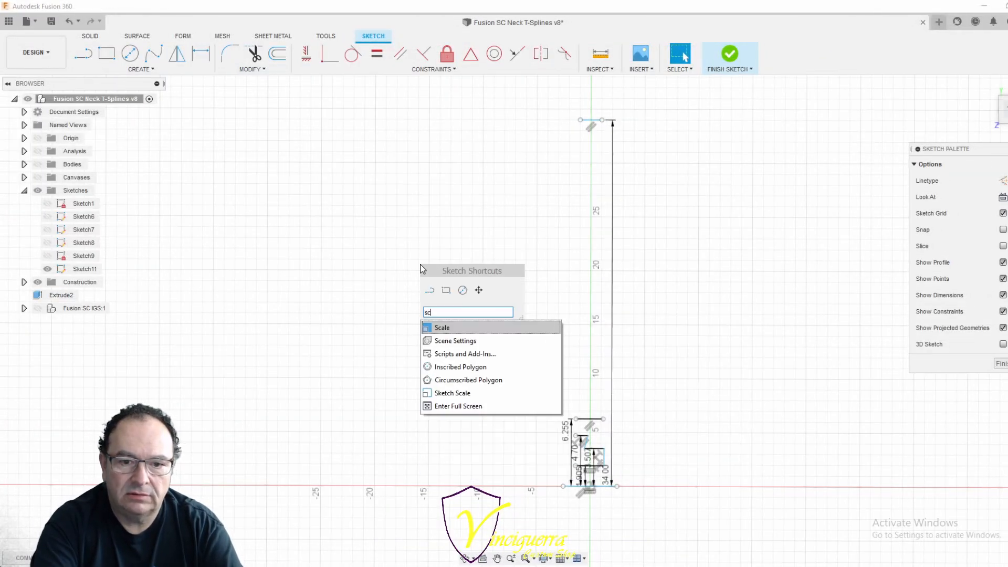
left_click(450, 329)
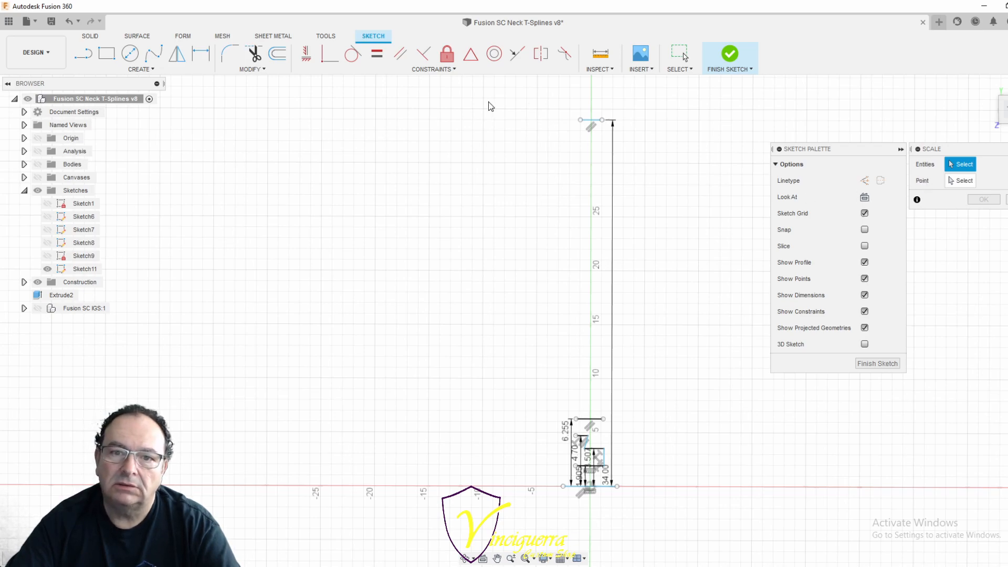
mouse_move(490, 106)
left_mouse_down()
mouse_move(662, 379)
mouse_move(677, 533)
left_mouse_up()
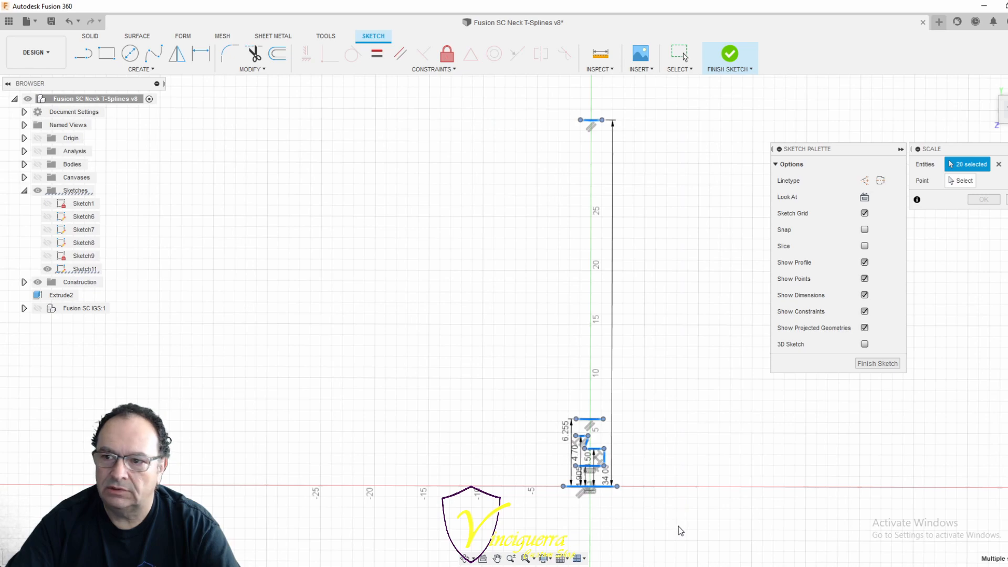
left_click(956, 181)
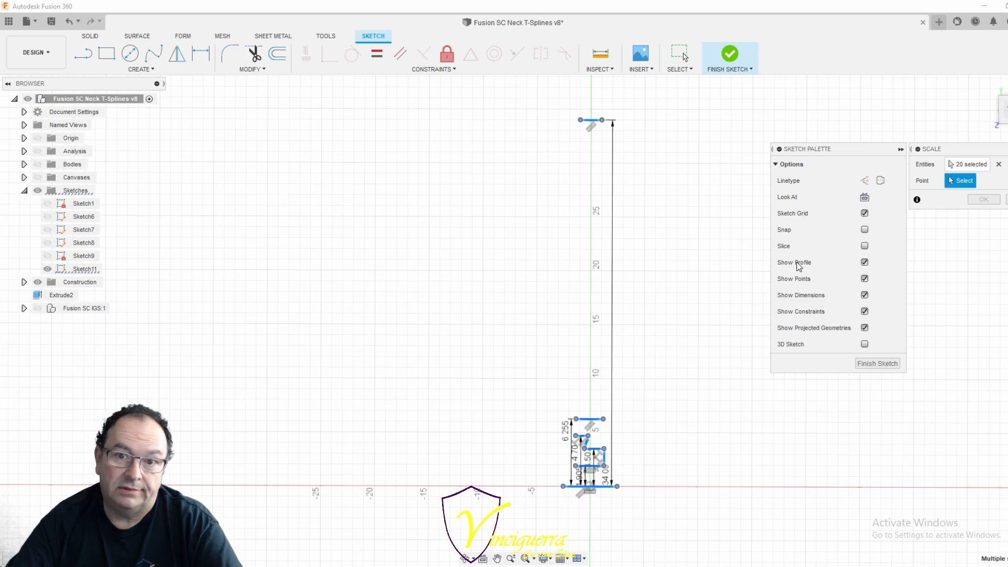
left_click(591, 488)
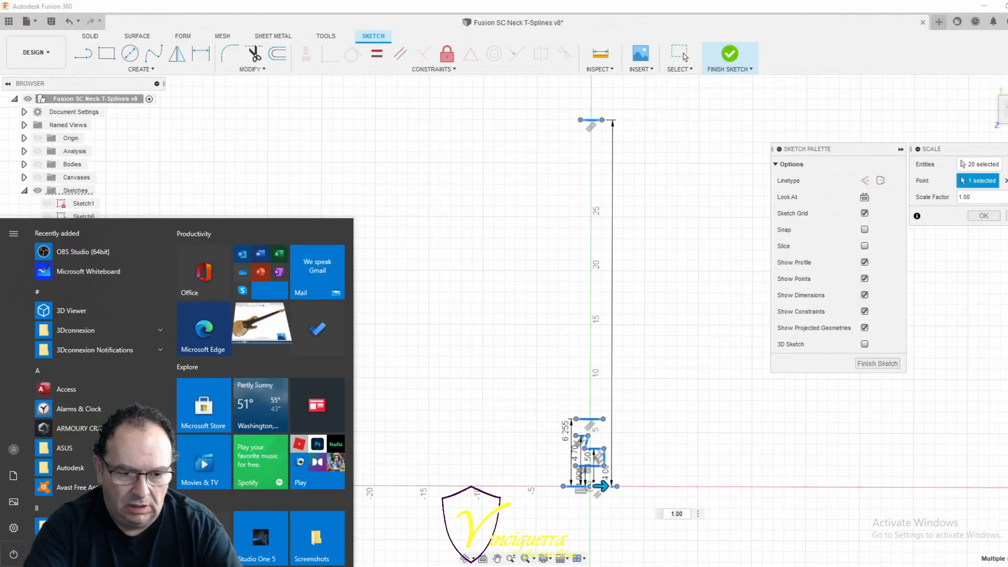
- Open Calculator and divide 35 by 34 to obtain the scale factor
type("ca")
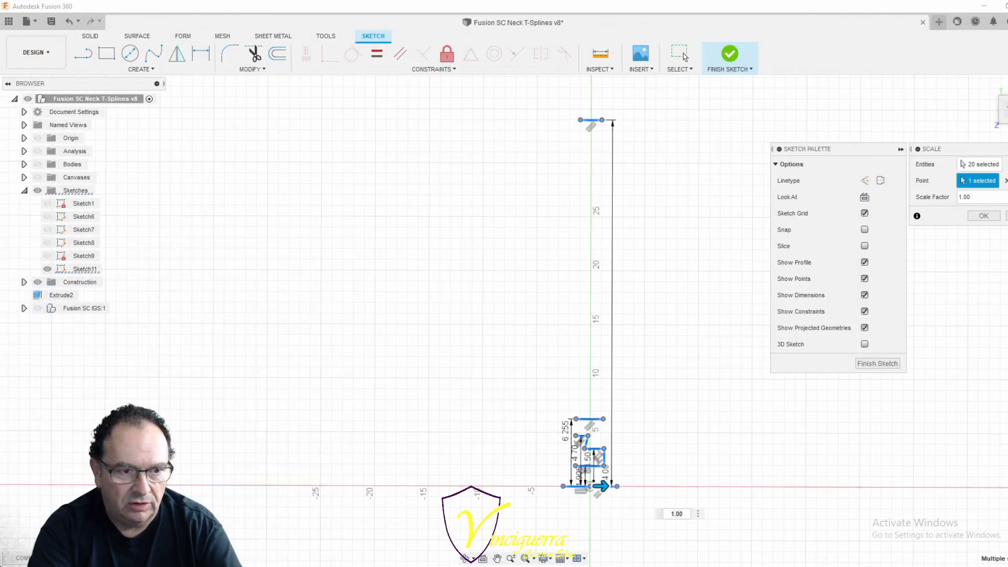
type("lc")
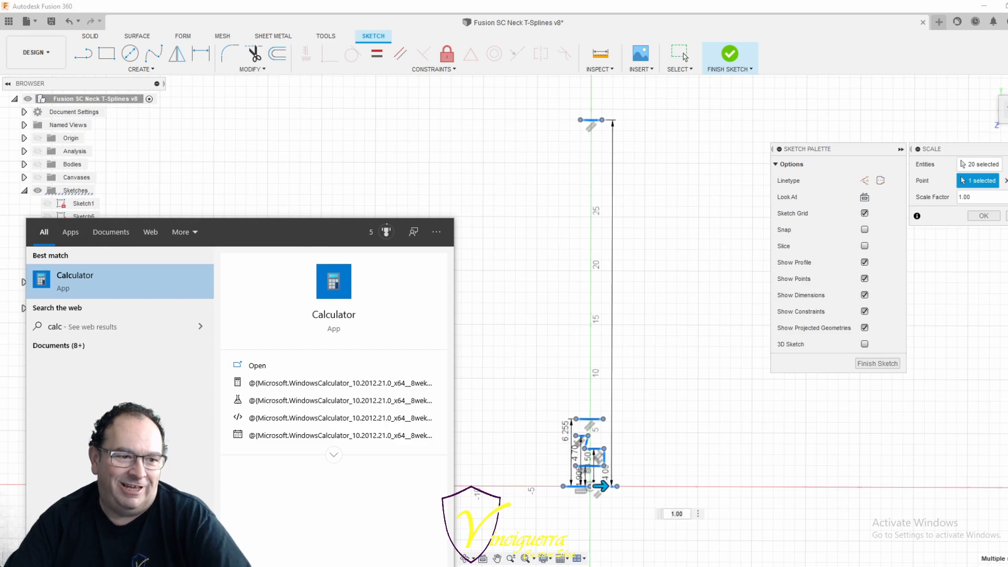
key("Return")
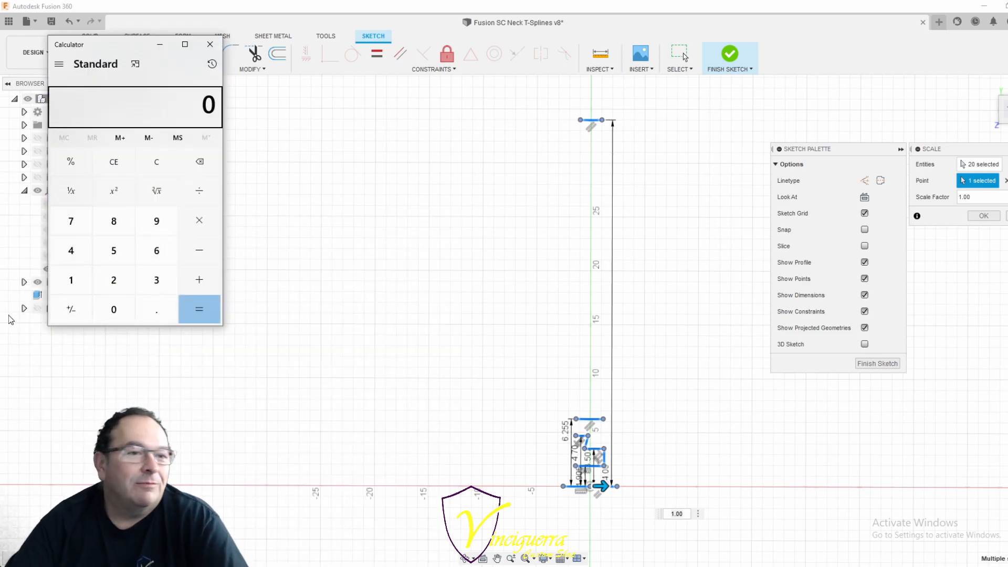
left_click_drag(101, 45, 348, 159)
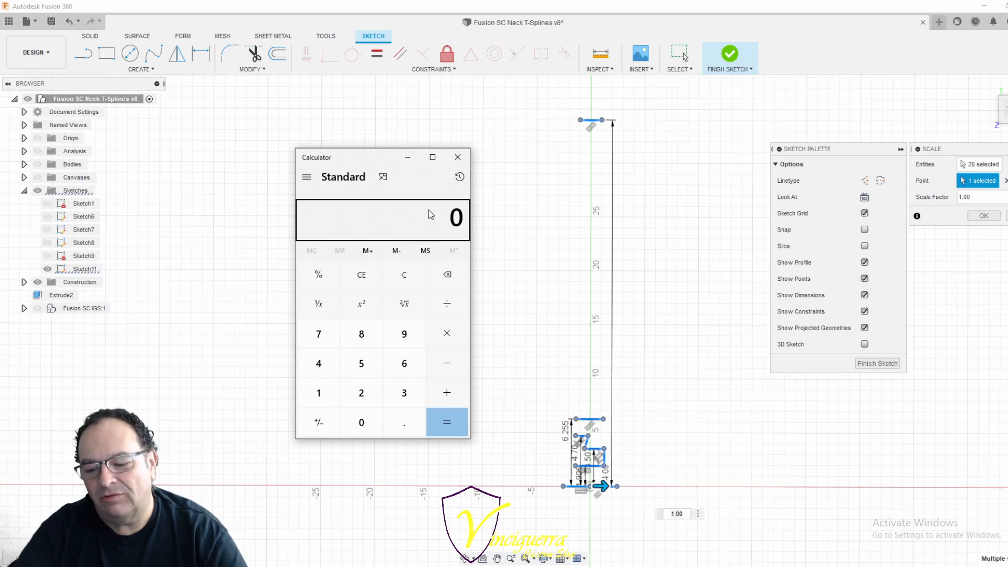
type("35")
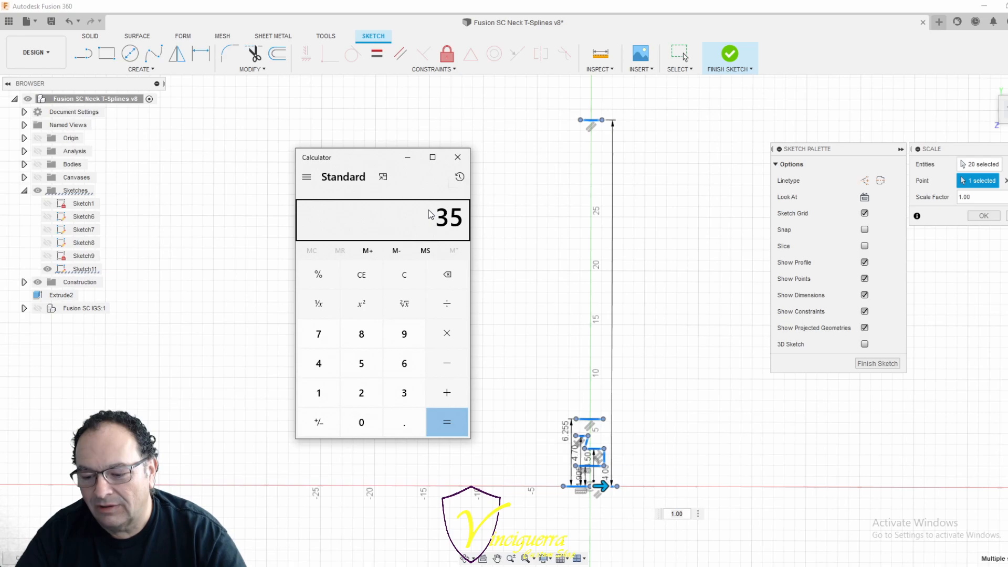
key("slash")
type("34")
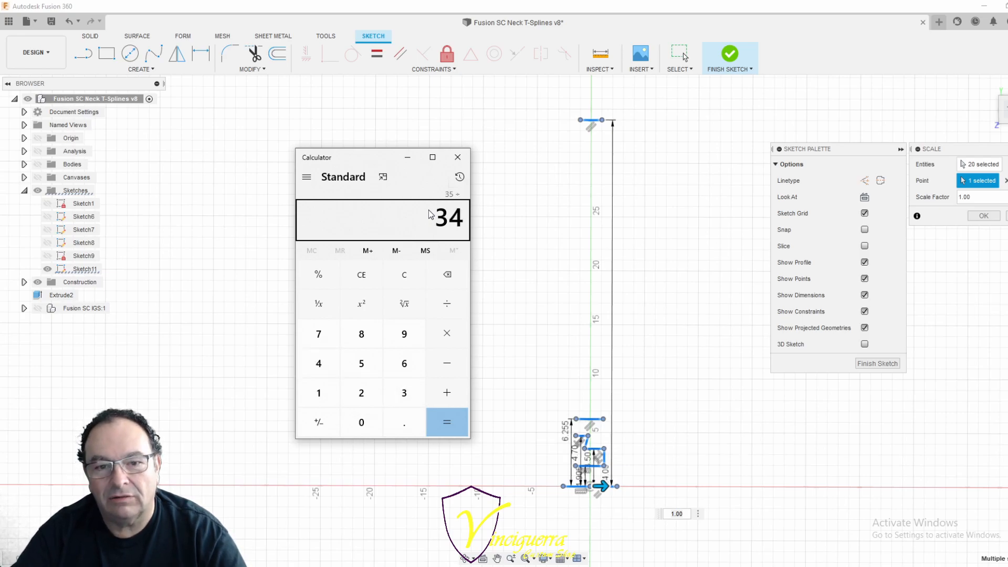
key("Return")
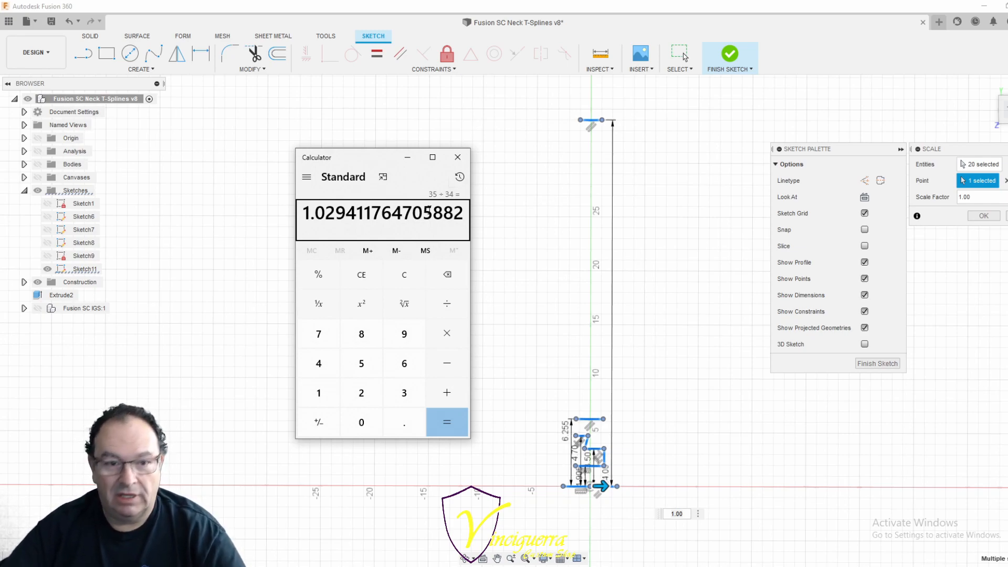
- Set the scale factor to 1.029 and apply the scaling to the pickup position sketch
left_click(682, 514)
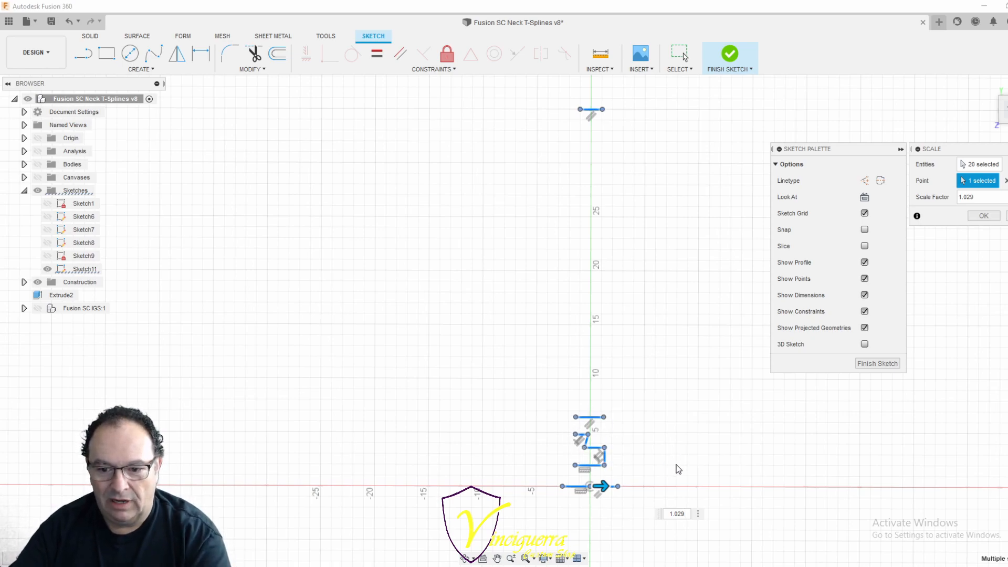
key("BackSpace")
key("BackSpace")
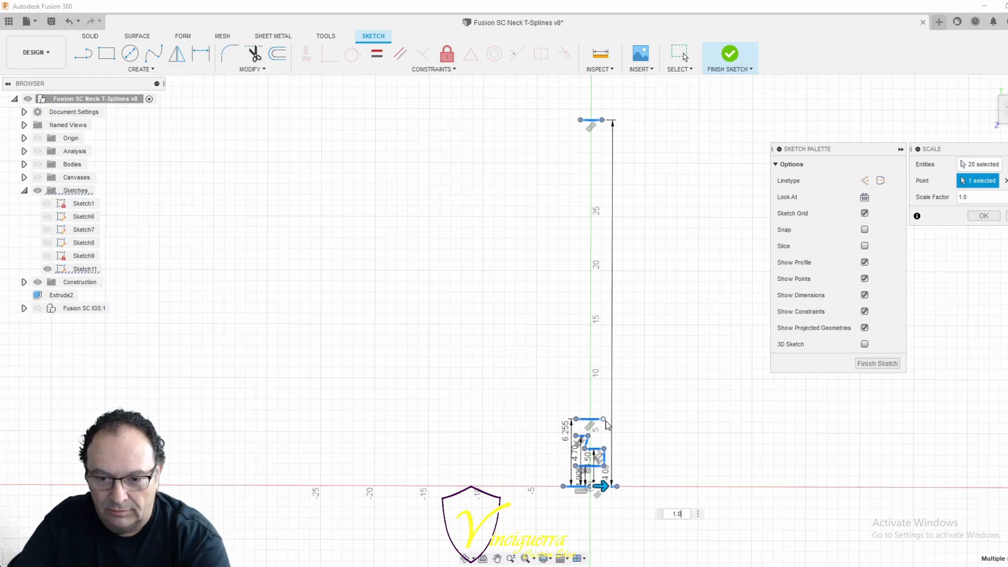
scroll(601, 440, "up", 1)
scroll(602, 442, "up", 5)
scroll(614, 392, "down", 5)
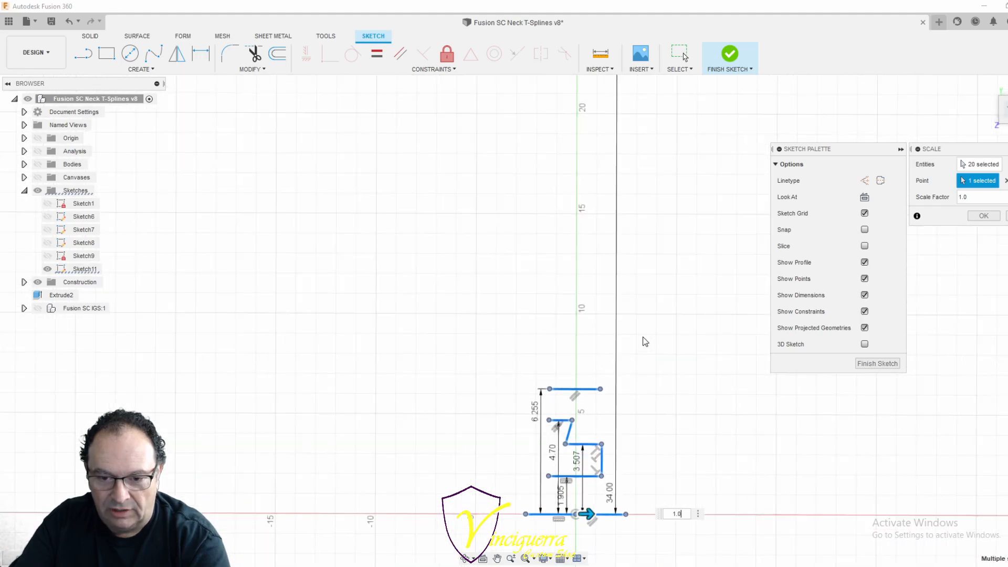
scroll(625, 347, "up", 4)
scroll(625, 231, "up", 3)
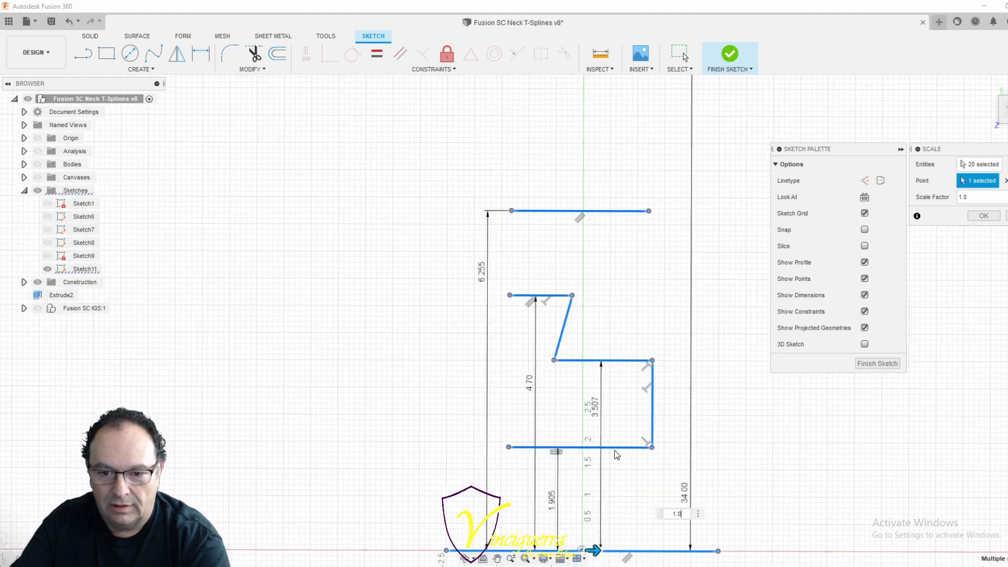
scroll(614, 450, "up", 2)
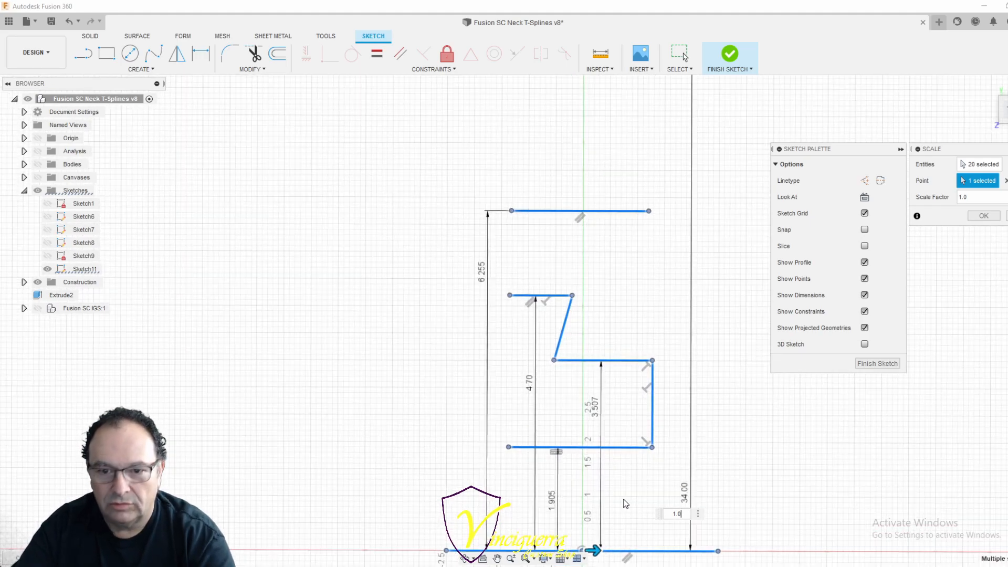
type("29")
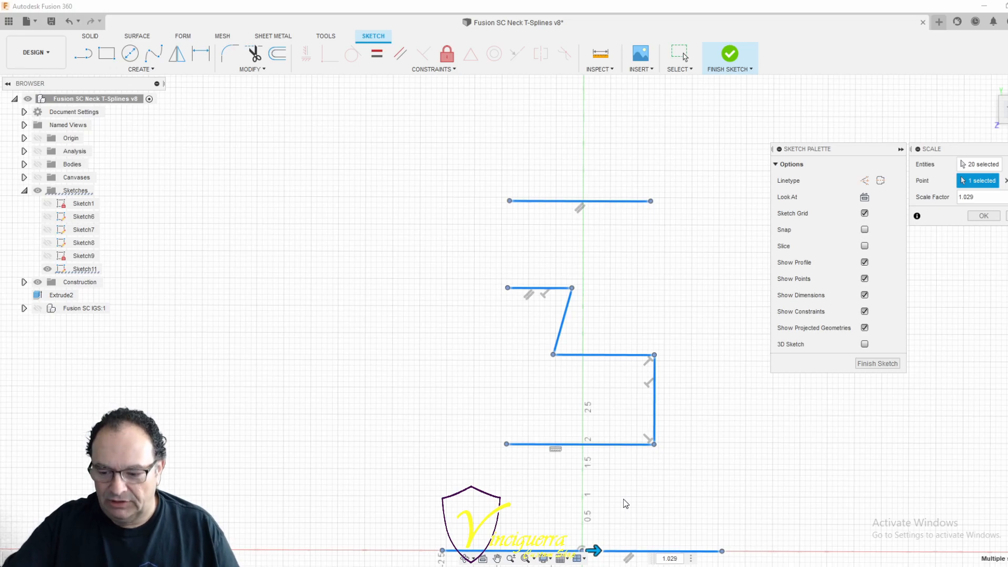
key("Return")
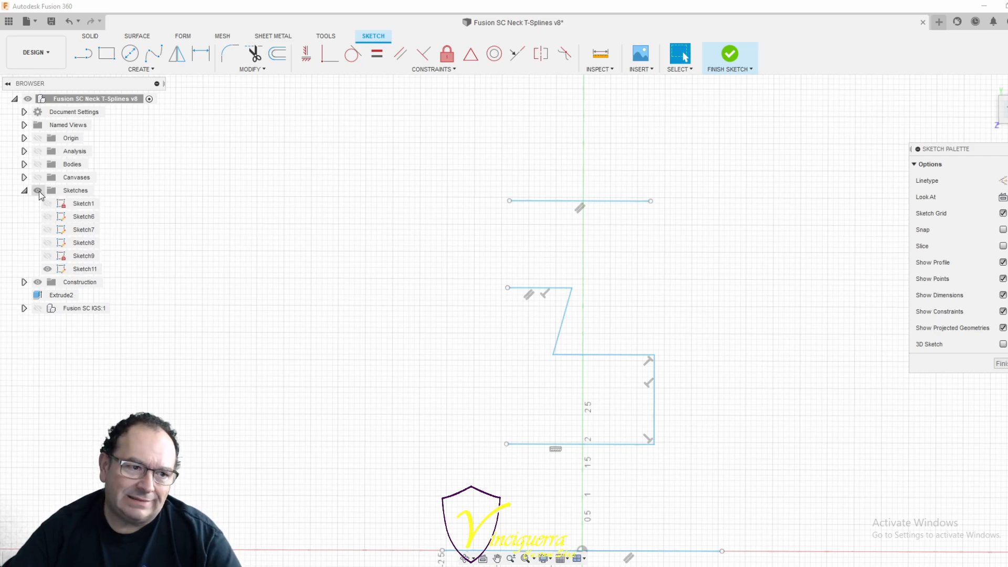
- Show the Fusion SC IGS:1 bass component beneath the scaled pickup position sketch for comparison
left_click(37, 308)
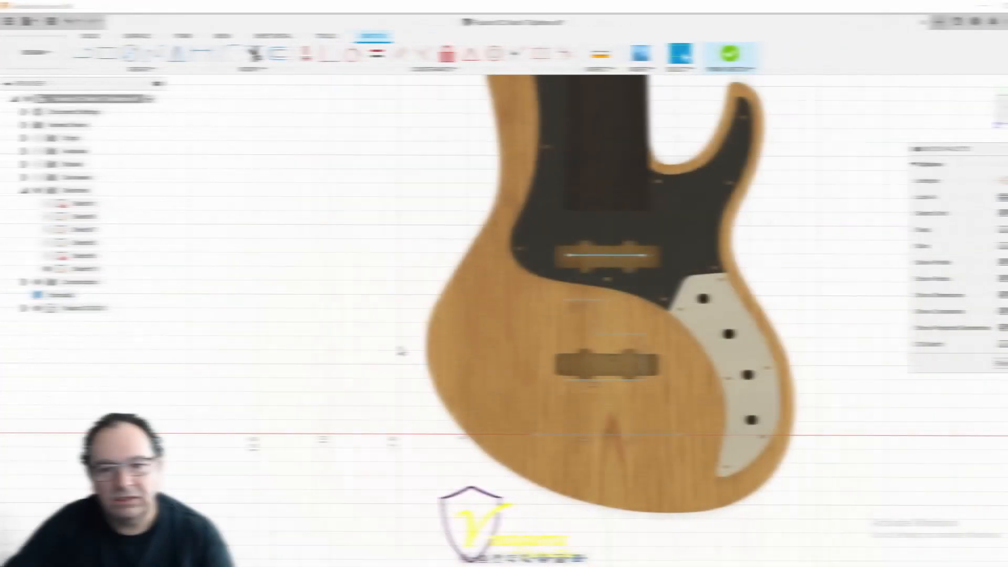
scroll(583, 480, "down", 3)
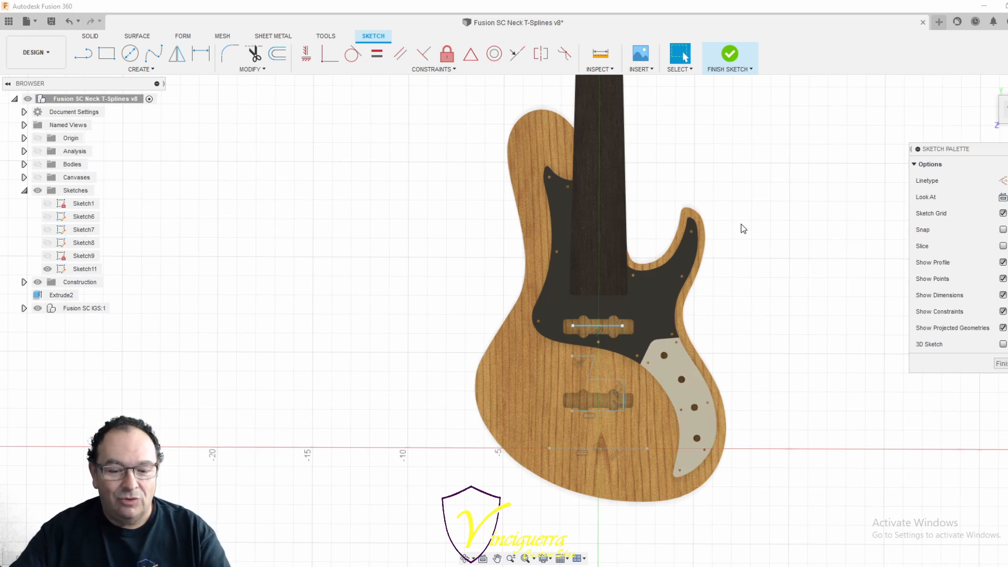
key("alt+Tab")
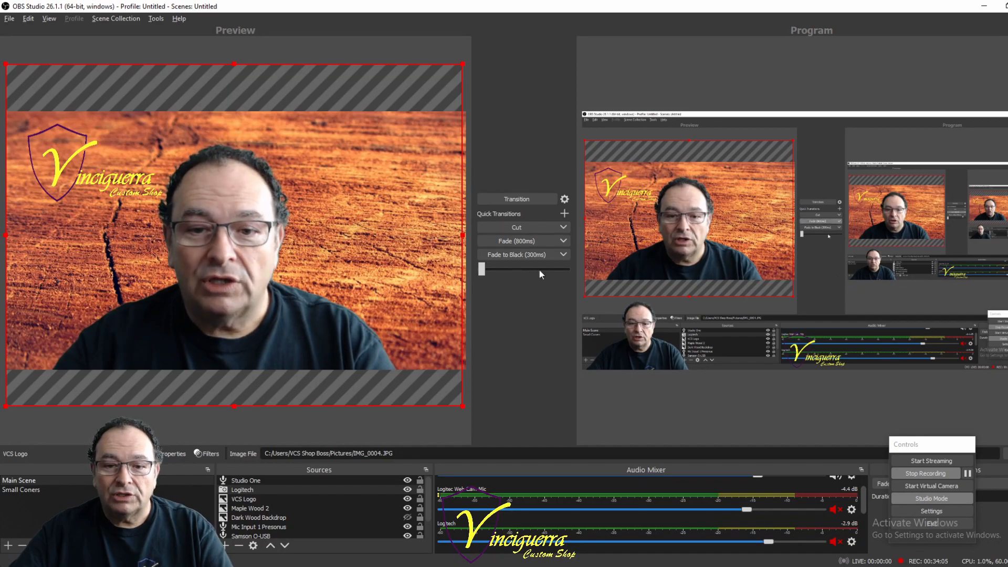
left_click(544, 243)
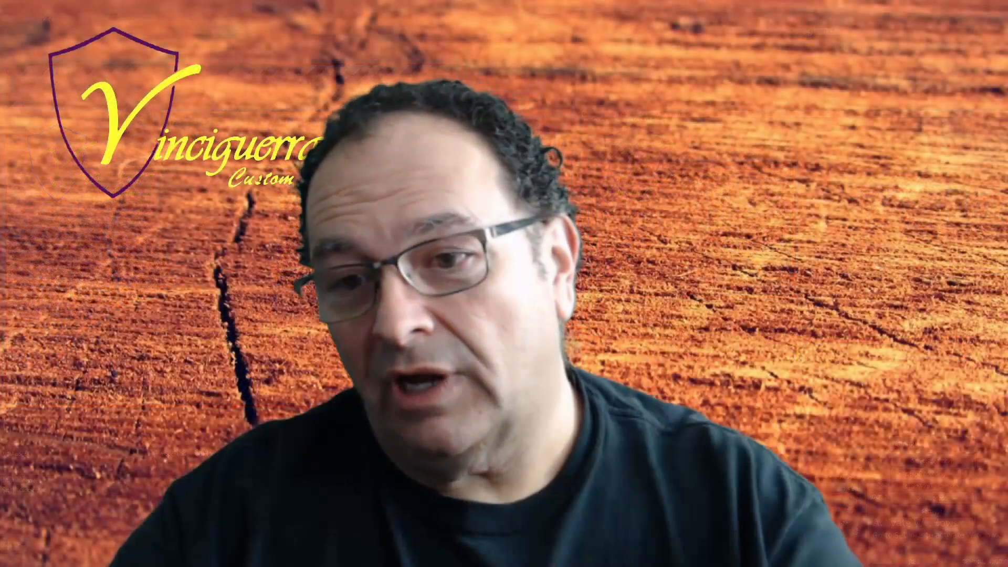